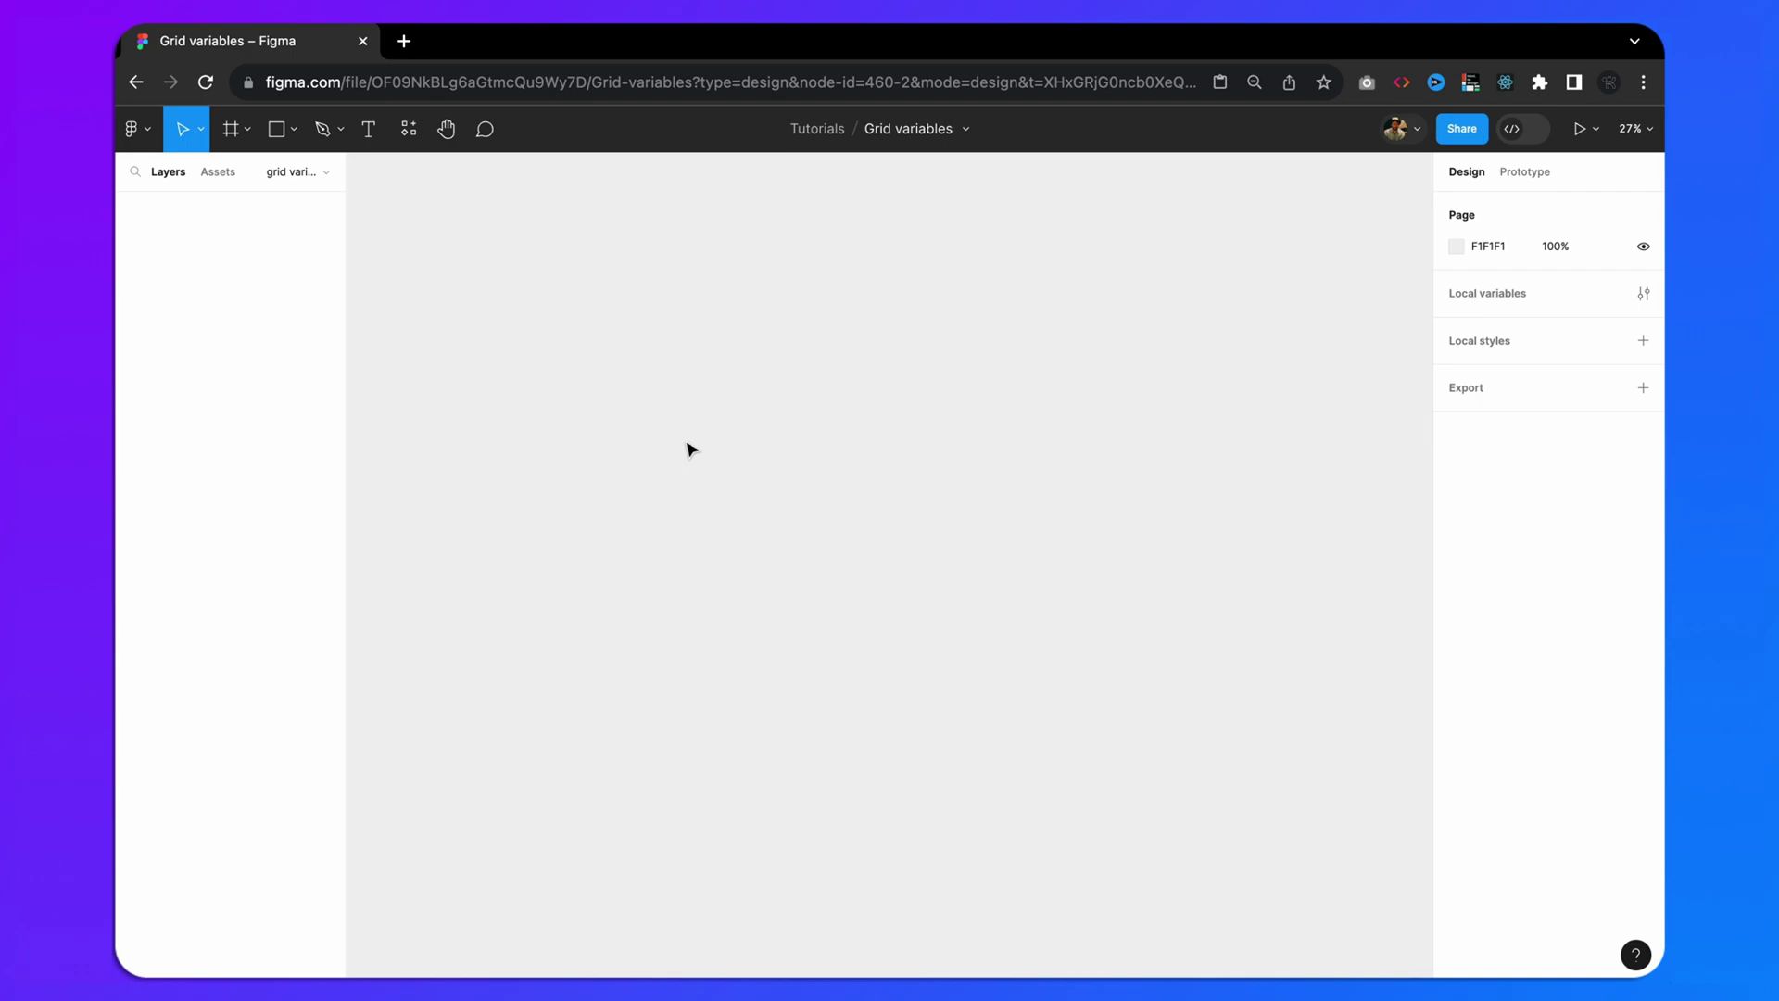
- Add a Desktop 1440×1024 frame to the canvas
key(f)
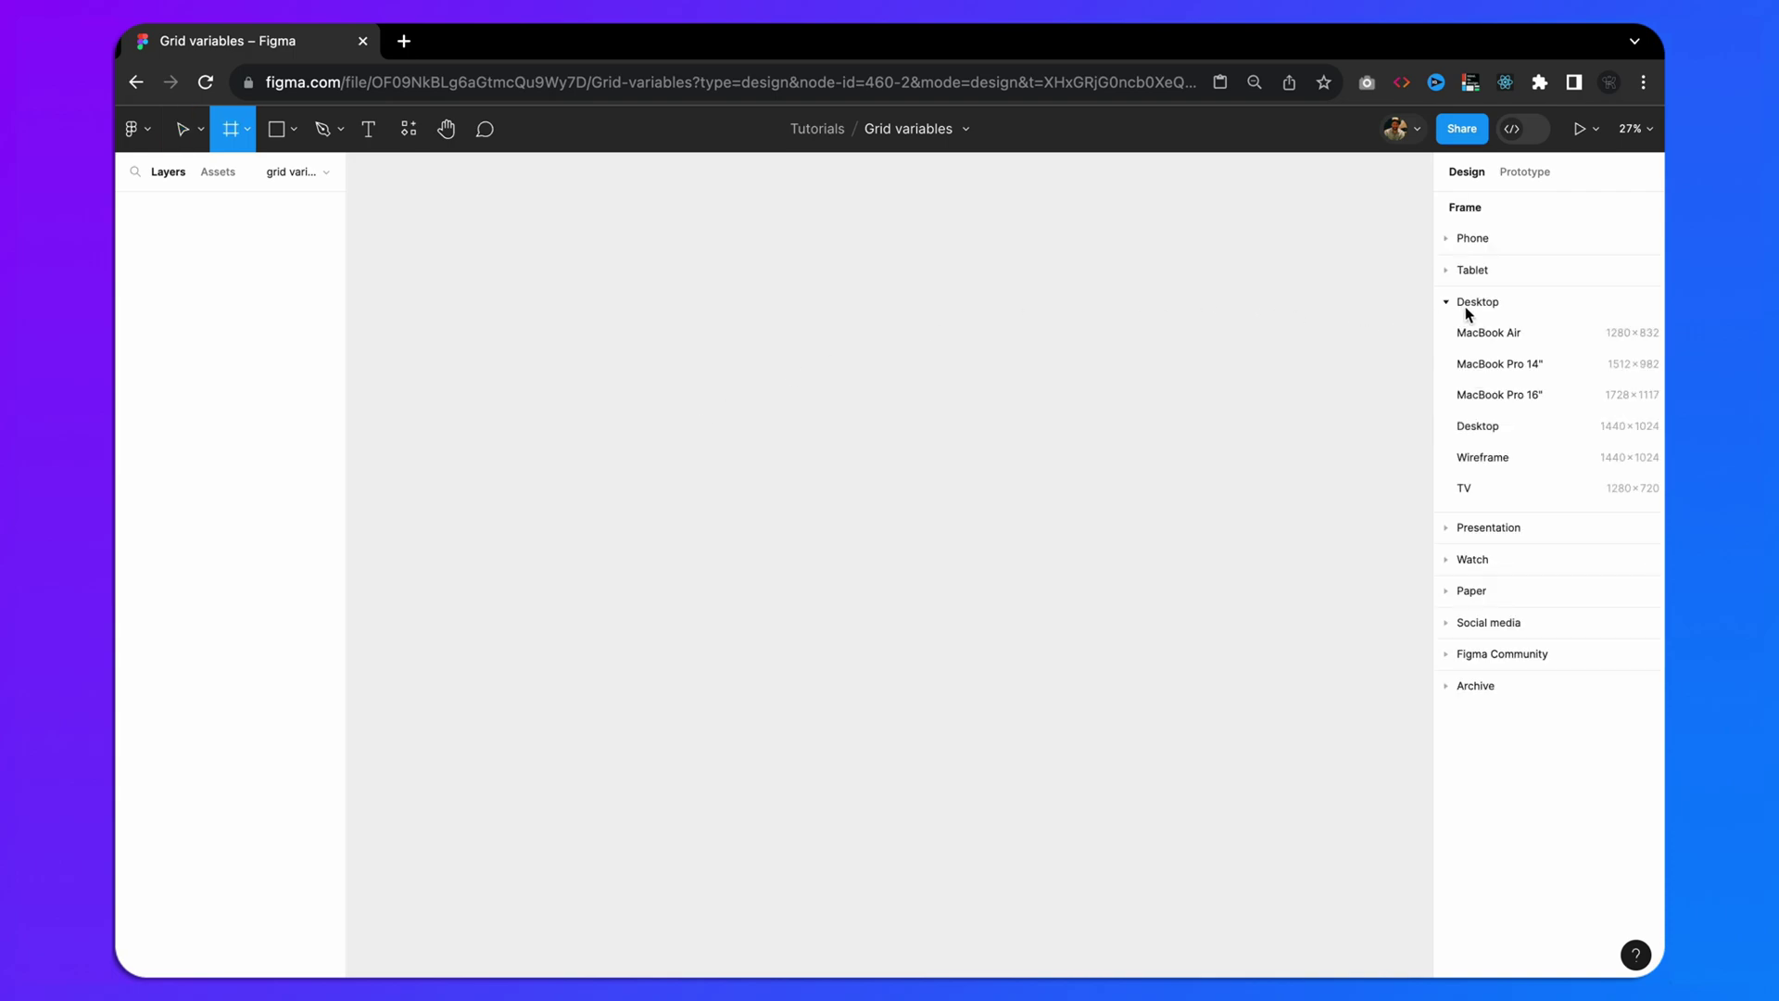
click(1475, 425)
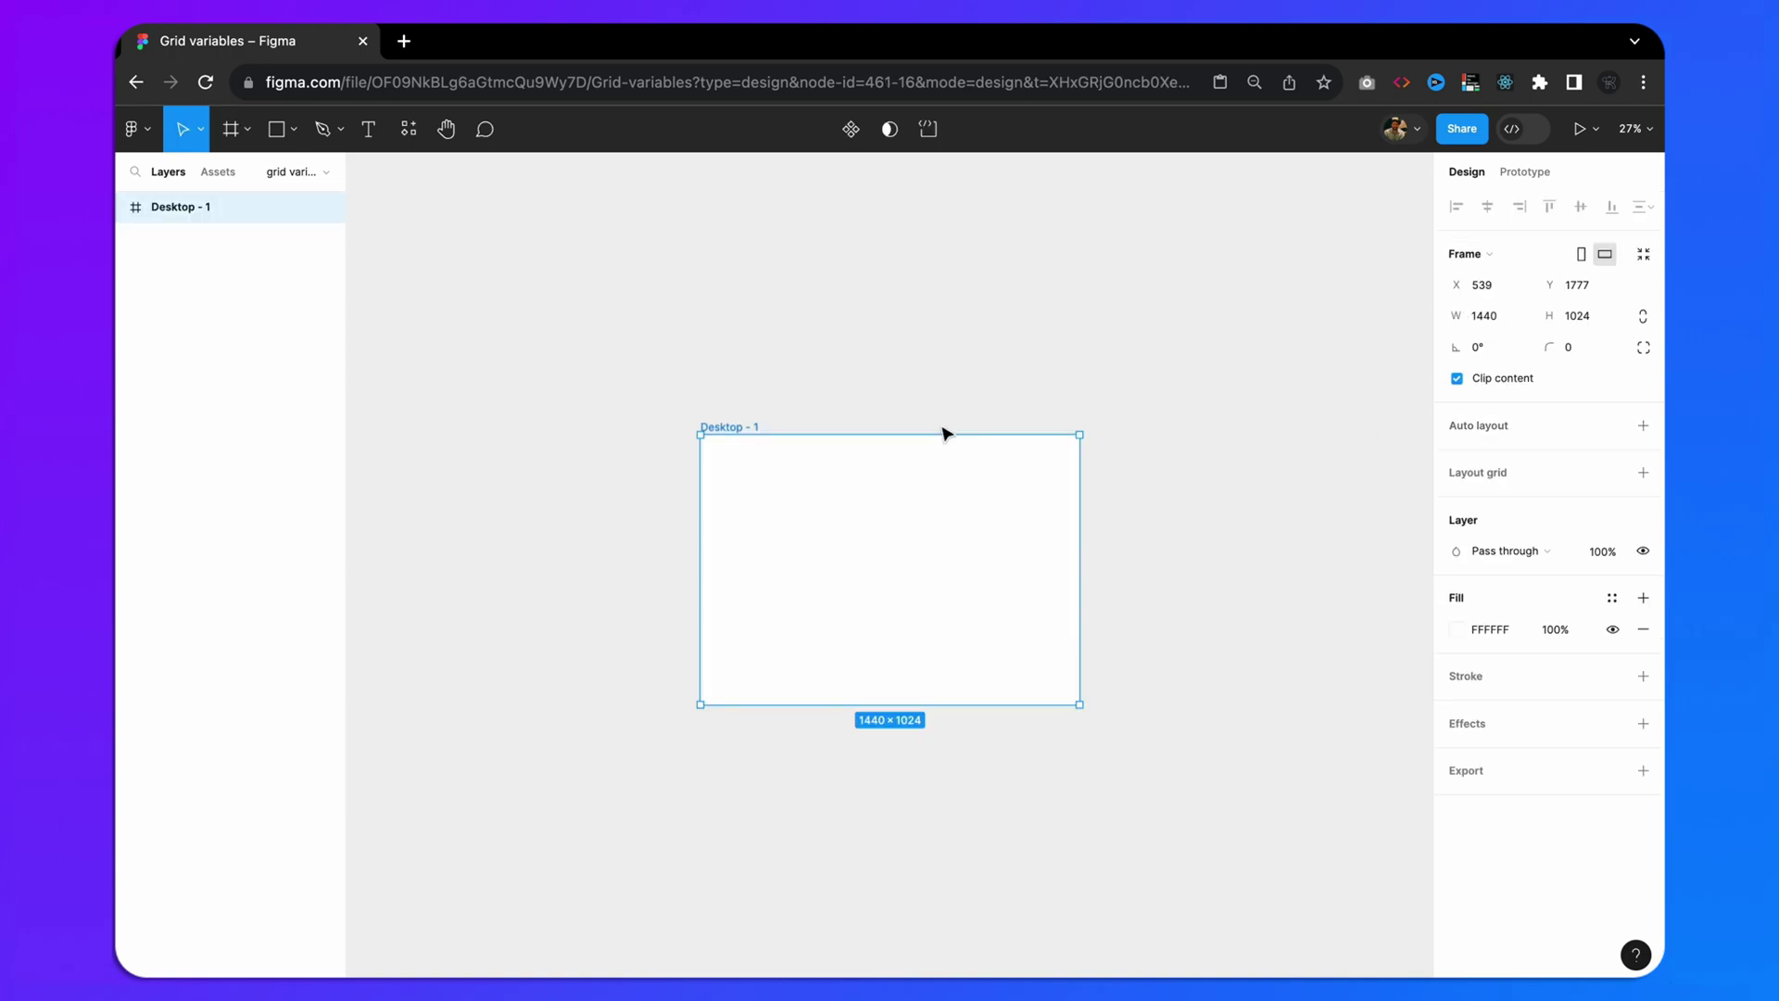
scroll(854, 530, up, 3)
scroll(855, 530, right, 5)
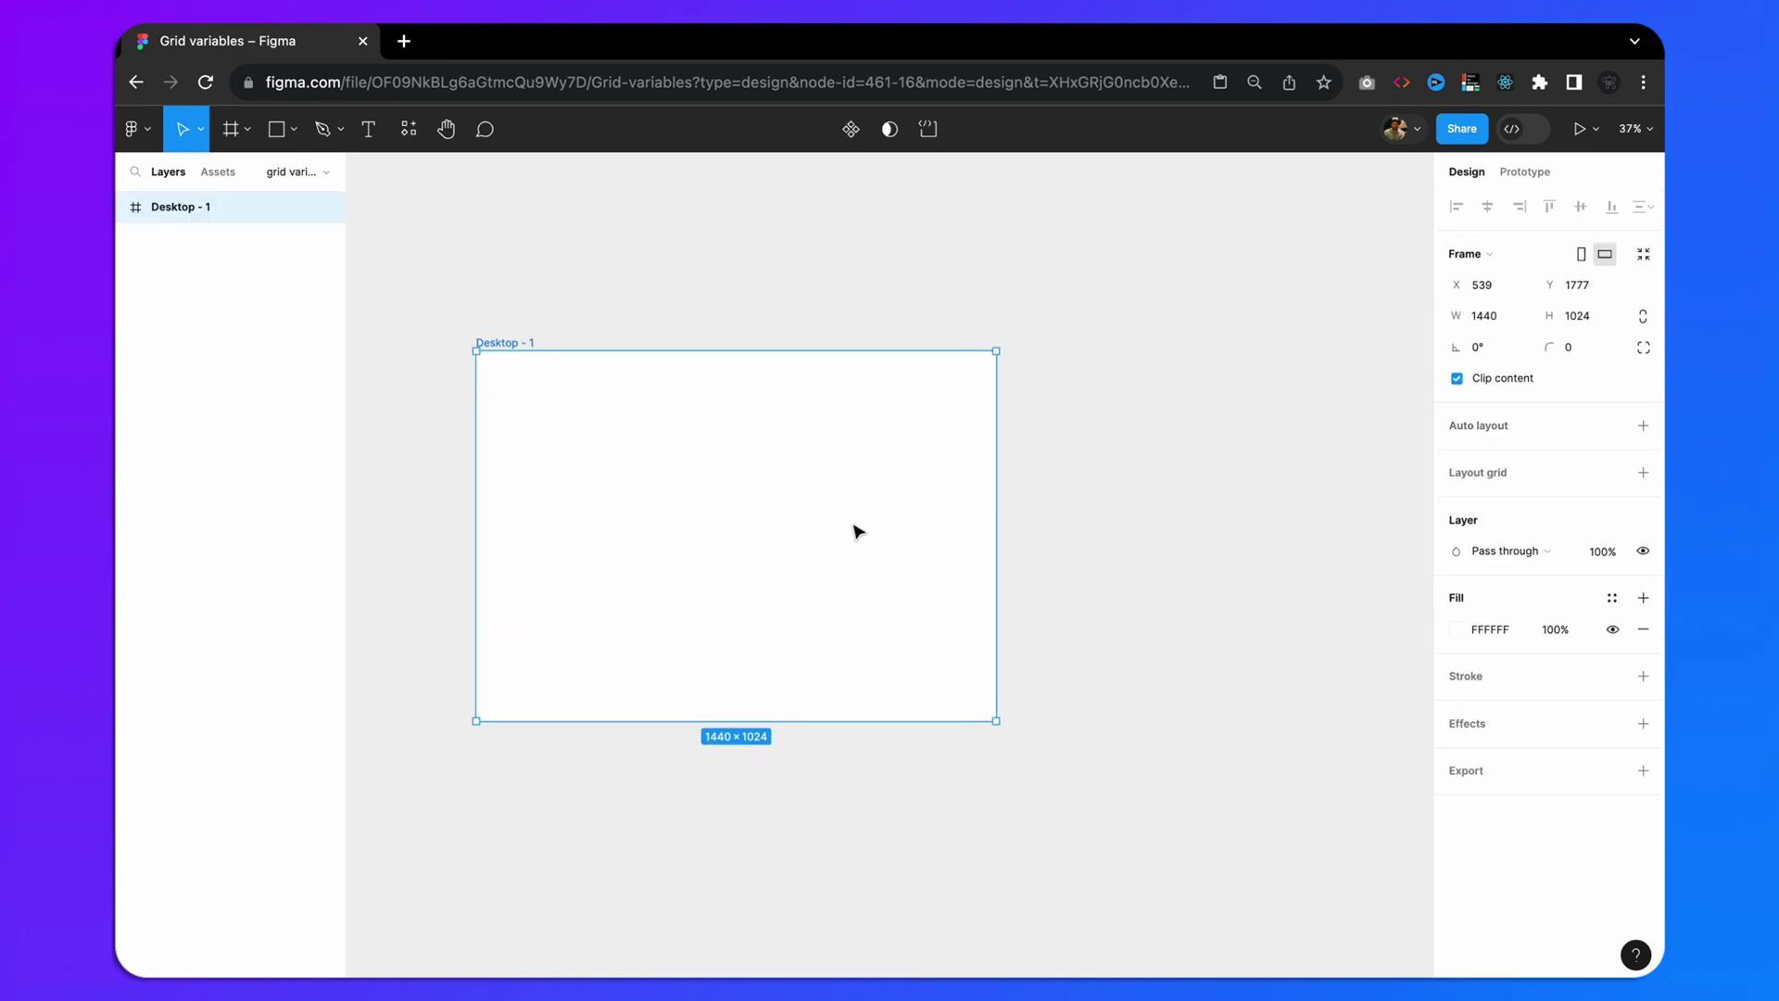
click(1041, 491)
- Add an iPad Pro 11" tablet frame beside the desktop frame
key(f)
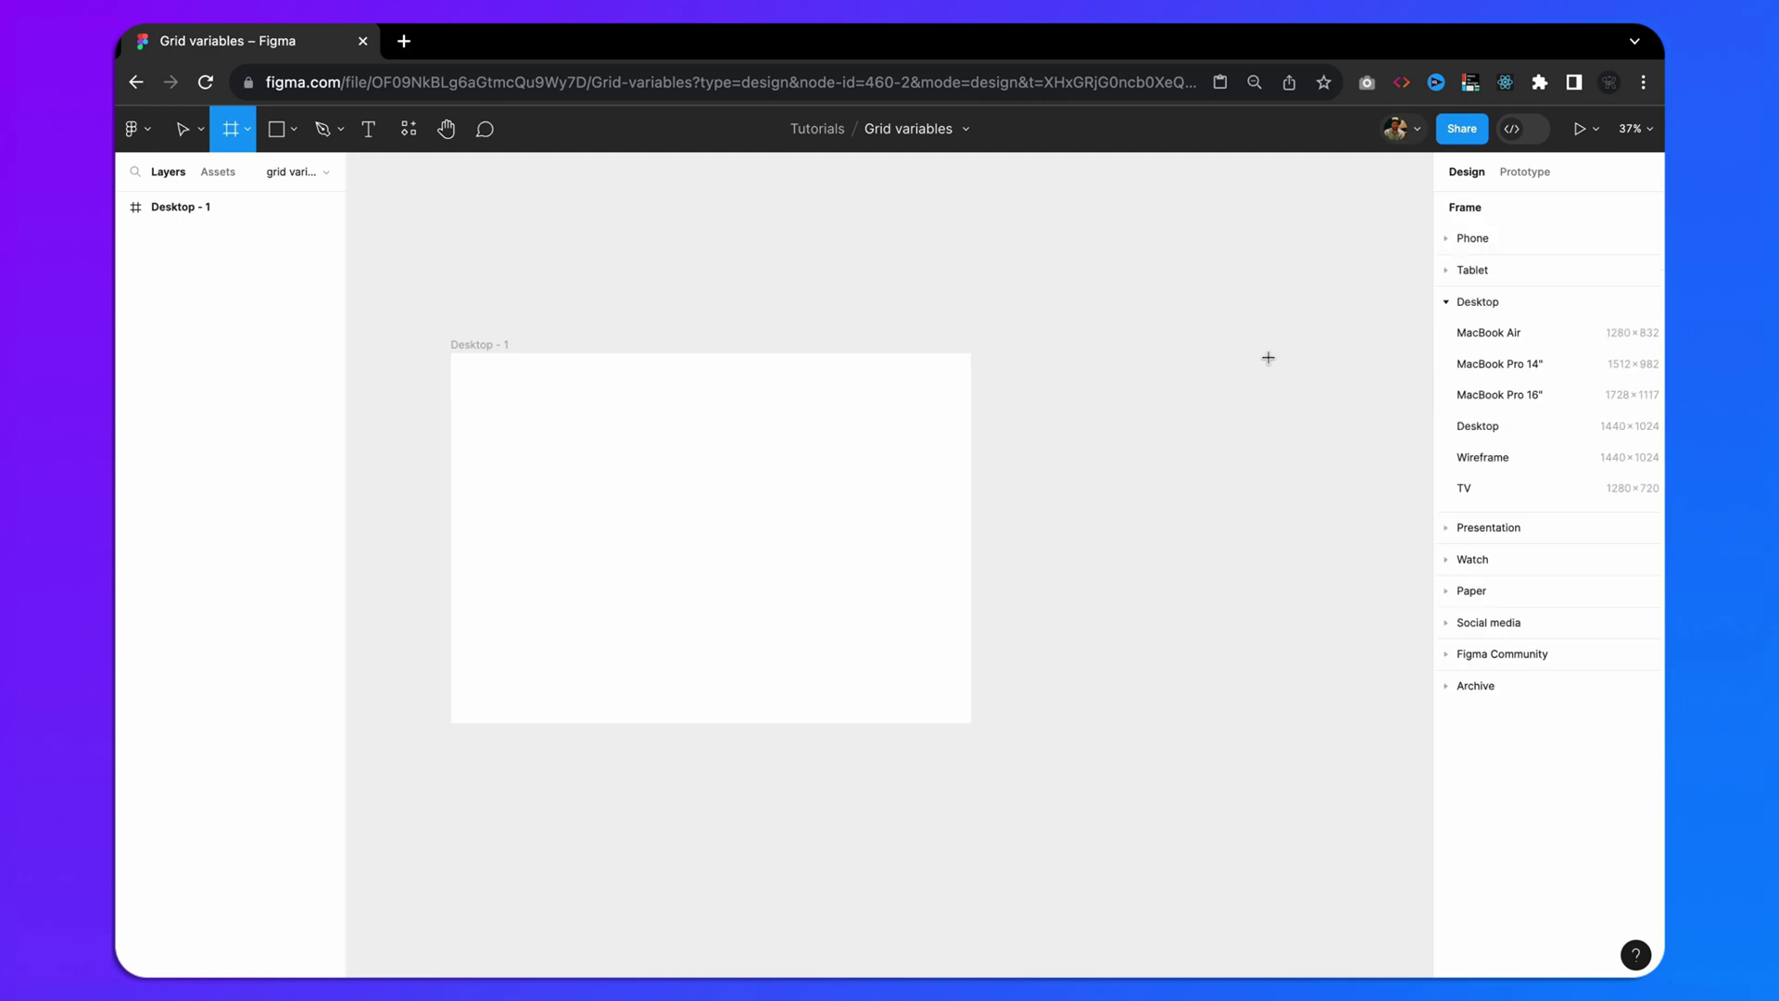
click(1449, 275)
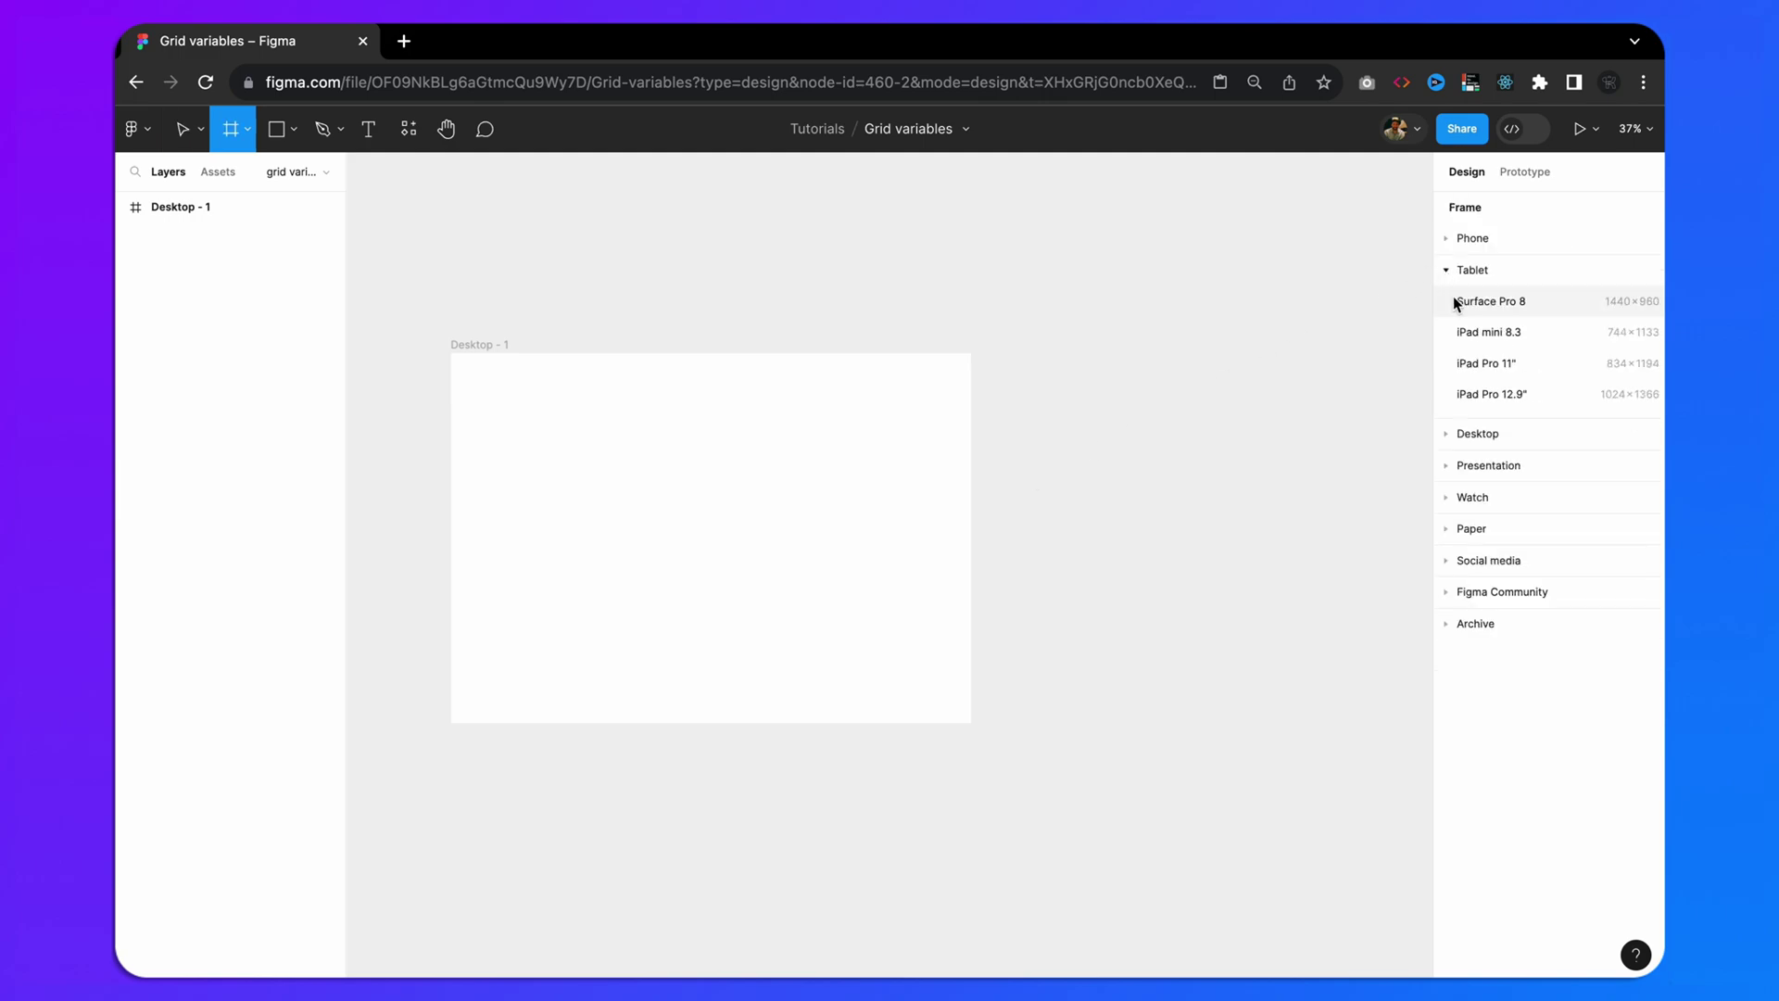
click(1473, 363)
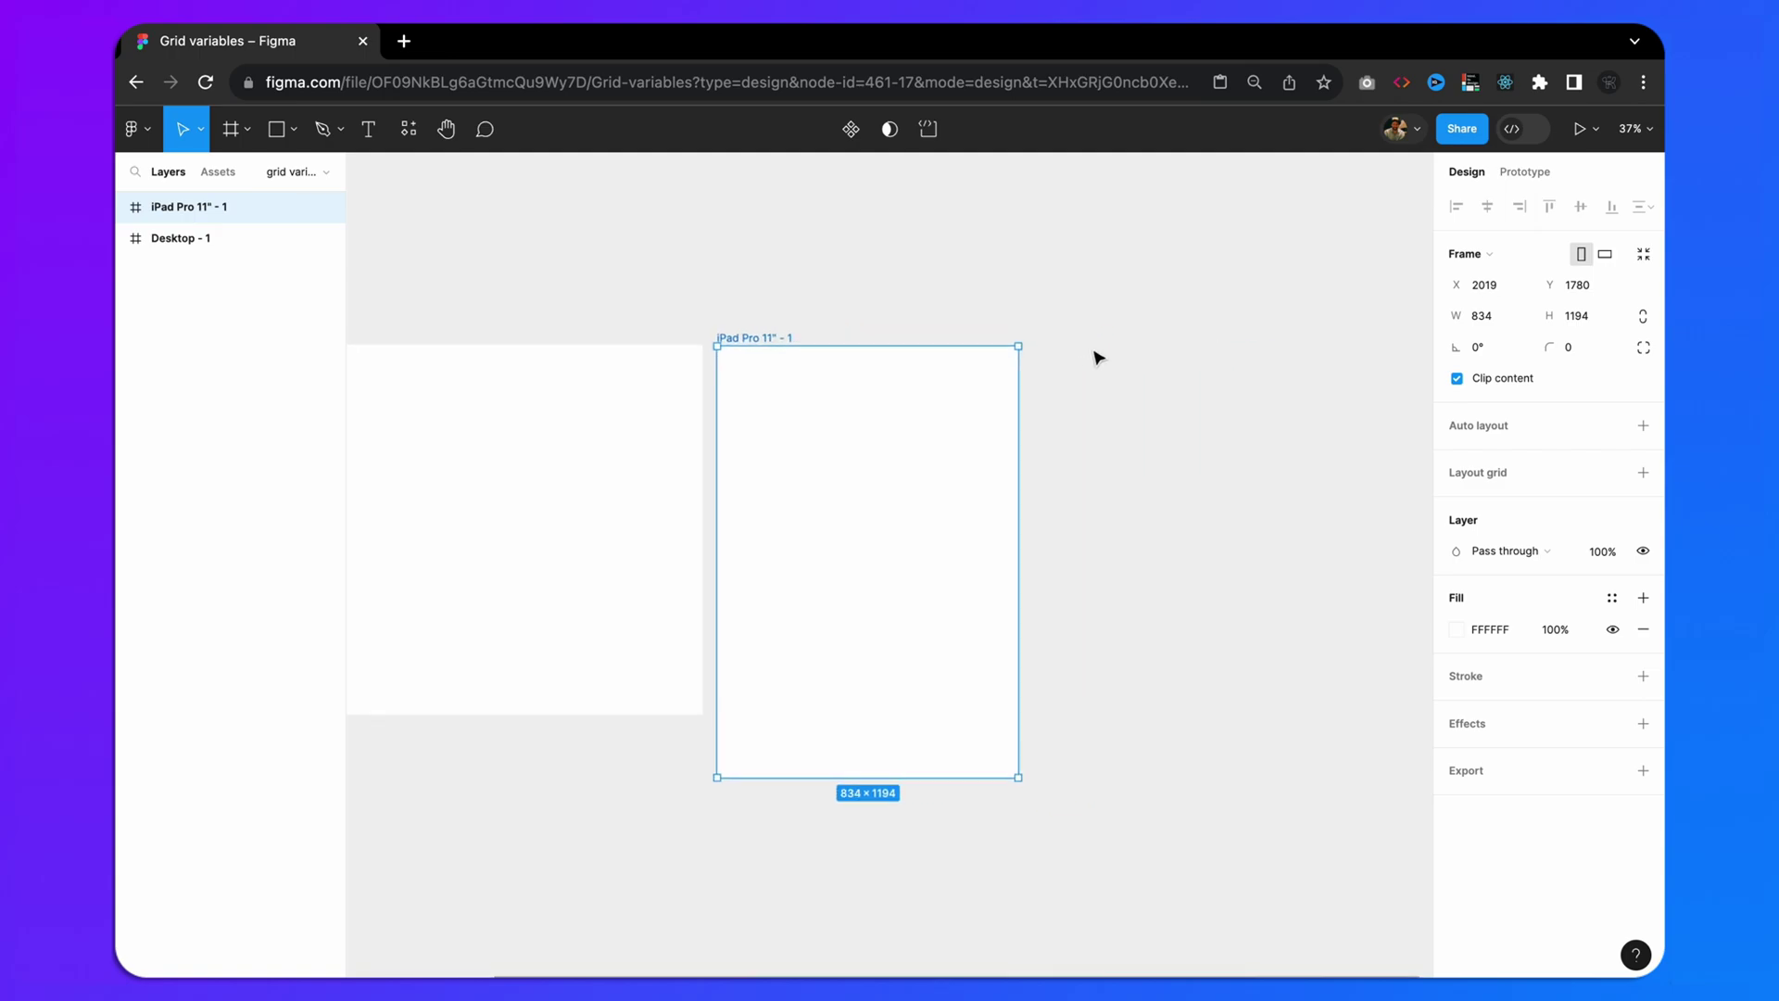
click(1092, 355)
- Add an iPhone 14 & 15 Pro frame, aligned level with the others
key(f)
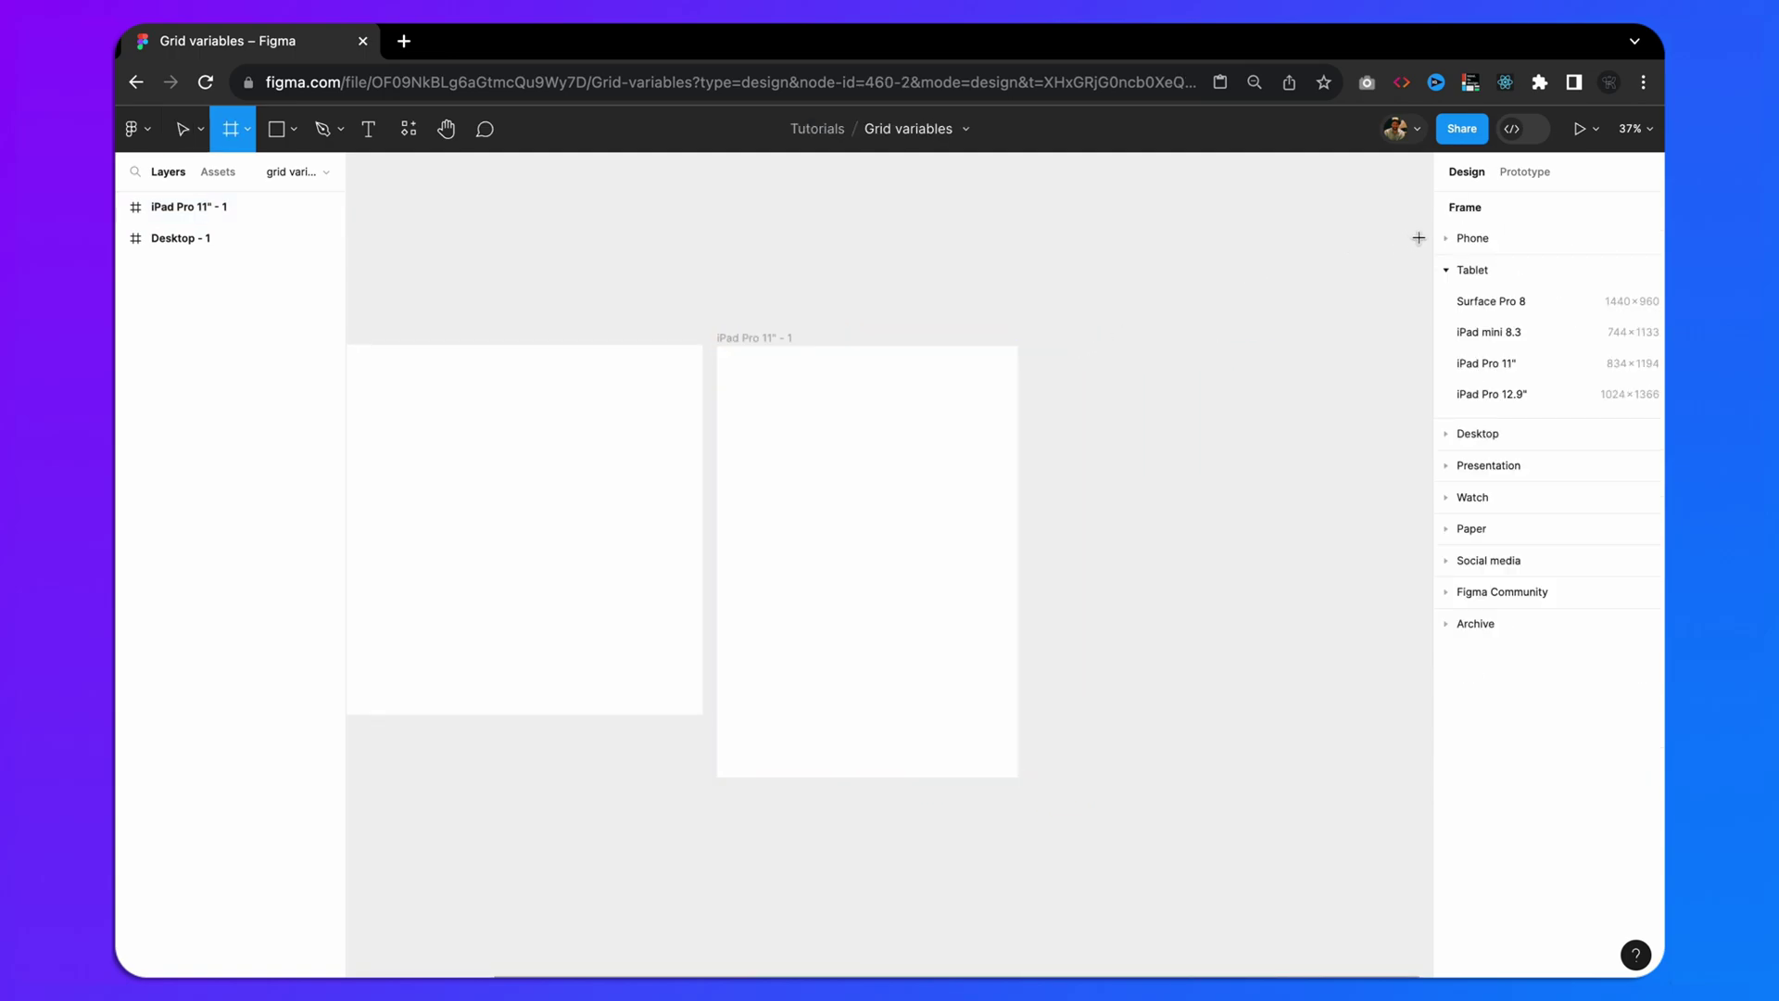
click(1451, 241)
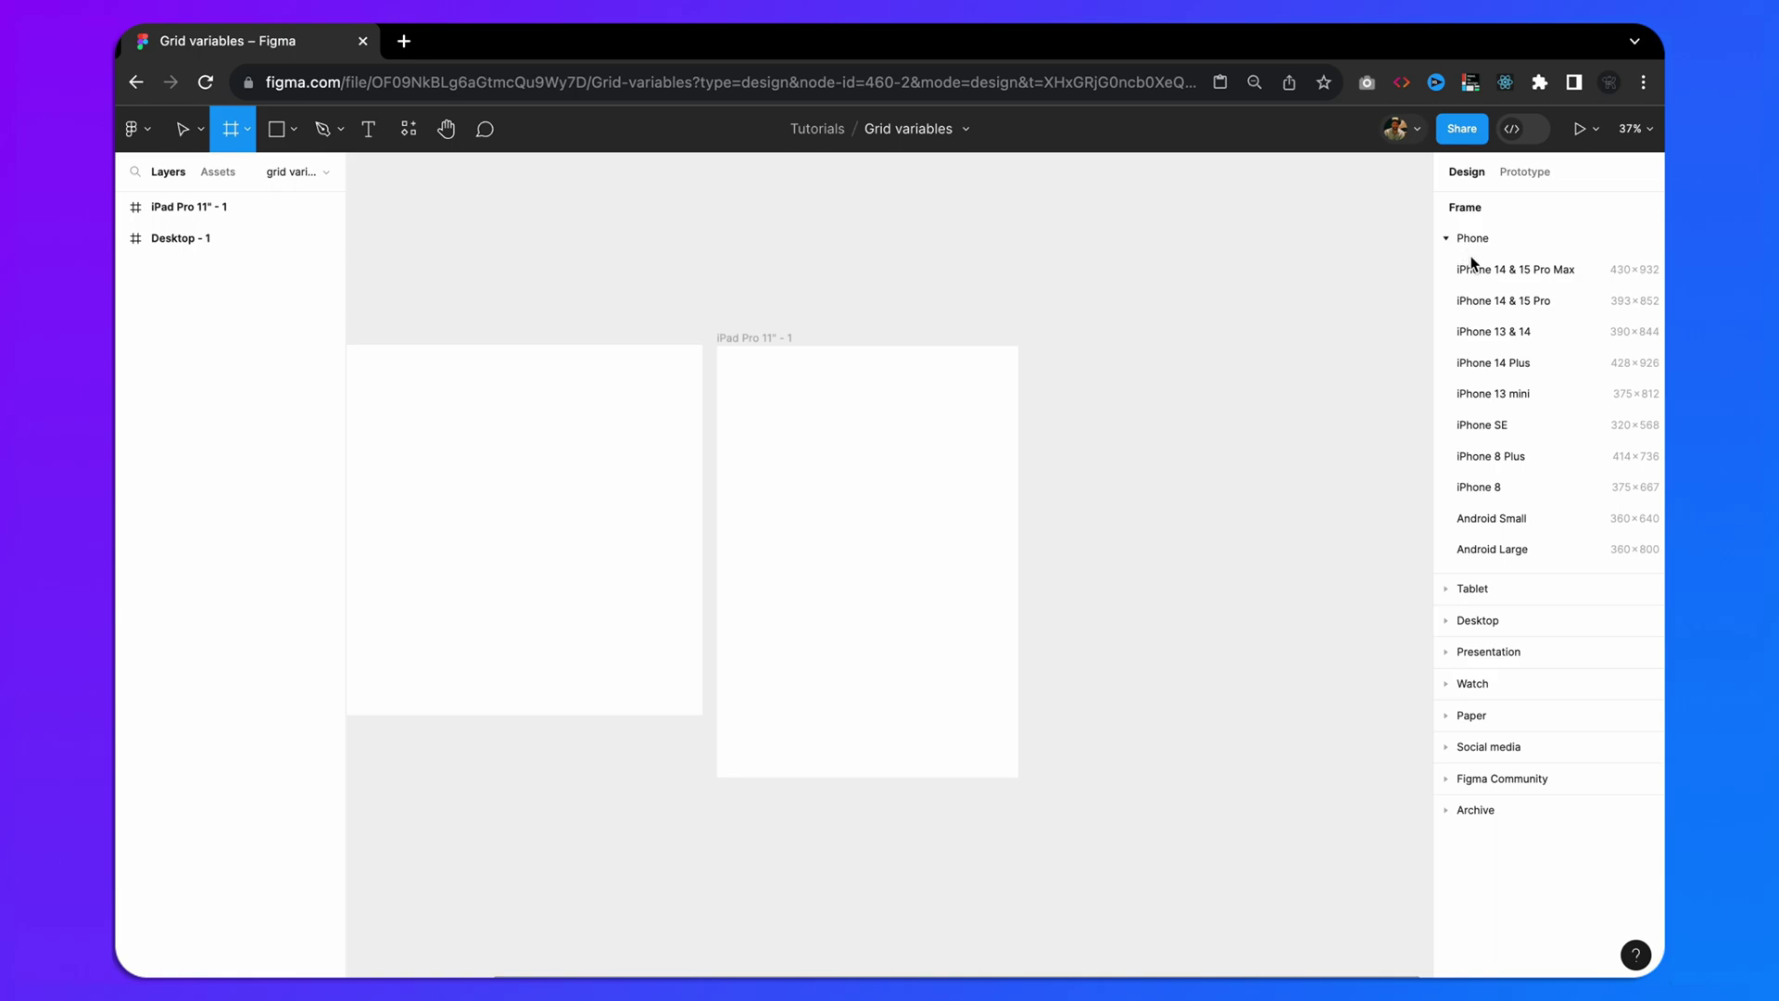
click(1478, 301)
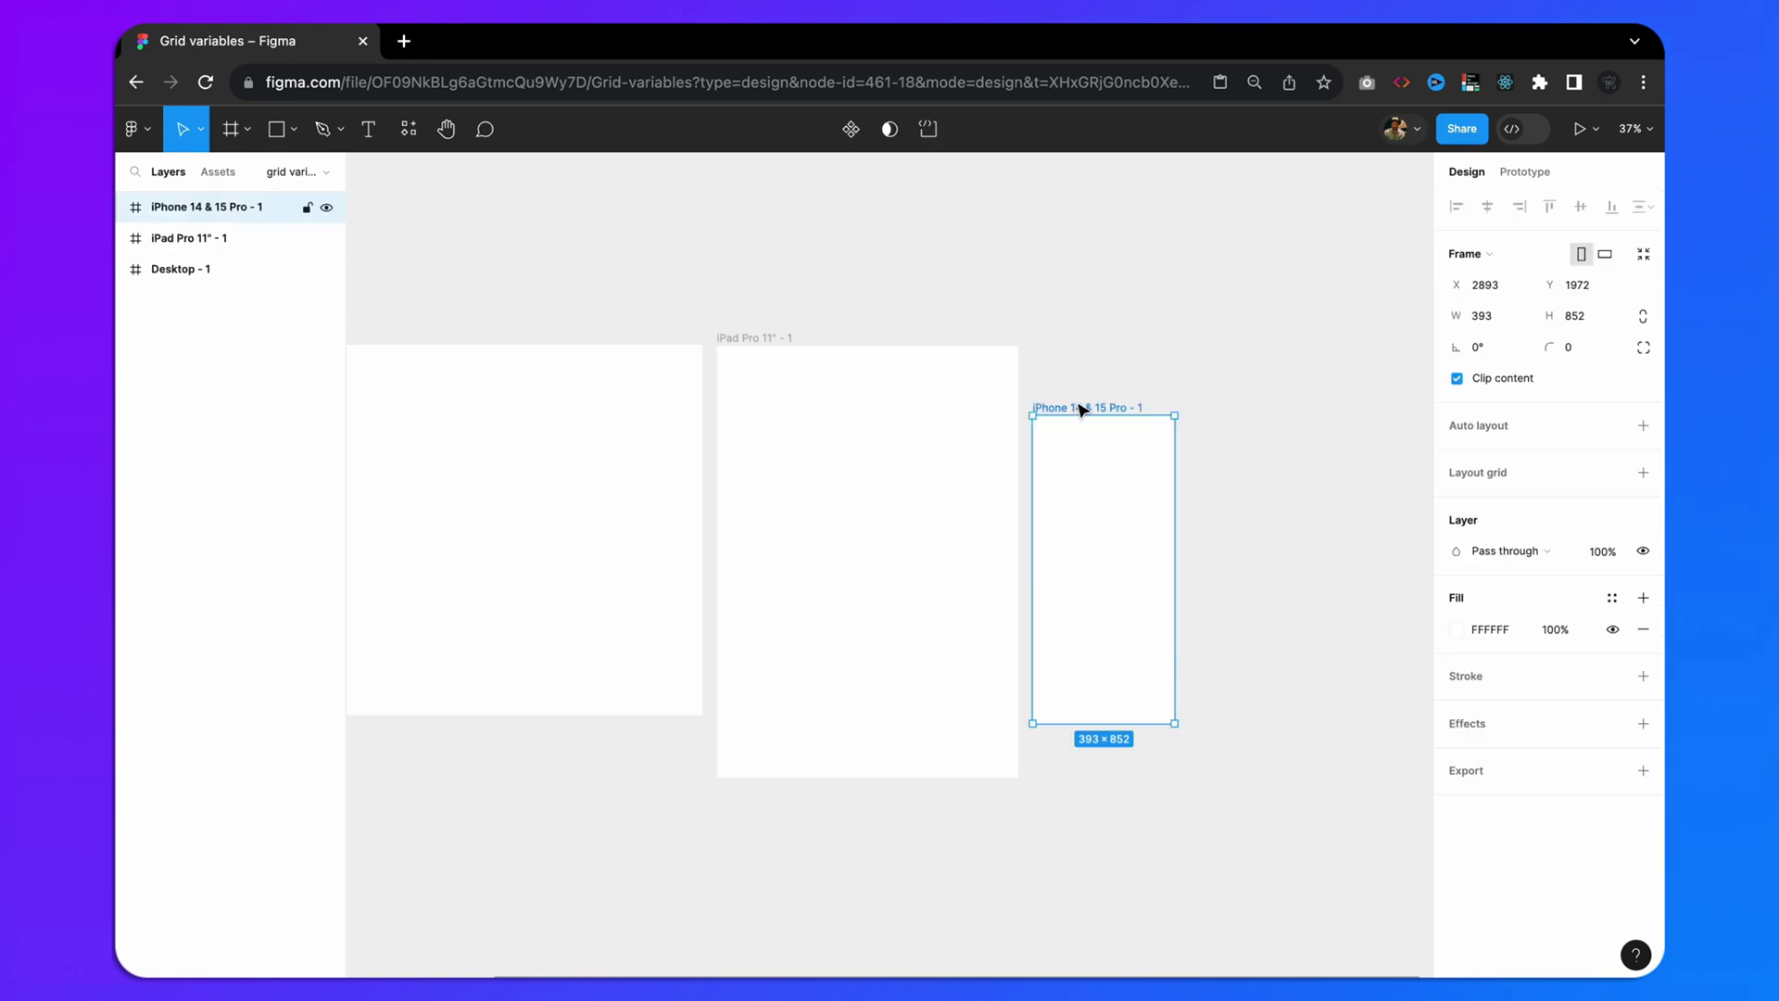
drag(1081, 409, 1080, 345)
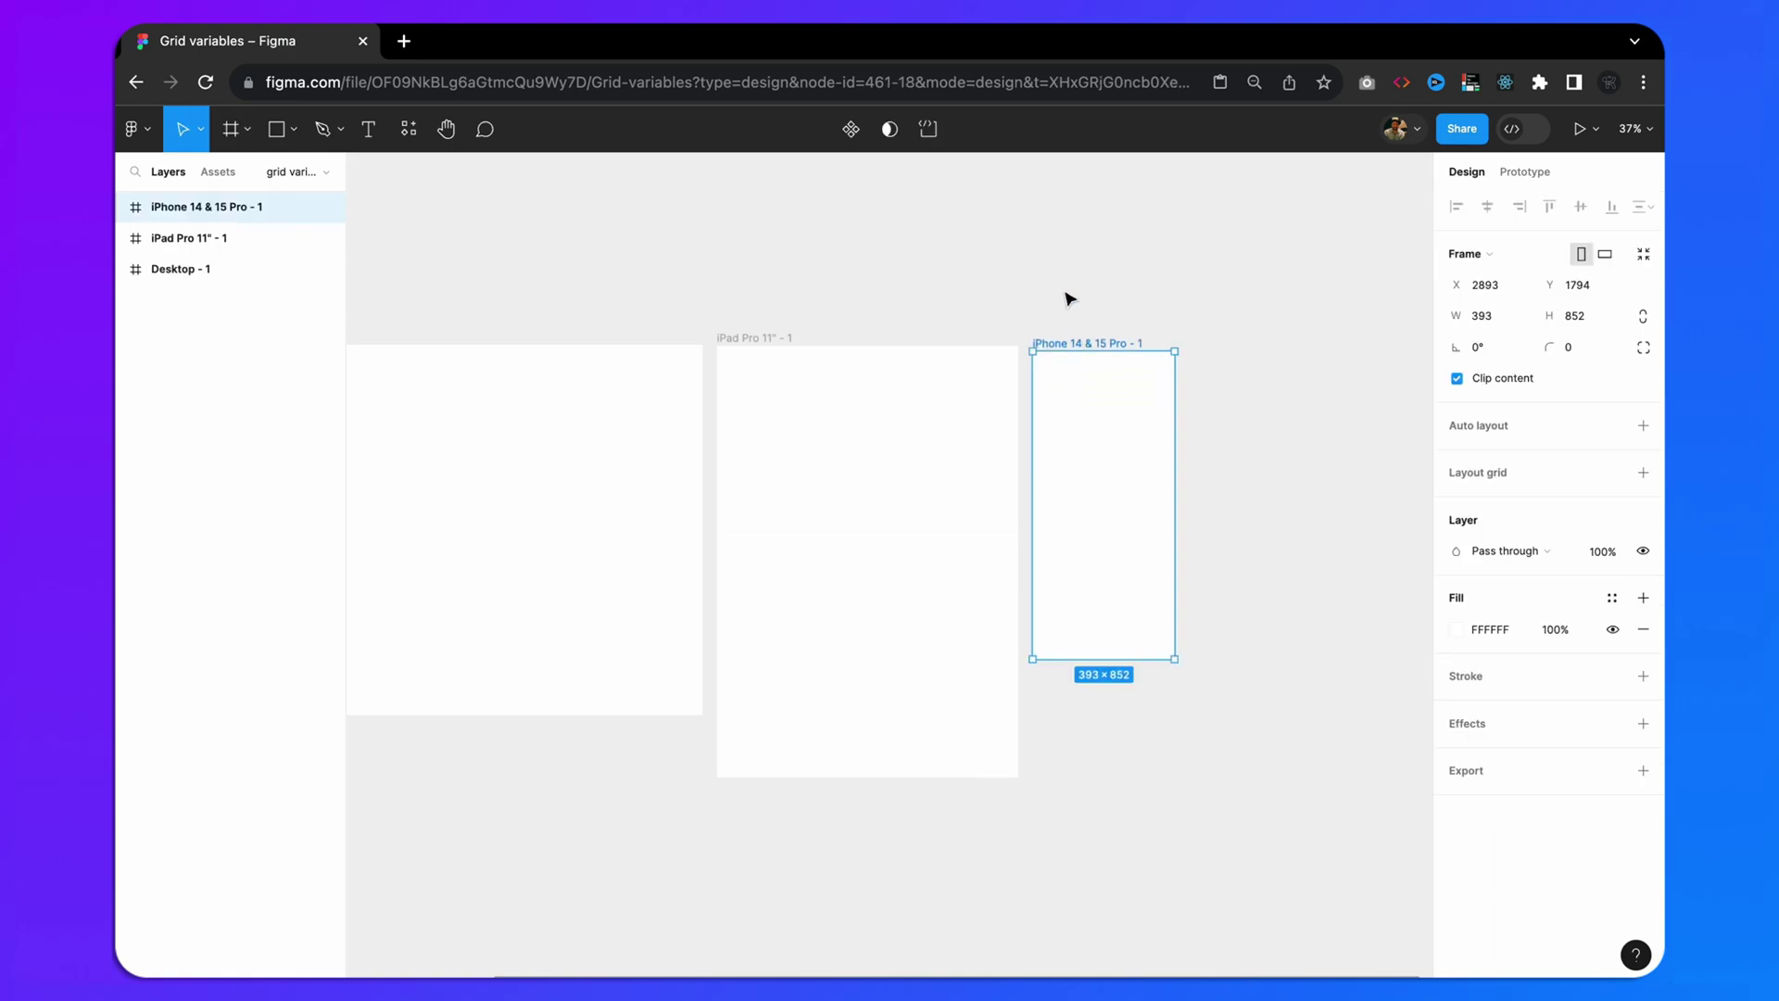
scroll(1068, 296, left, 3)
scroll(1068, 296, left, 3)
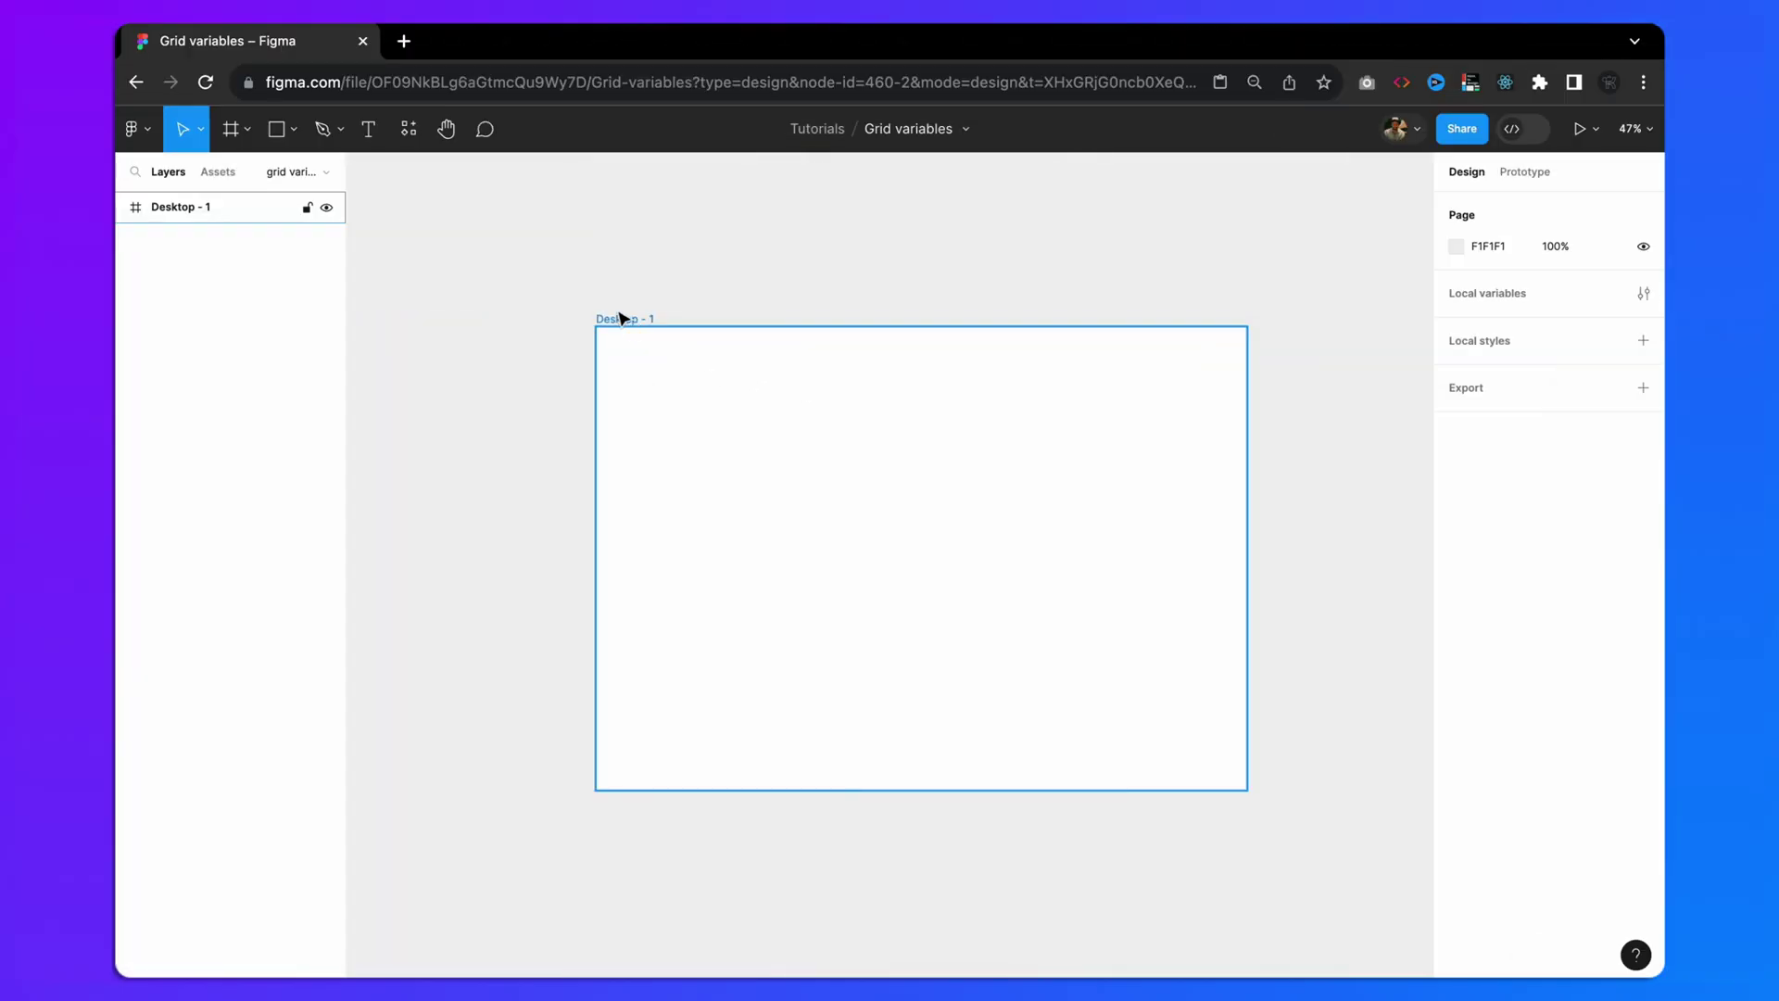
- Rename the Desktop - 1 frame to "Device"
click(633, 319)
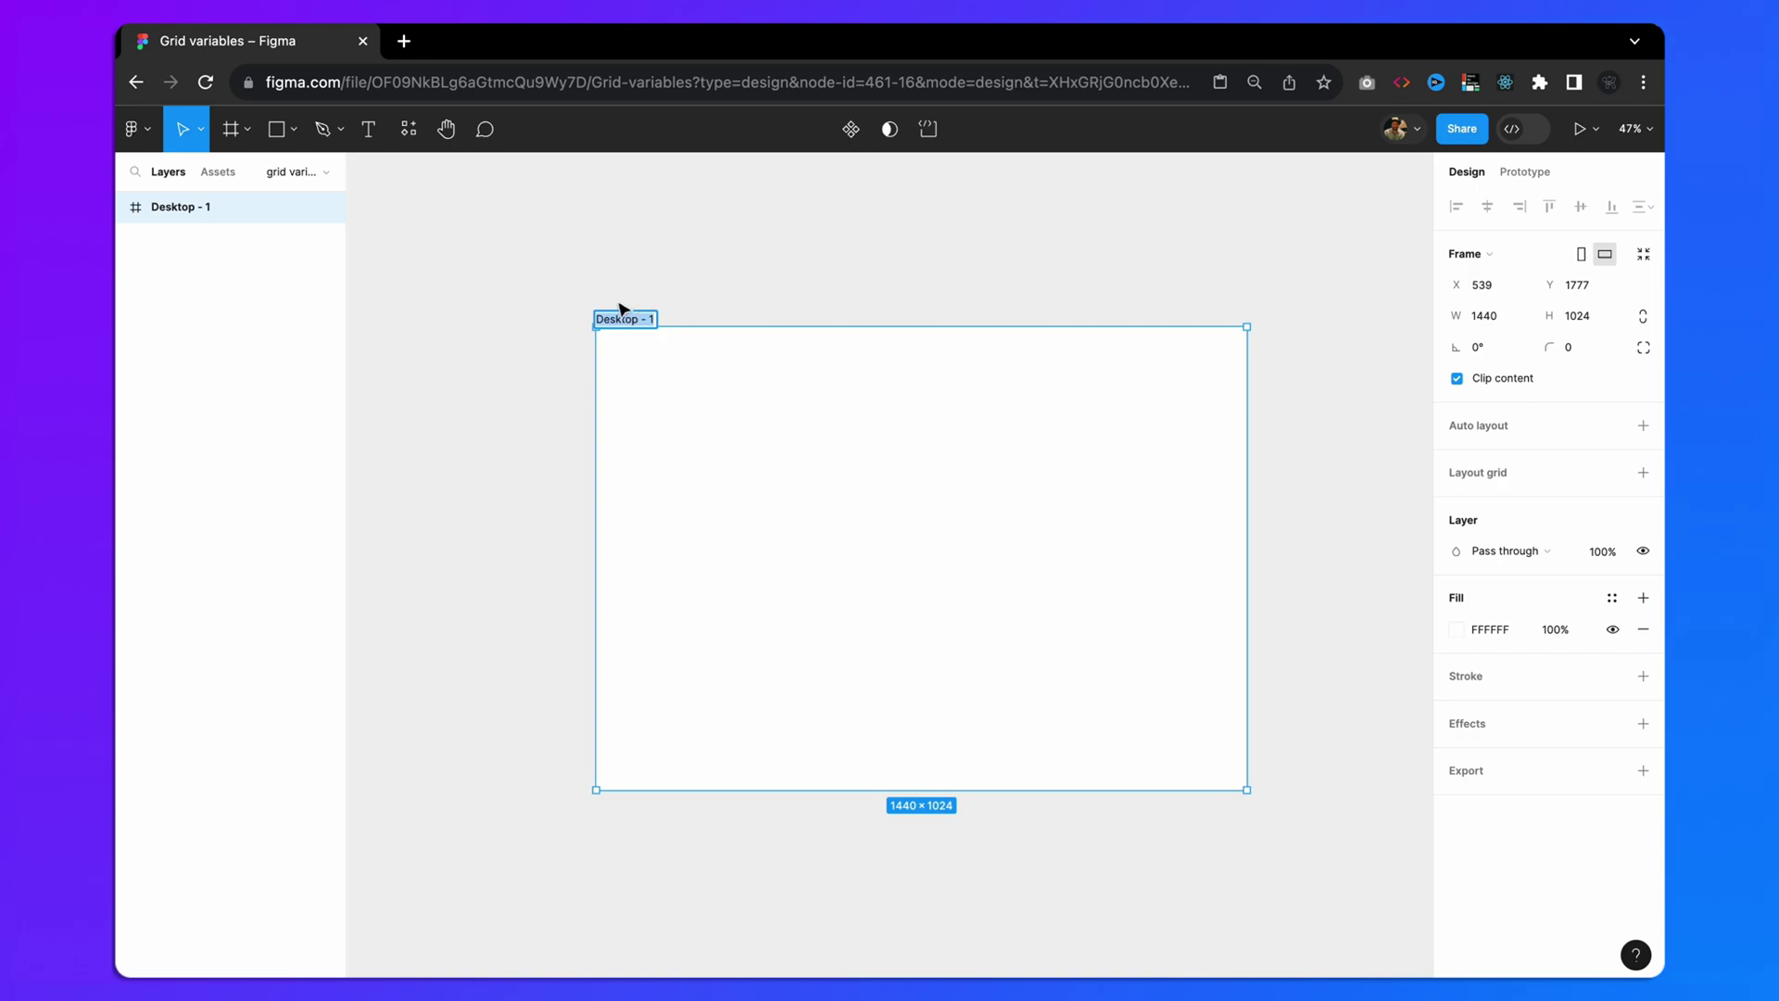
double_click(622, 318)
text(Device)
click(710, 273)
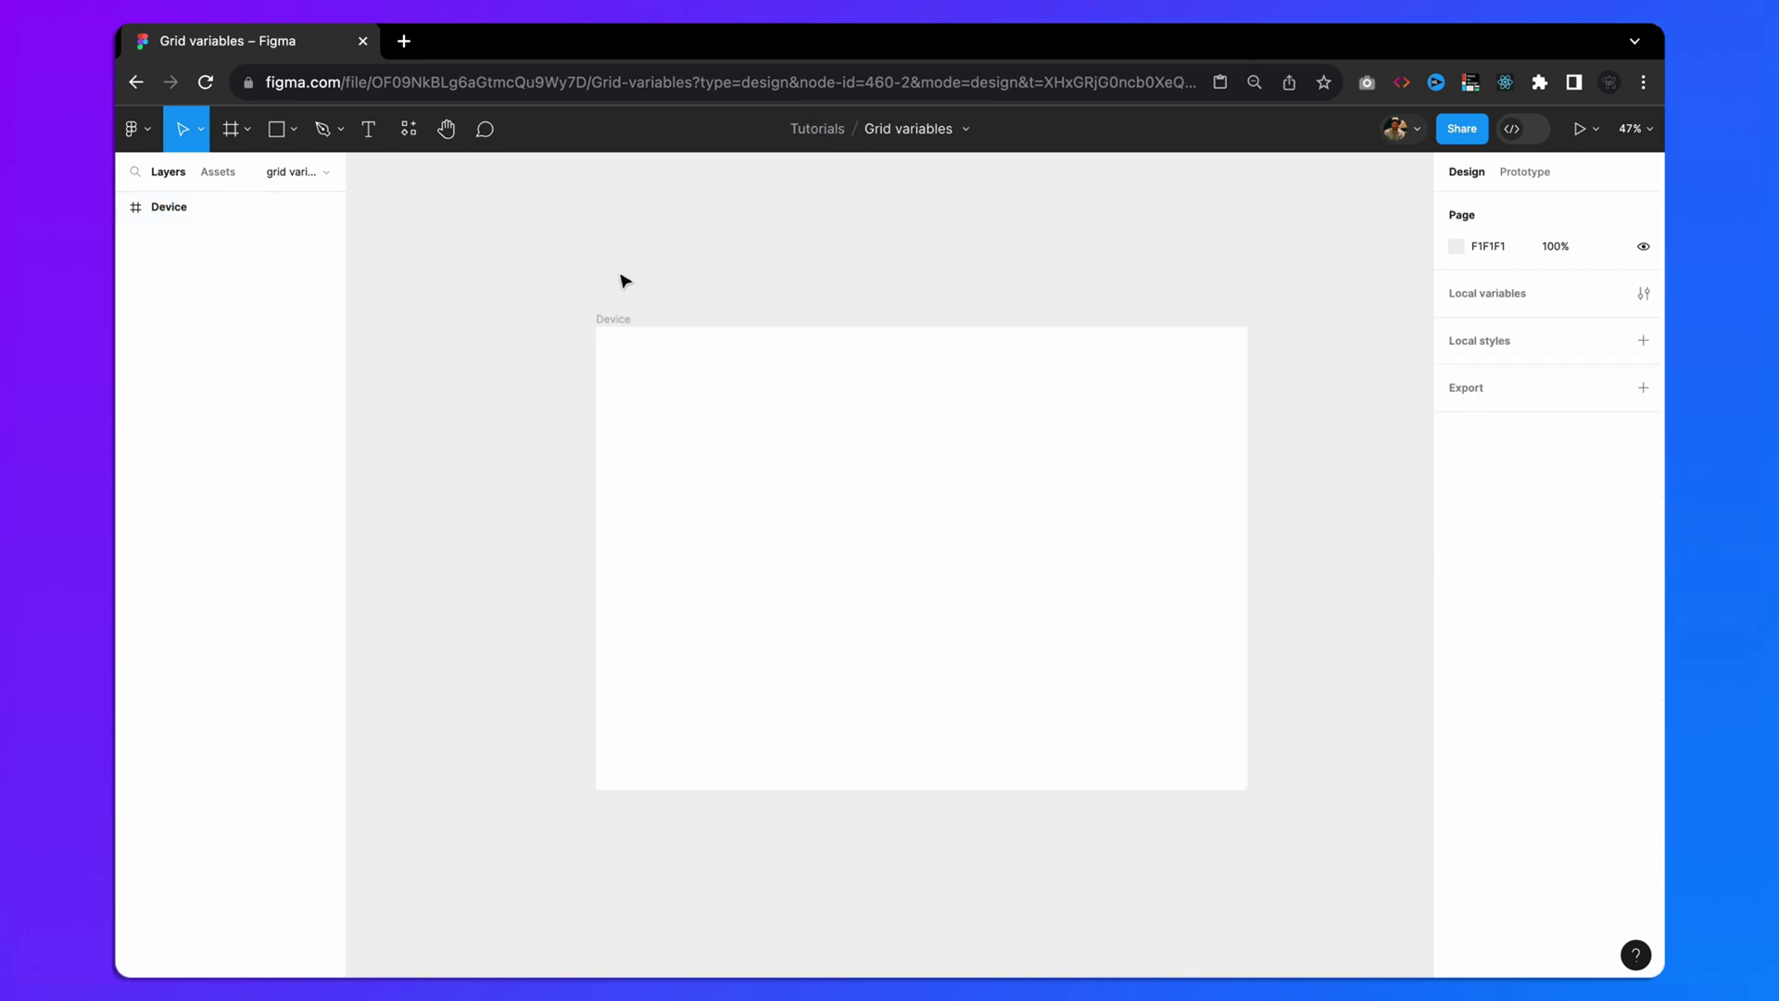
click(622, 320)
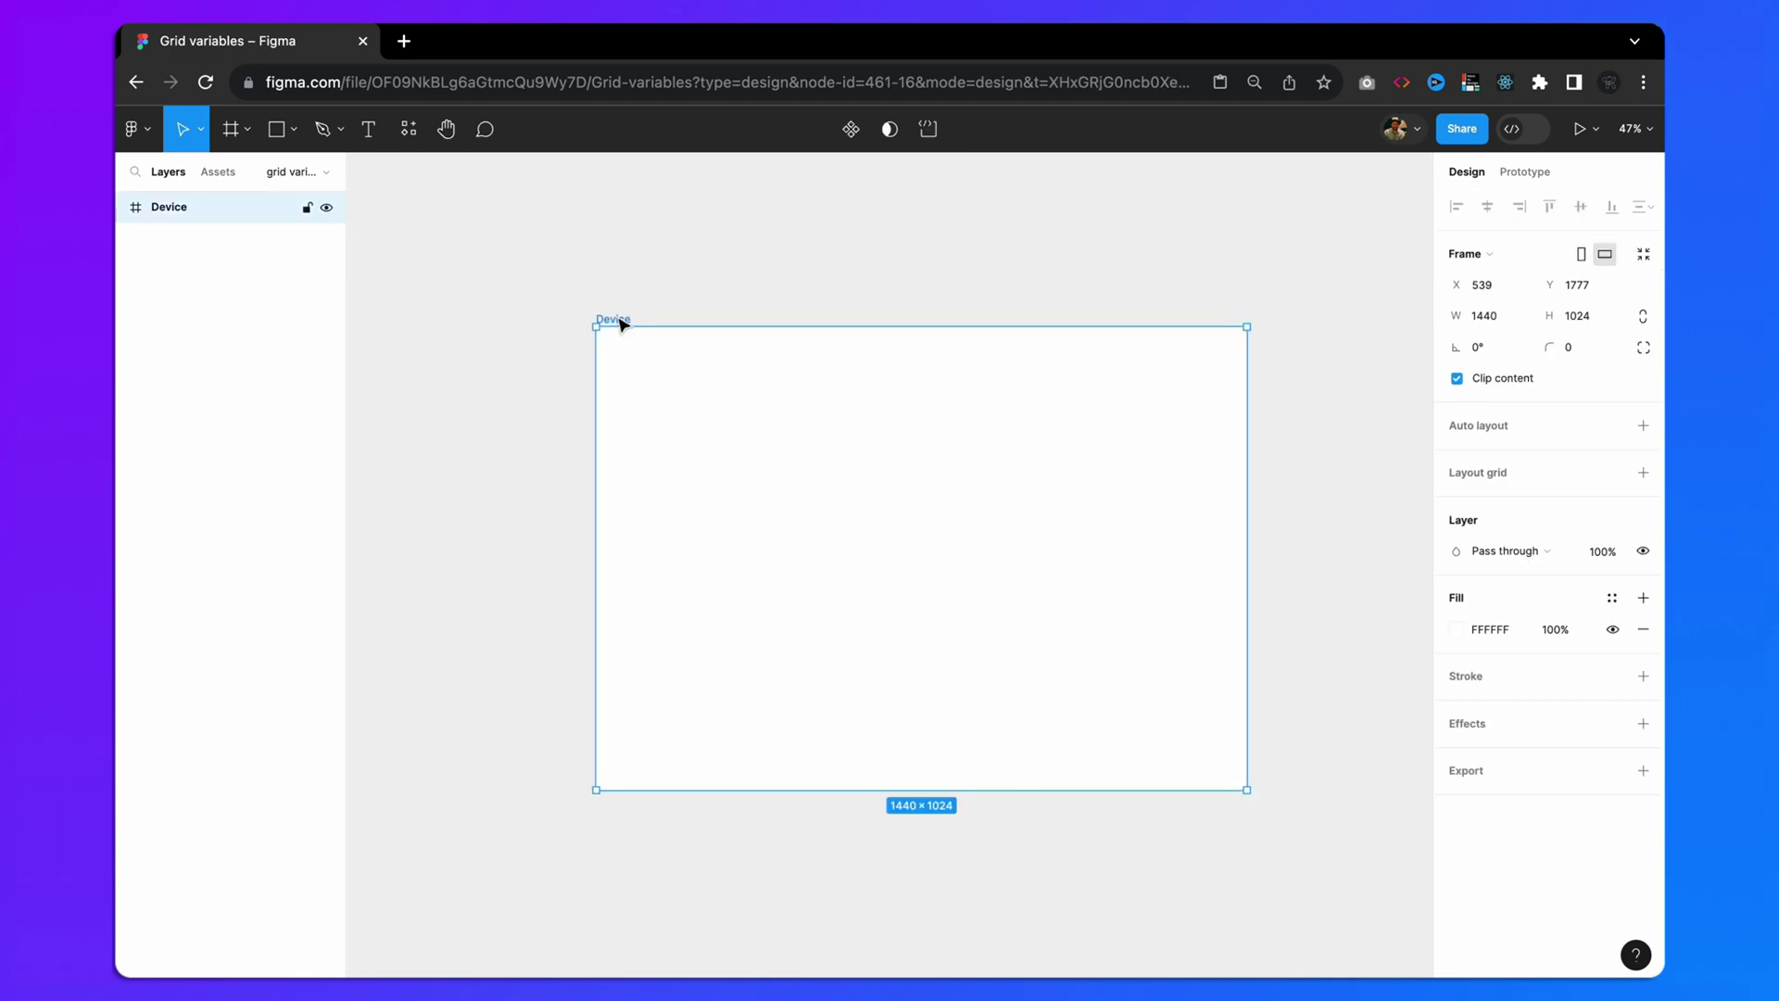
click(710, 294)
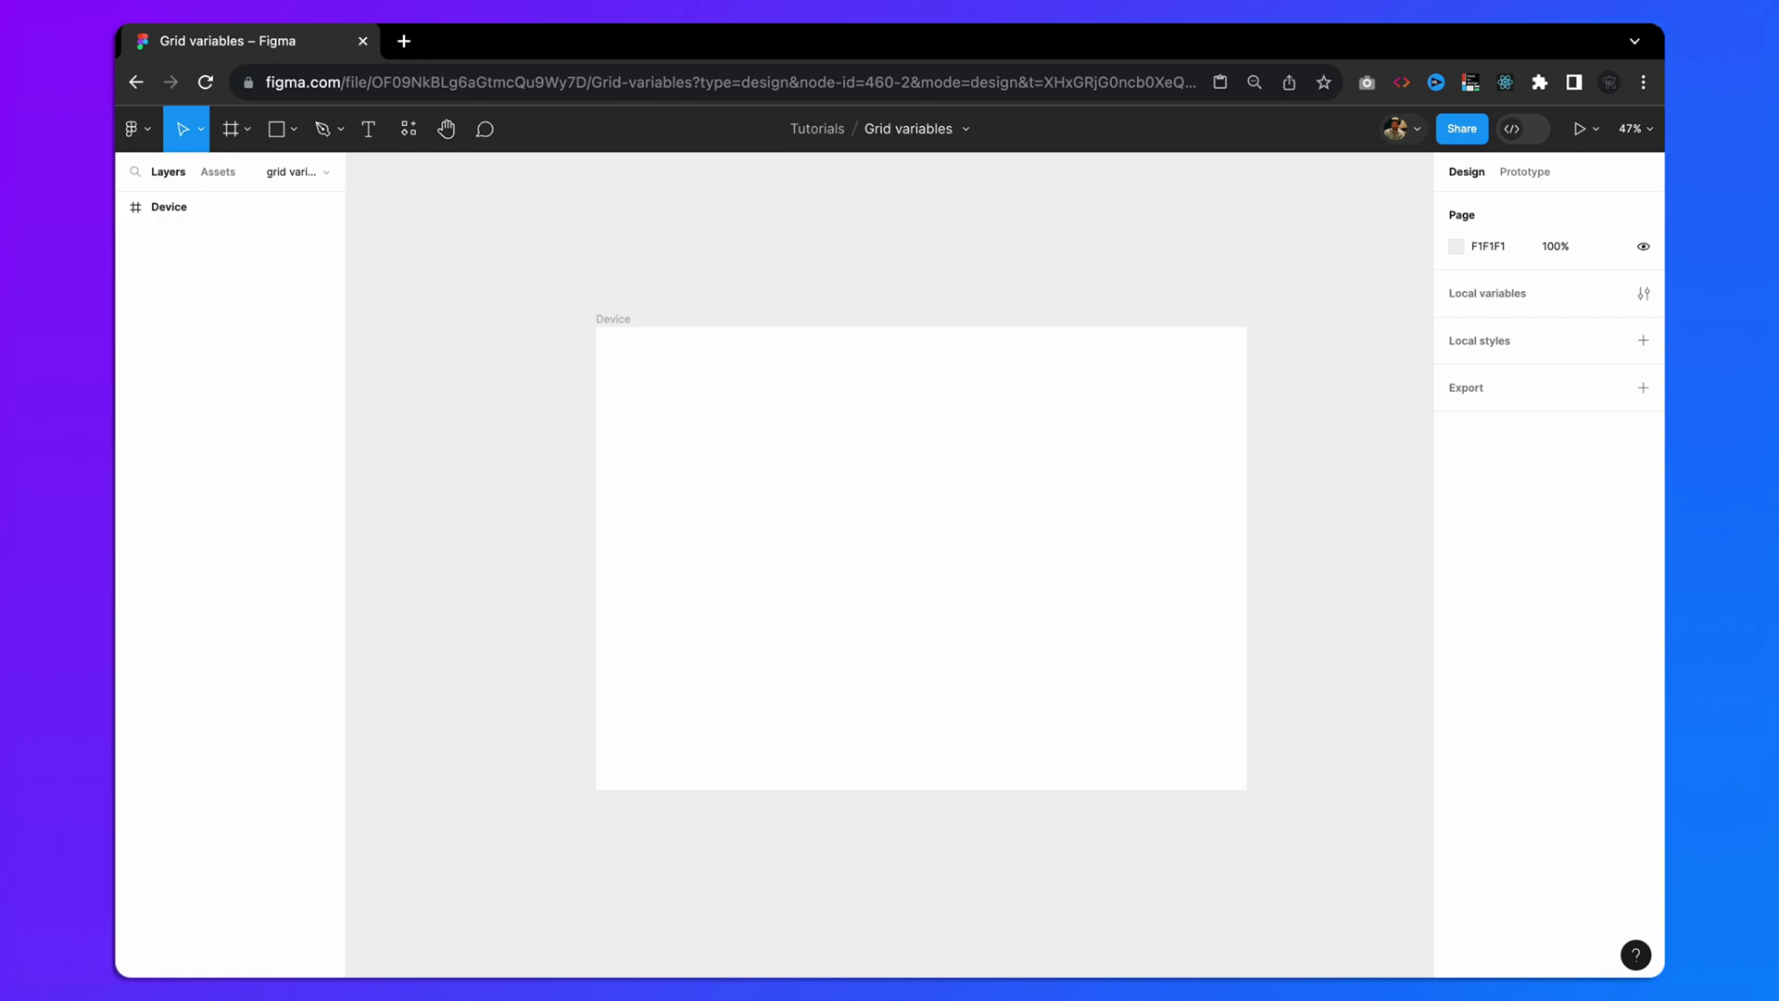
- Create a Number variable named screenWidth with value 1440
click(1643, 293)
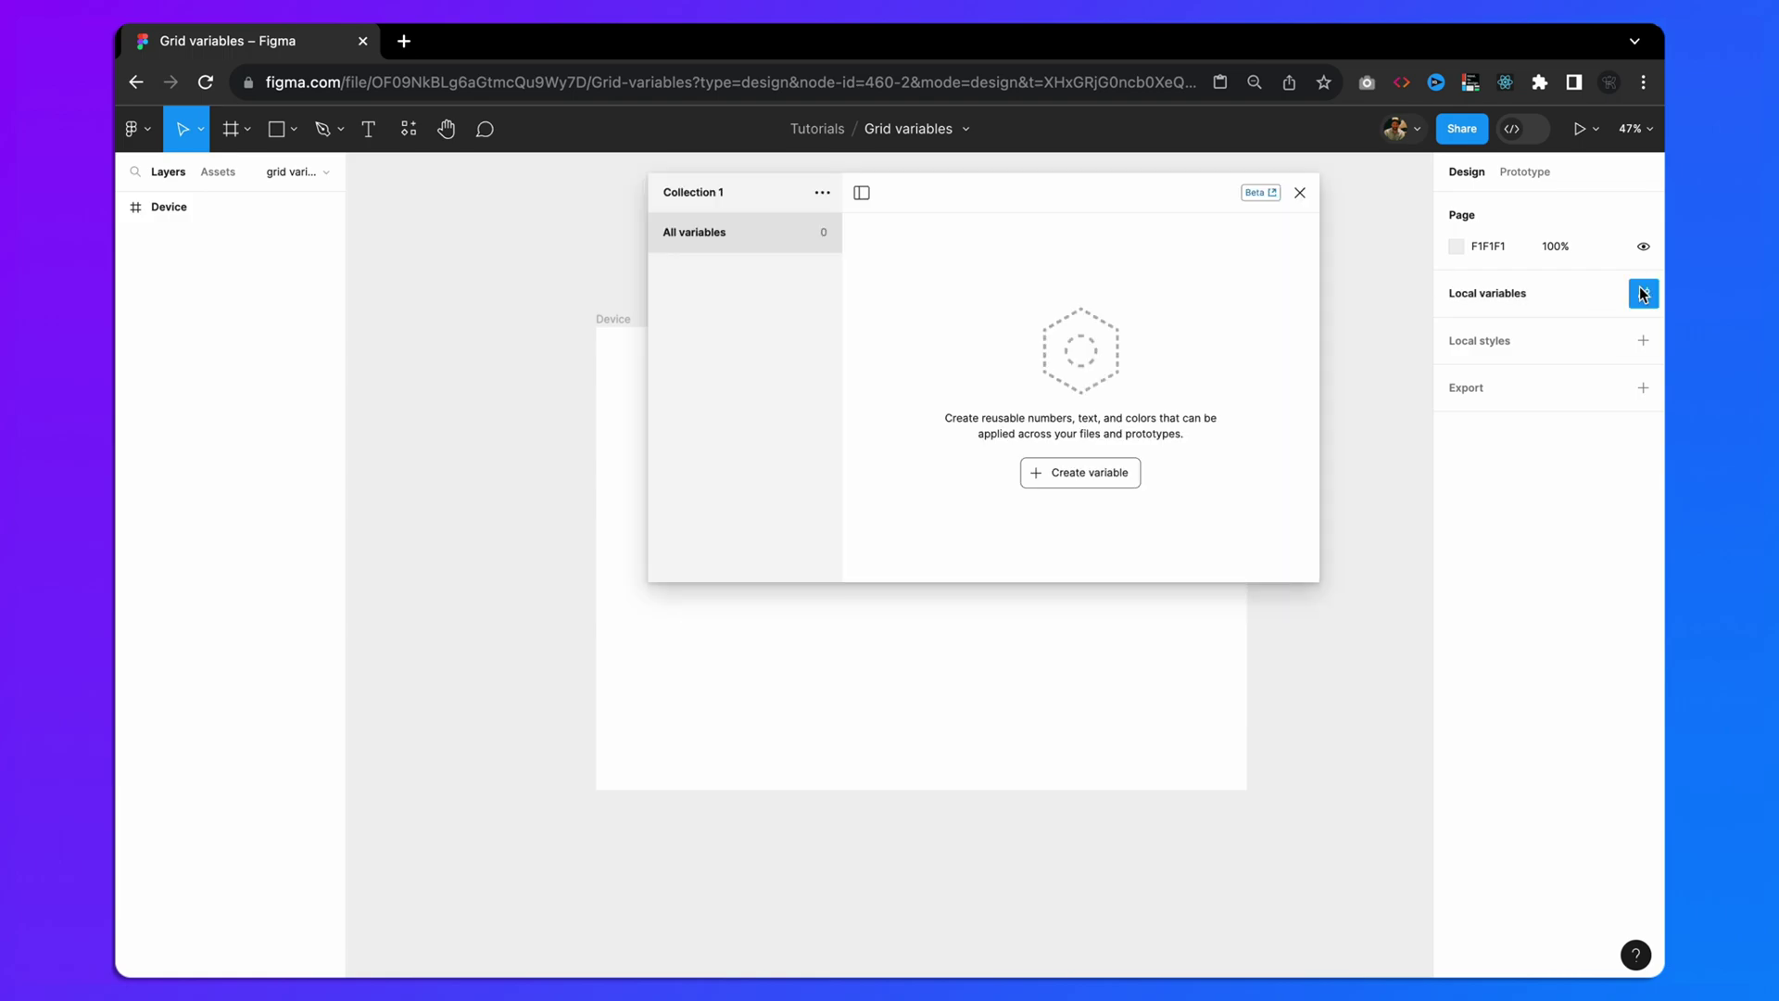
click(1081, 475)
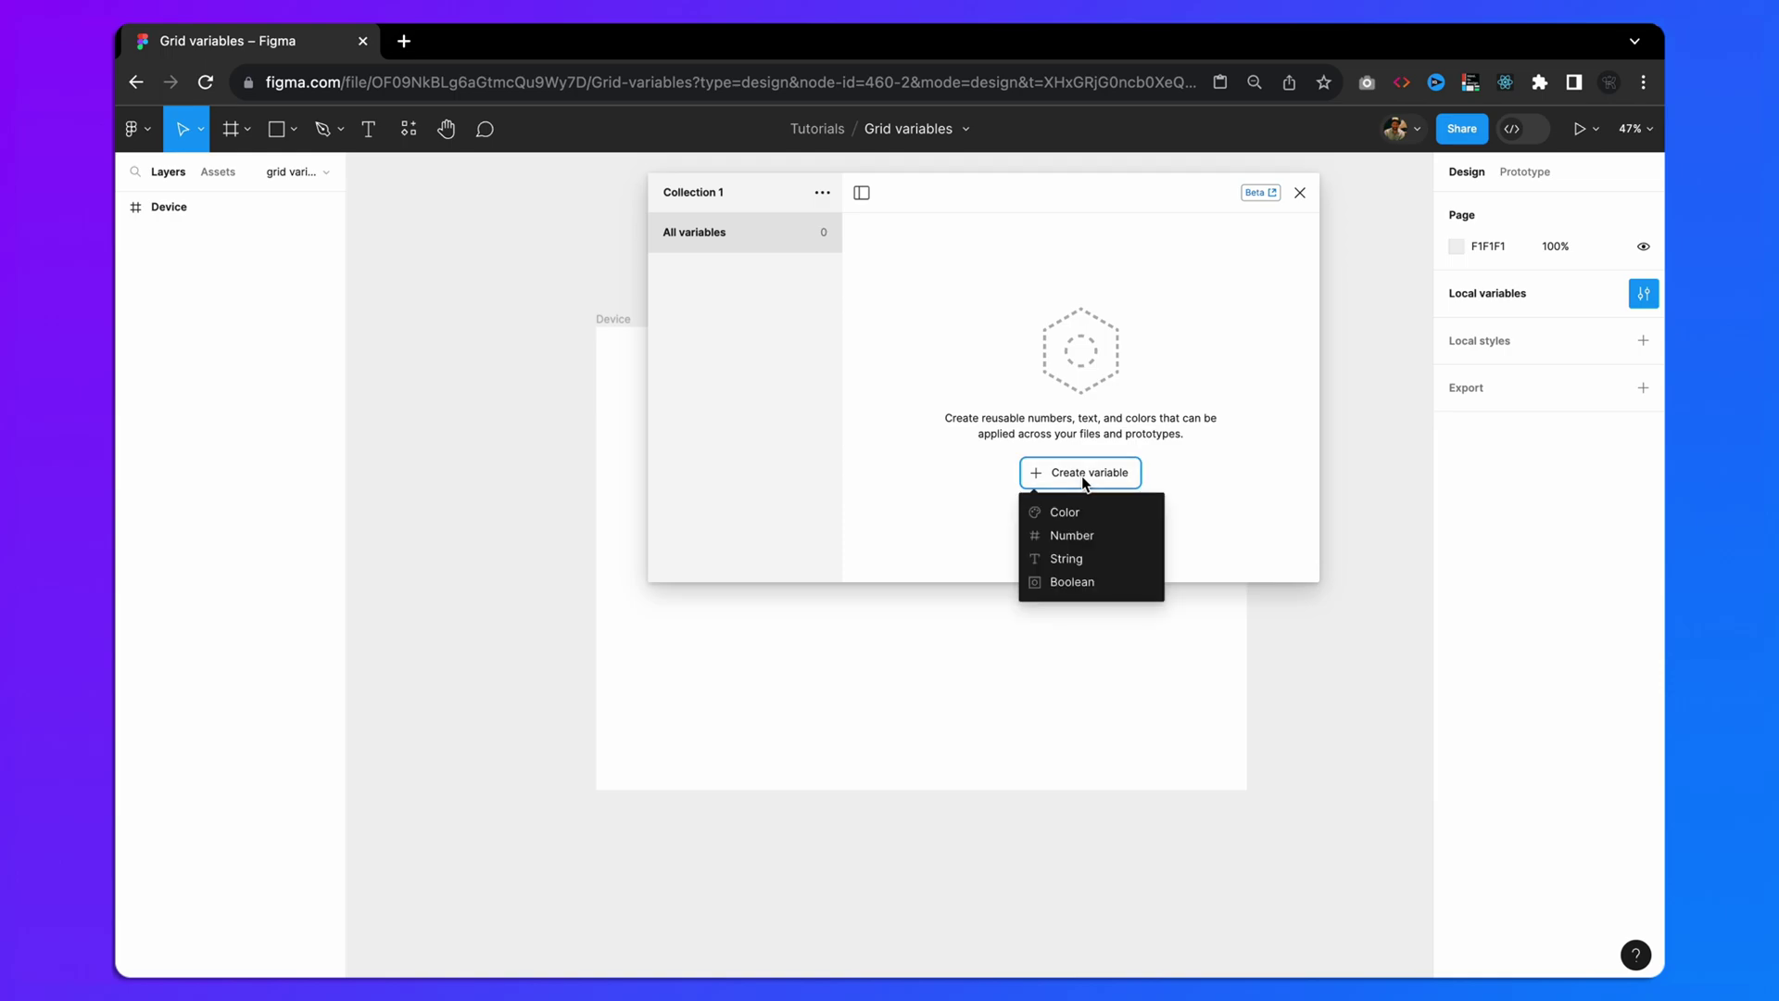
click(1069, 536)
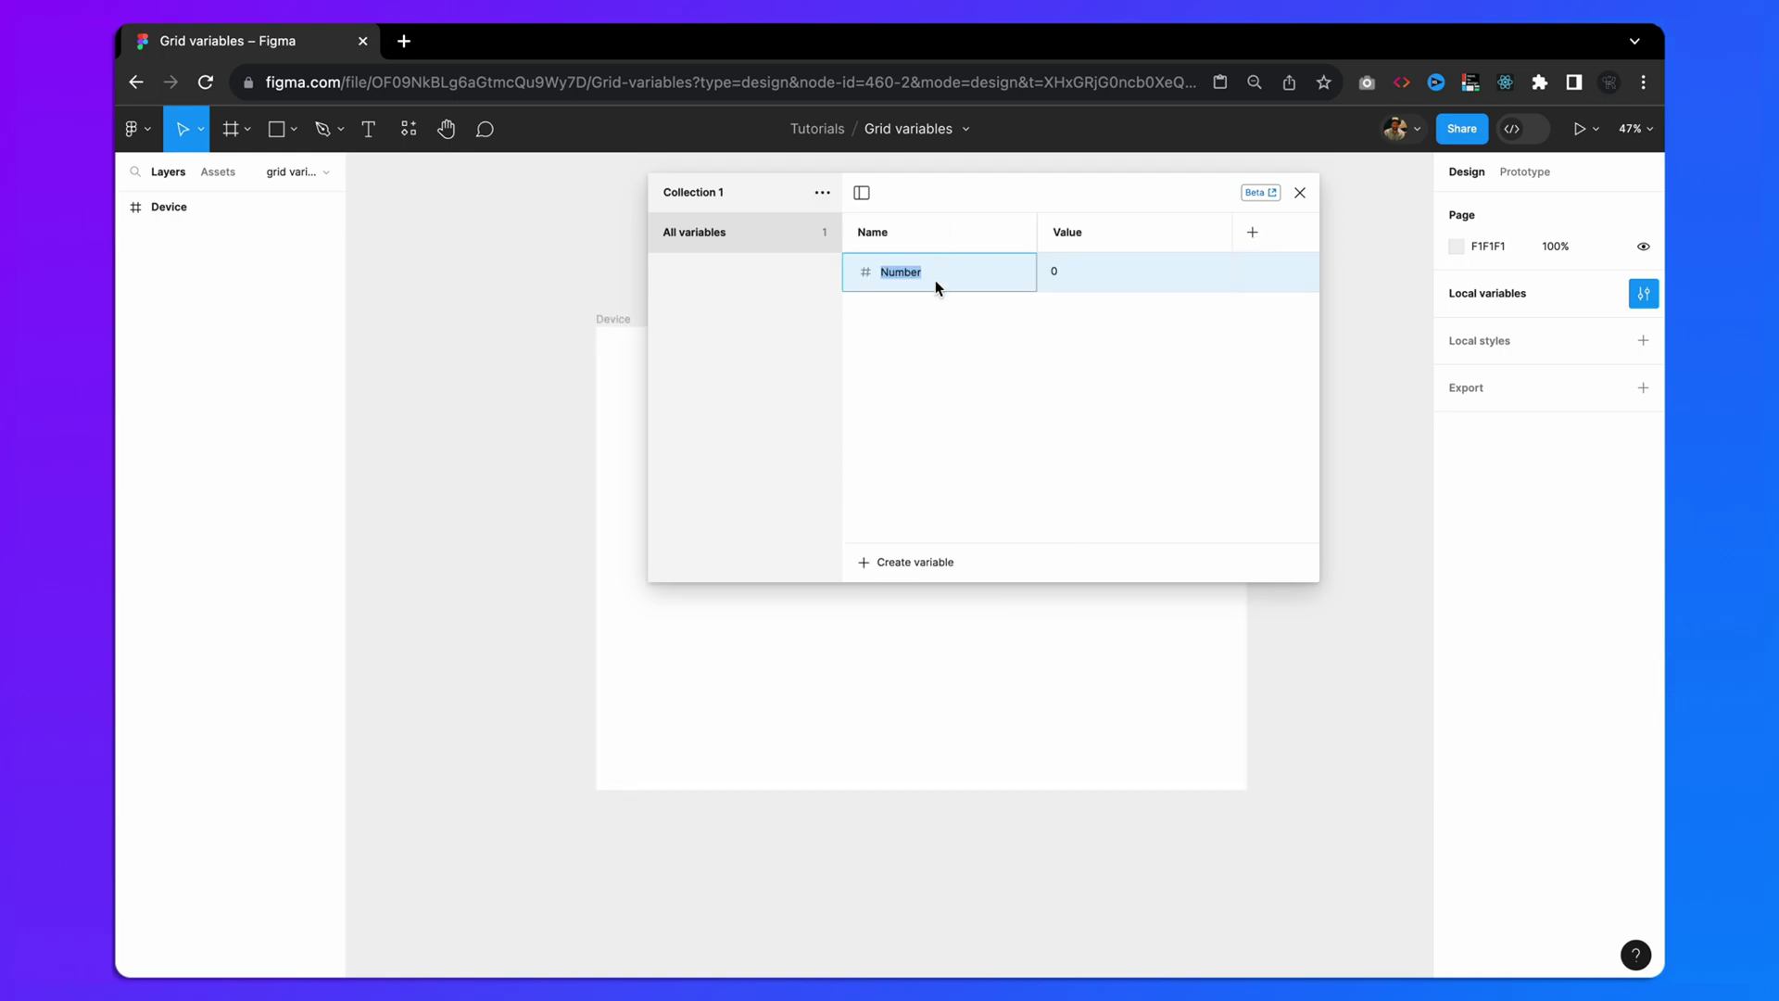
text(screenWidth)
click(1079, 270)
text(1)
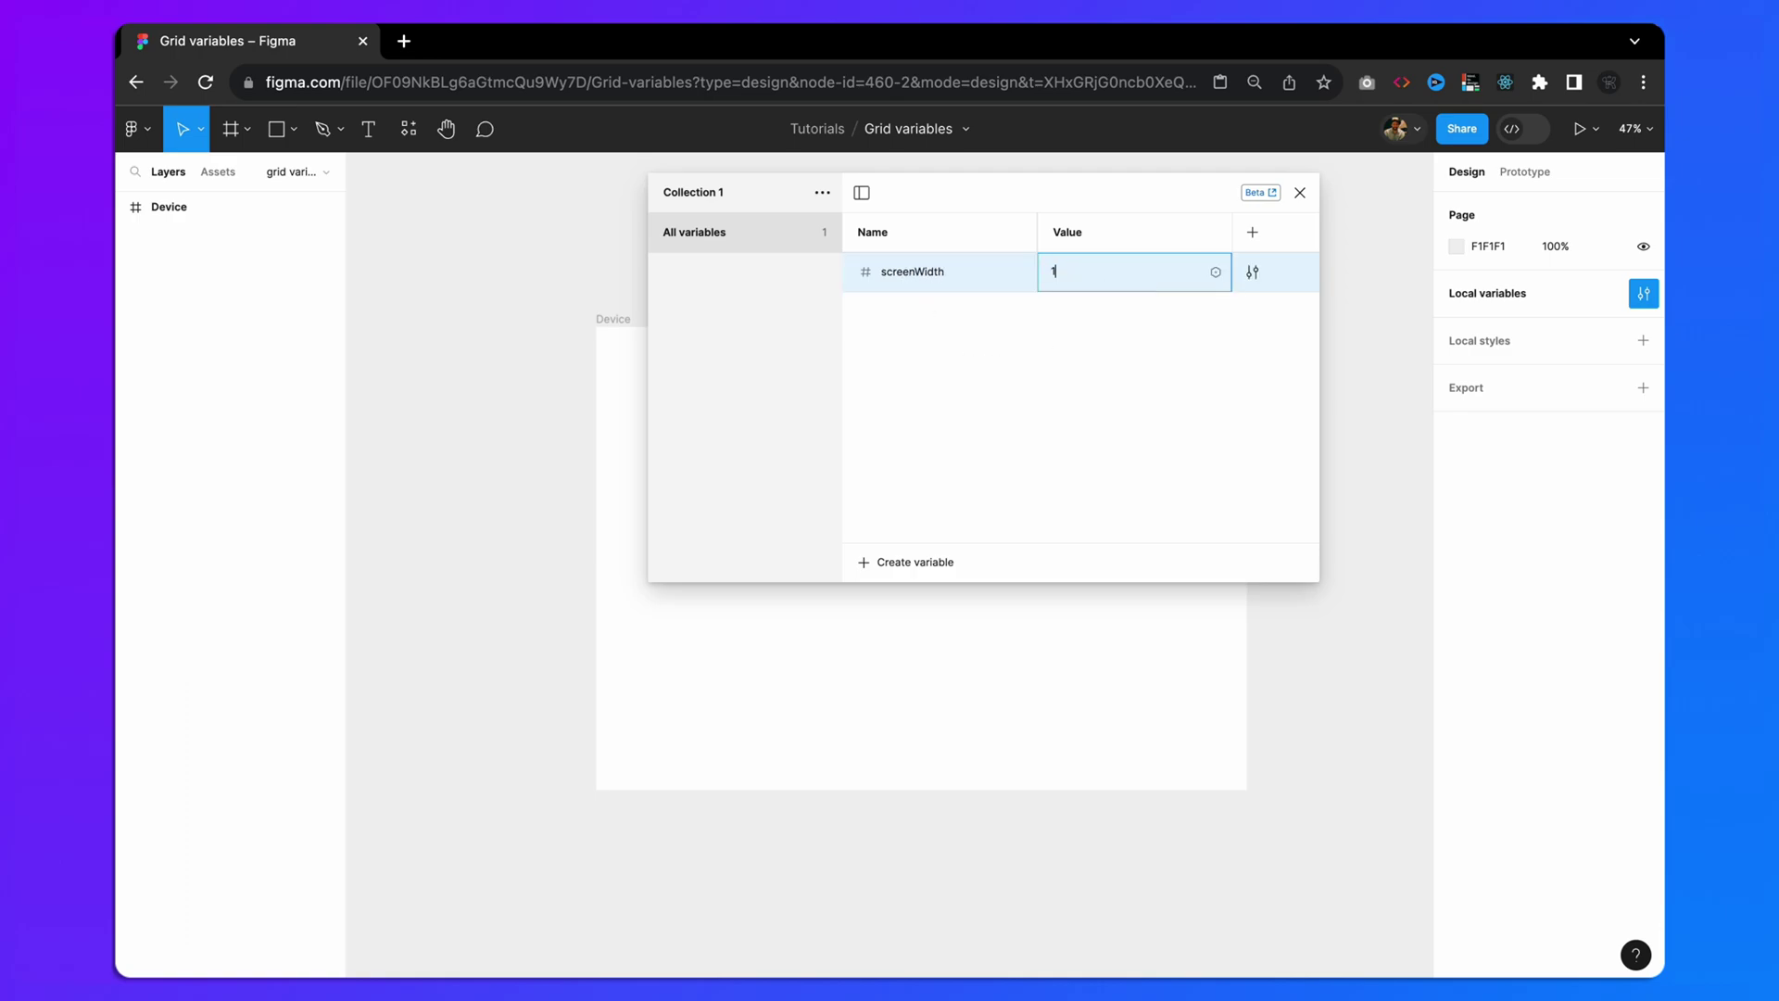
text(440)
- Rename the first variable mode to Desktop and widen the variables window
double_click(1068, 231)
text(Desktop)
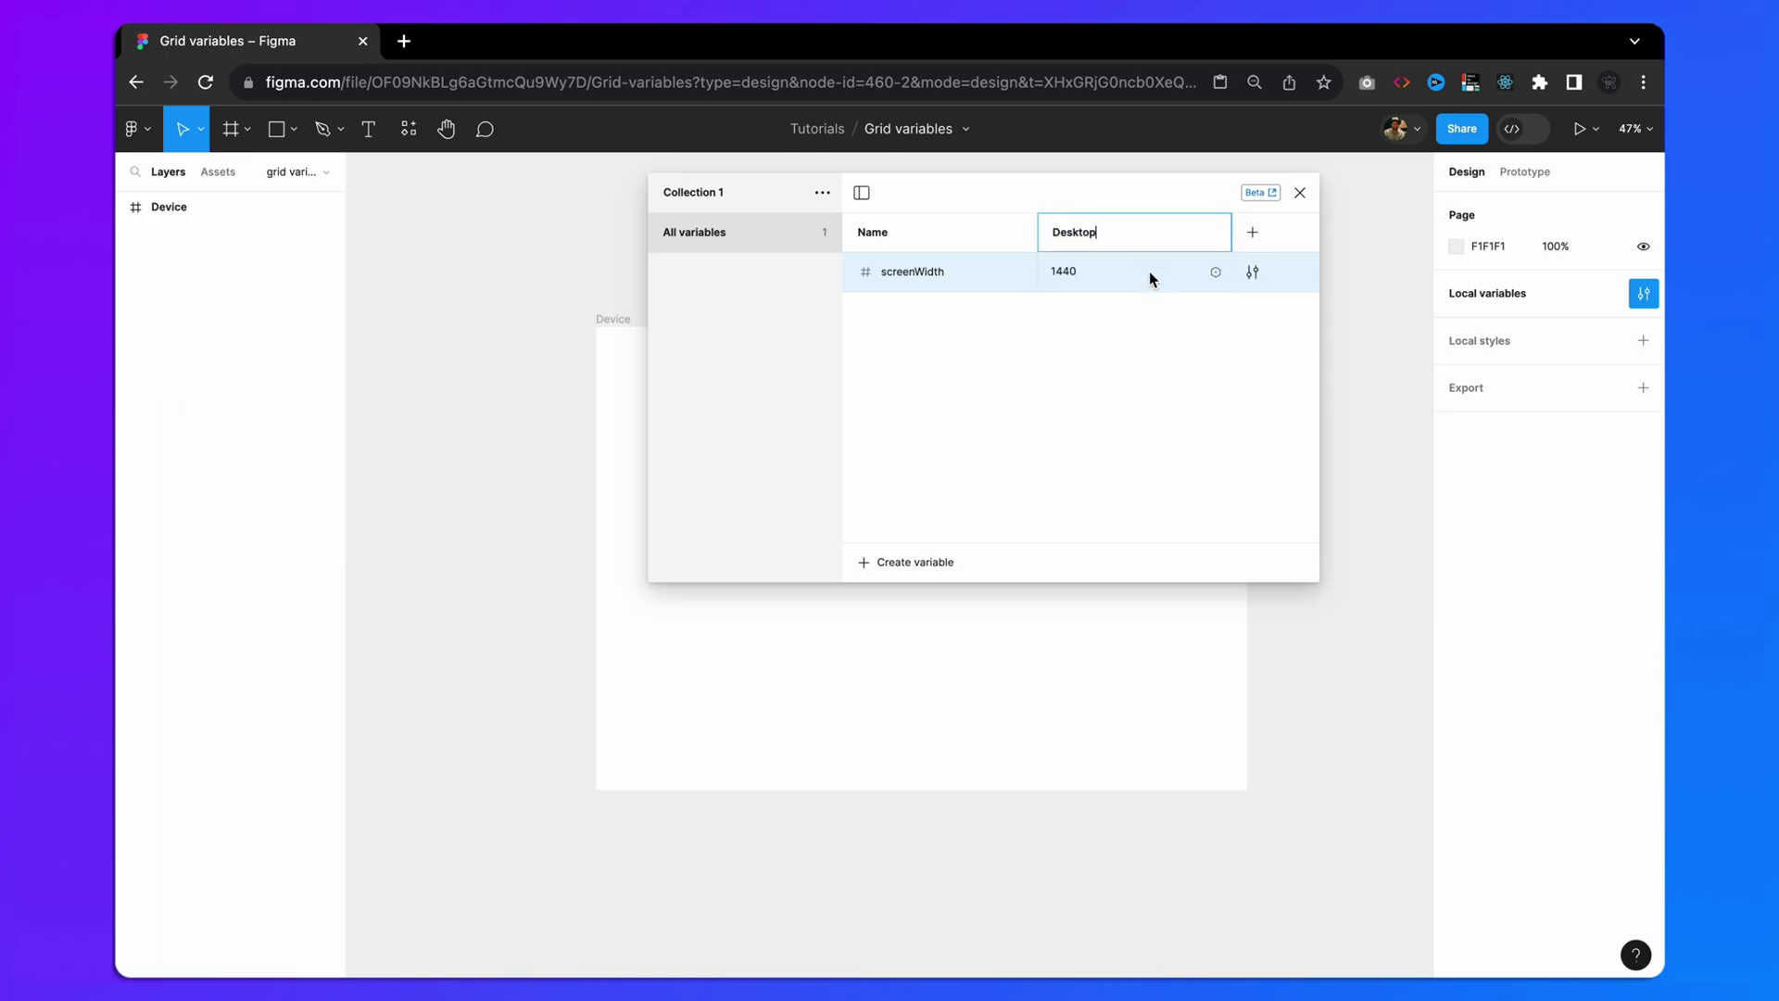
key(Return)
drag(648, 280, 393, 279)
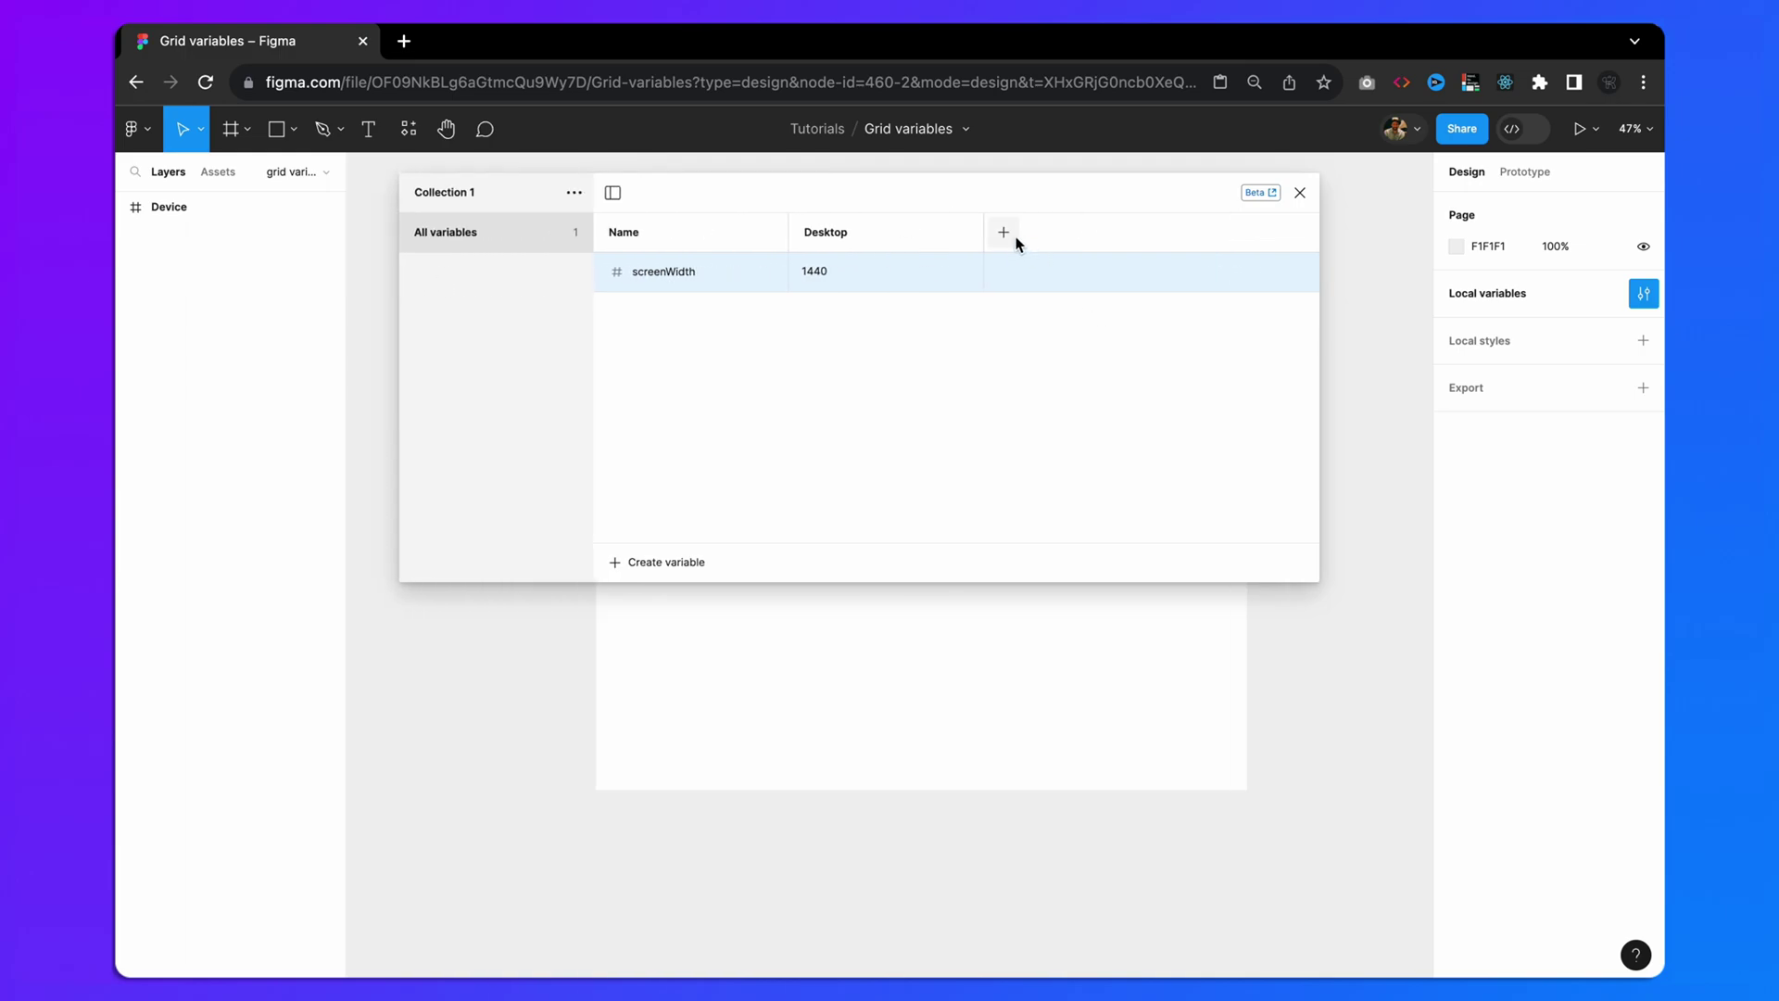
- Add a Tablet mode with screenWidth 760
click(1015, 231)
double_click(1019, 232)
text(Ta)
text(blet)
double_click(1010, 271)
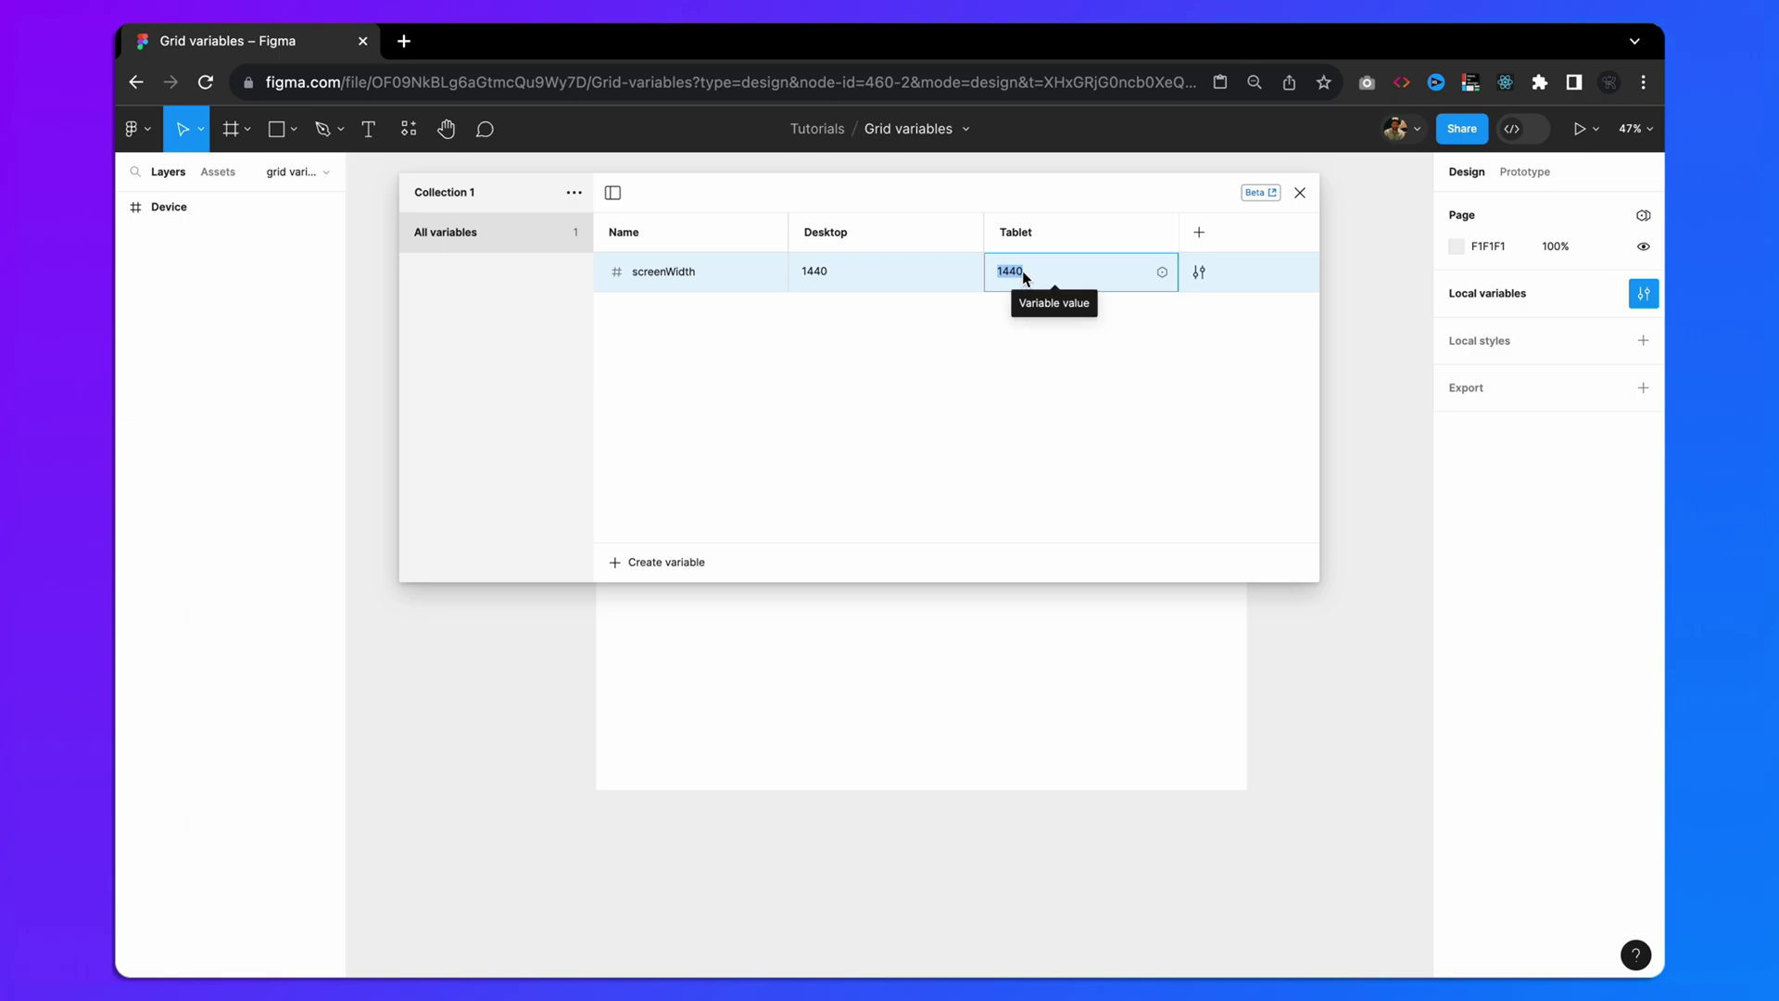
text(760)
key(Return)
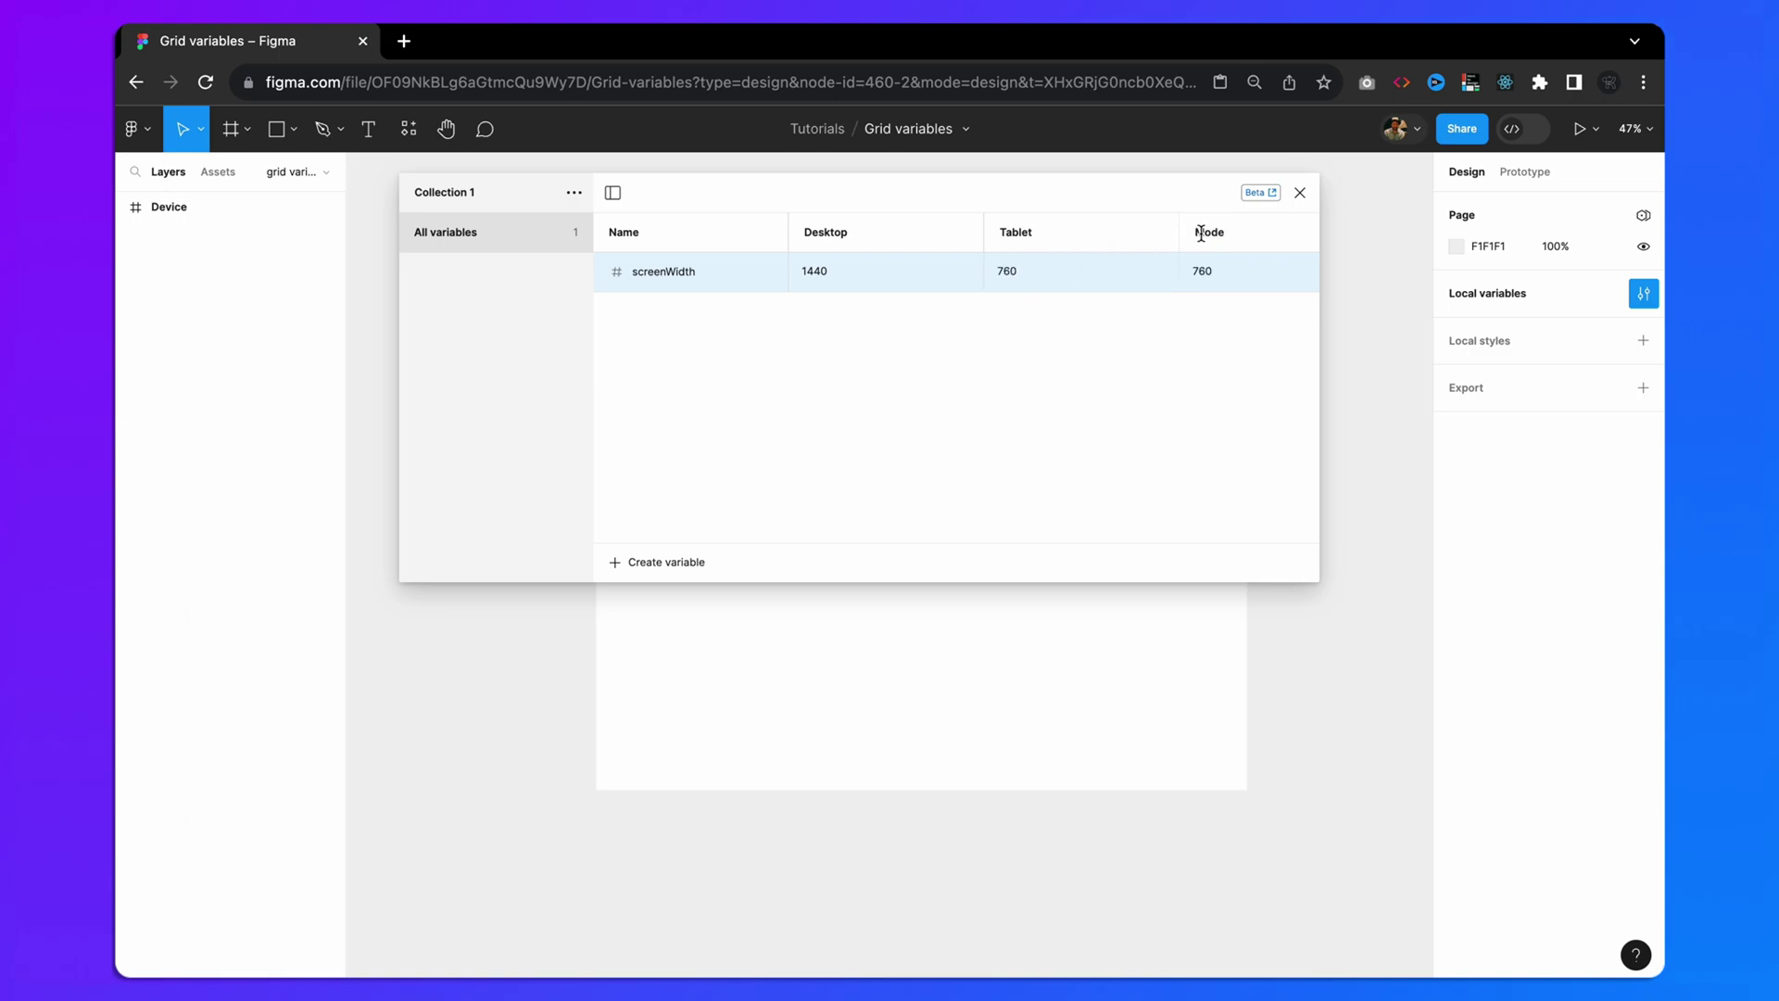
- Add a Mobile mode with screenWidth 480
double_click(1225, 236)
text(Mobil)
text(e)
double_click(1202, 270)
text(480)
key(Return)
- Create a Number variable gridColumns valued 12, 8 and 4 across Desktop, Tablet, Mobile
click(653, 561)
click(647, 624)
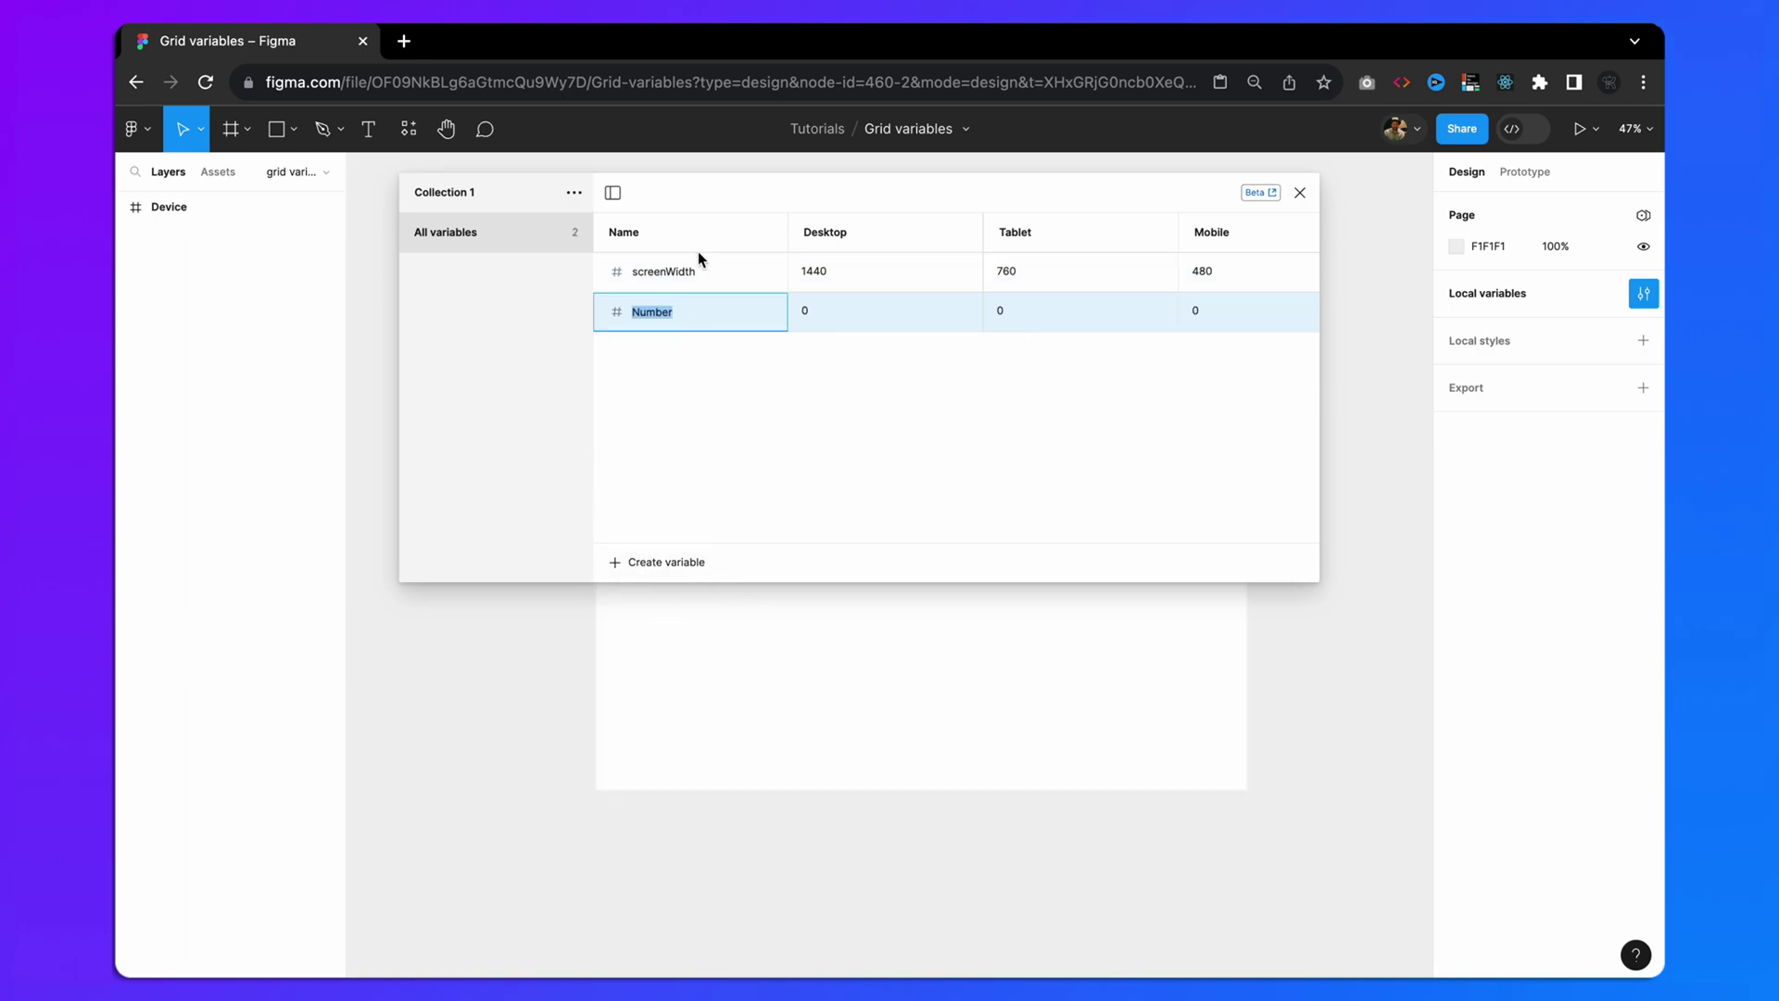
text(gridColumns)
click(817, 312)
text(12)
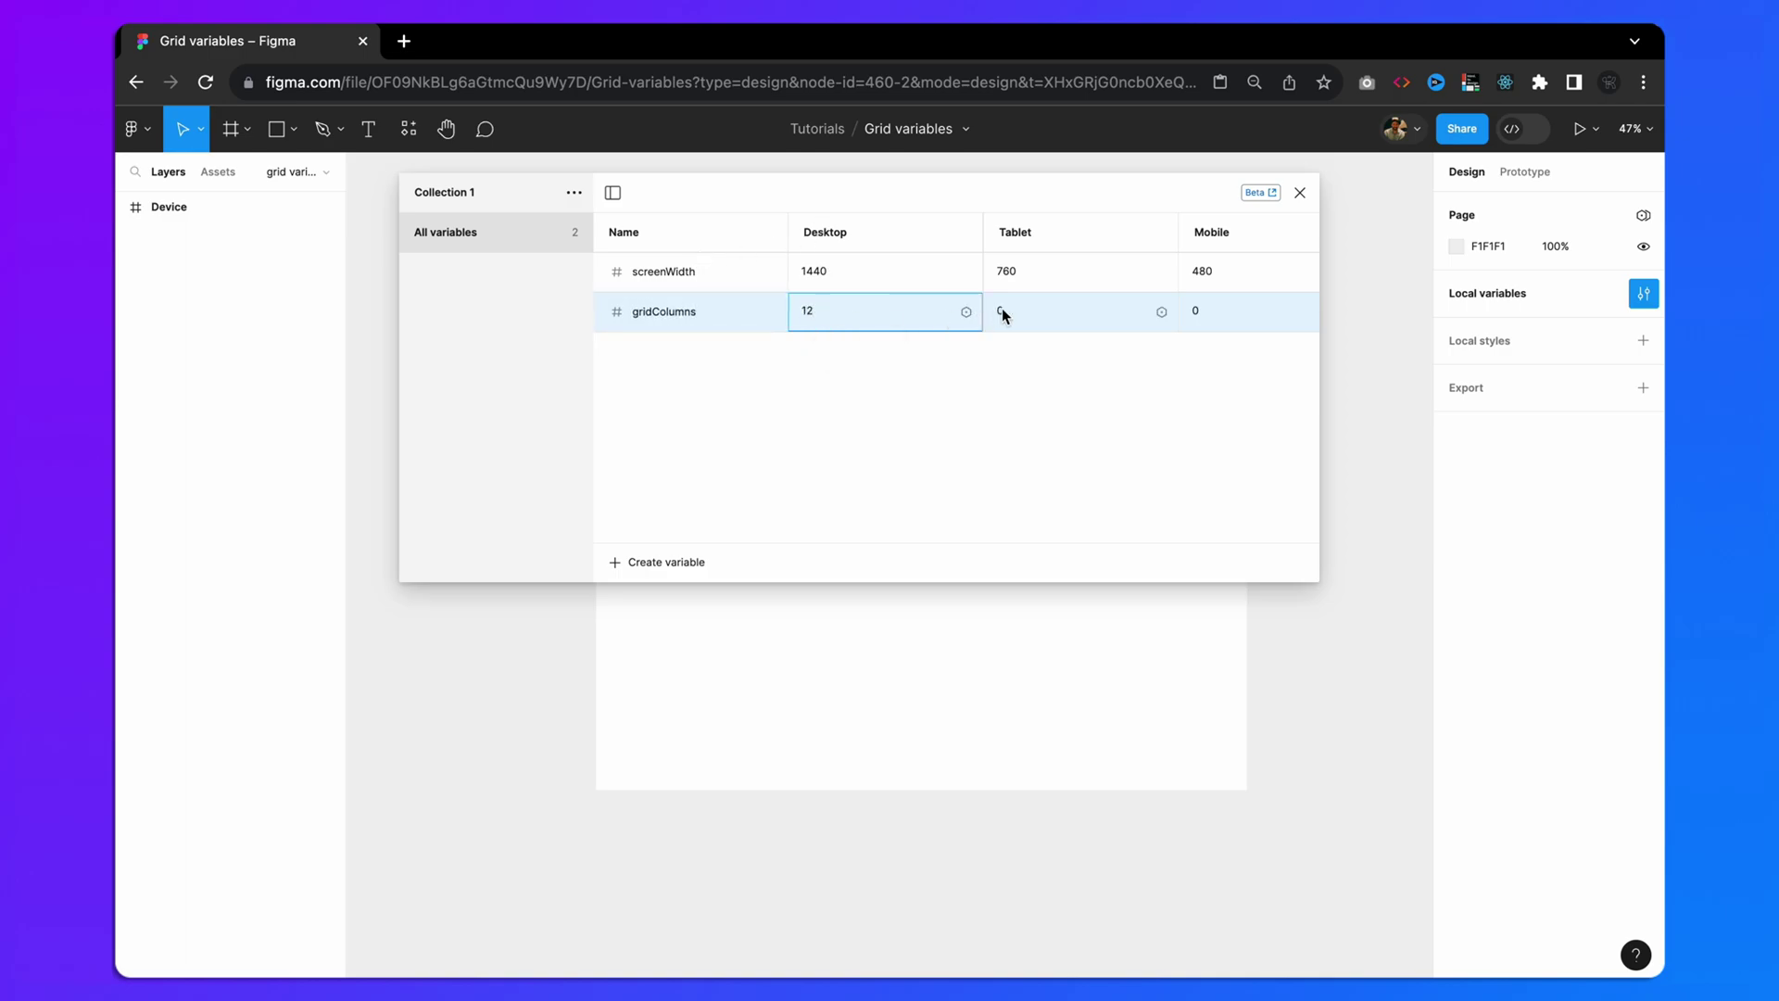
click(1002, 312)
text(8)
click(1205, 314)
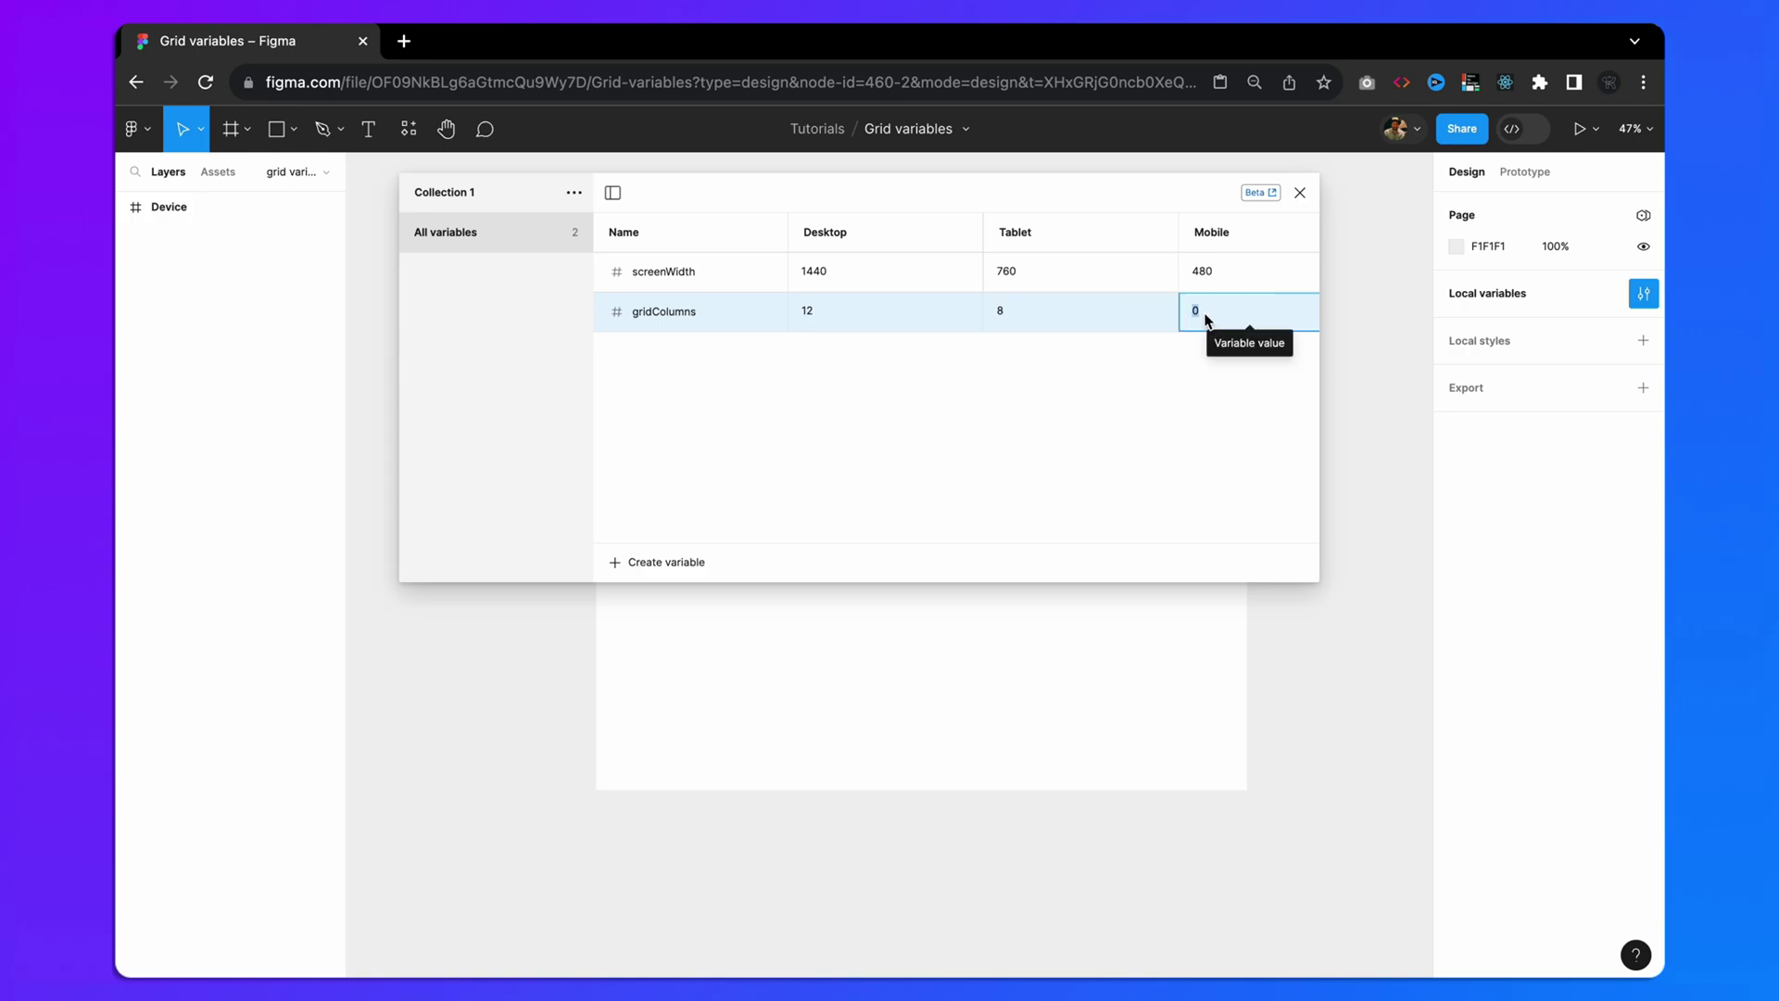
text(4)
key(Return)
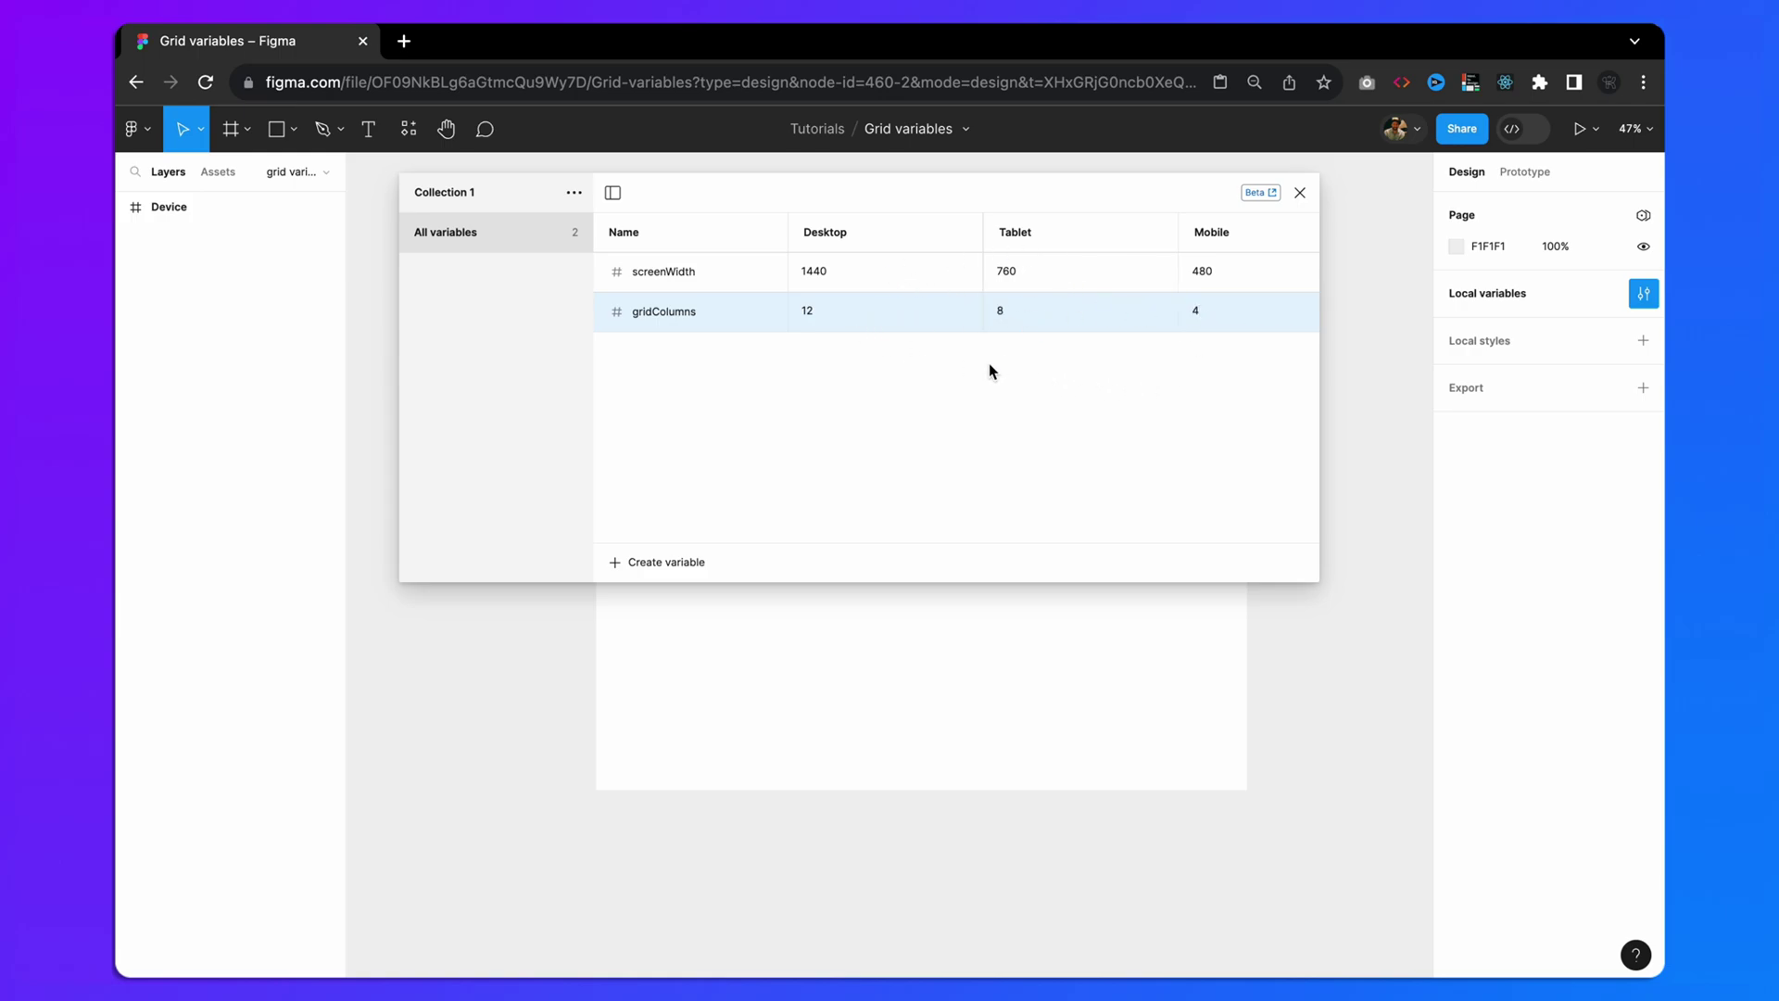
- Create a Number variable padding valued 160, 80 and 20 across Desktop, Tablet, Mobile
click(651, 563)
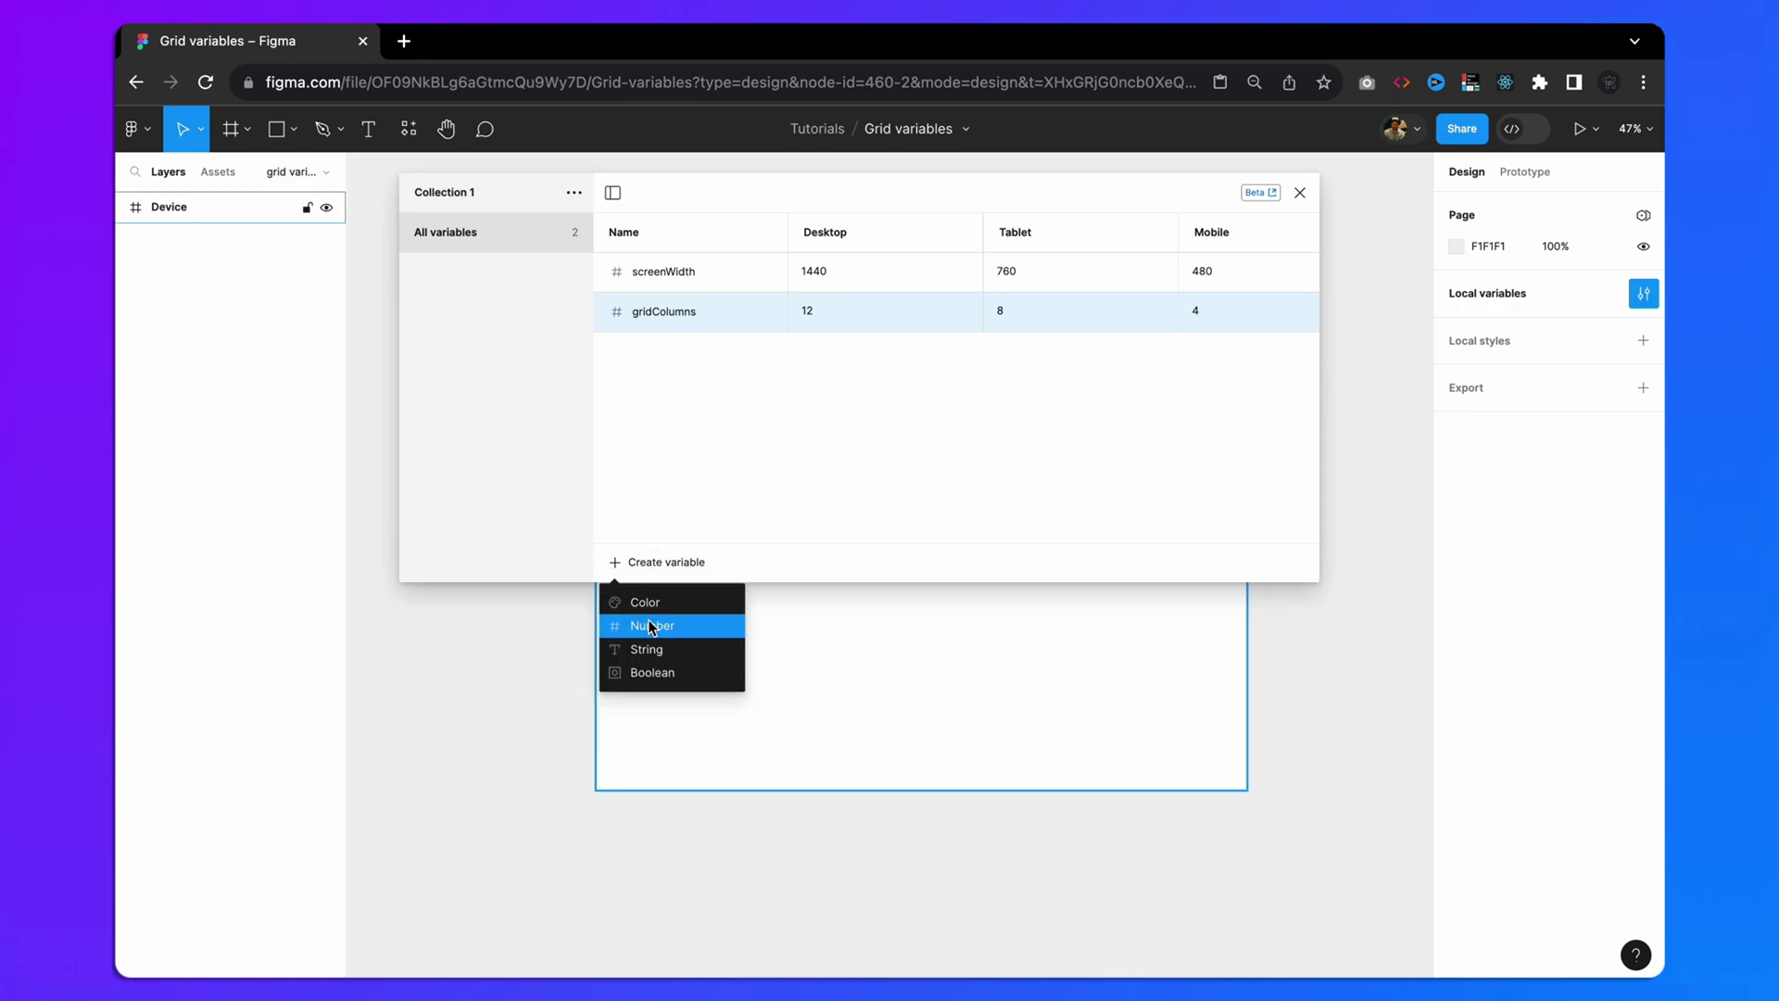
click(651, 627)
text(paddi)
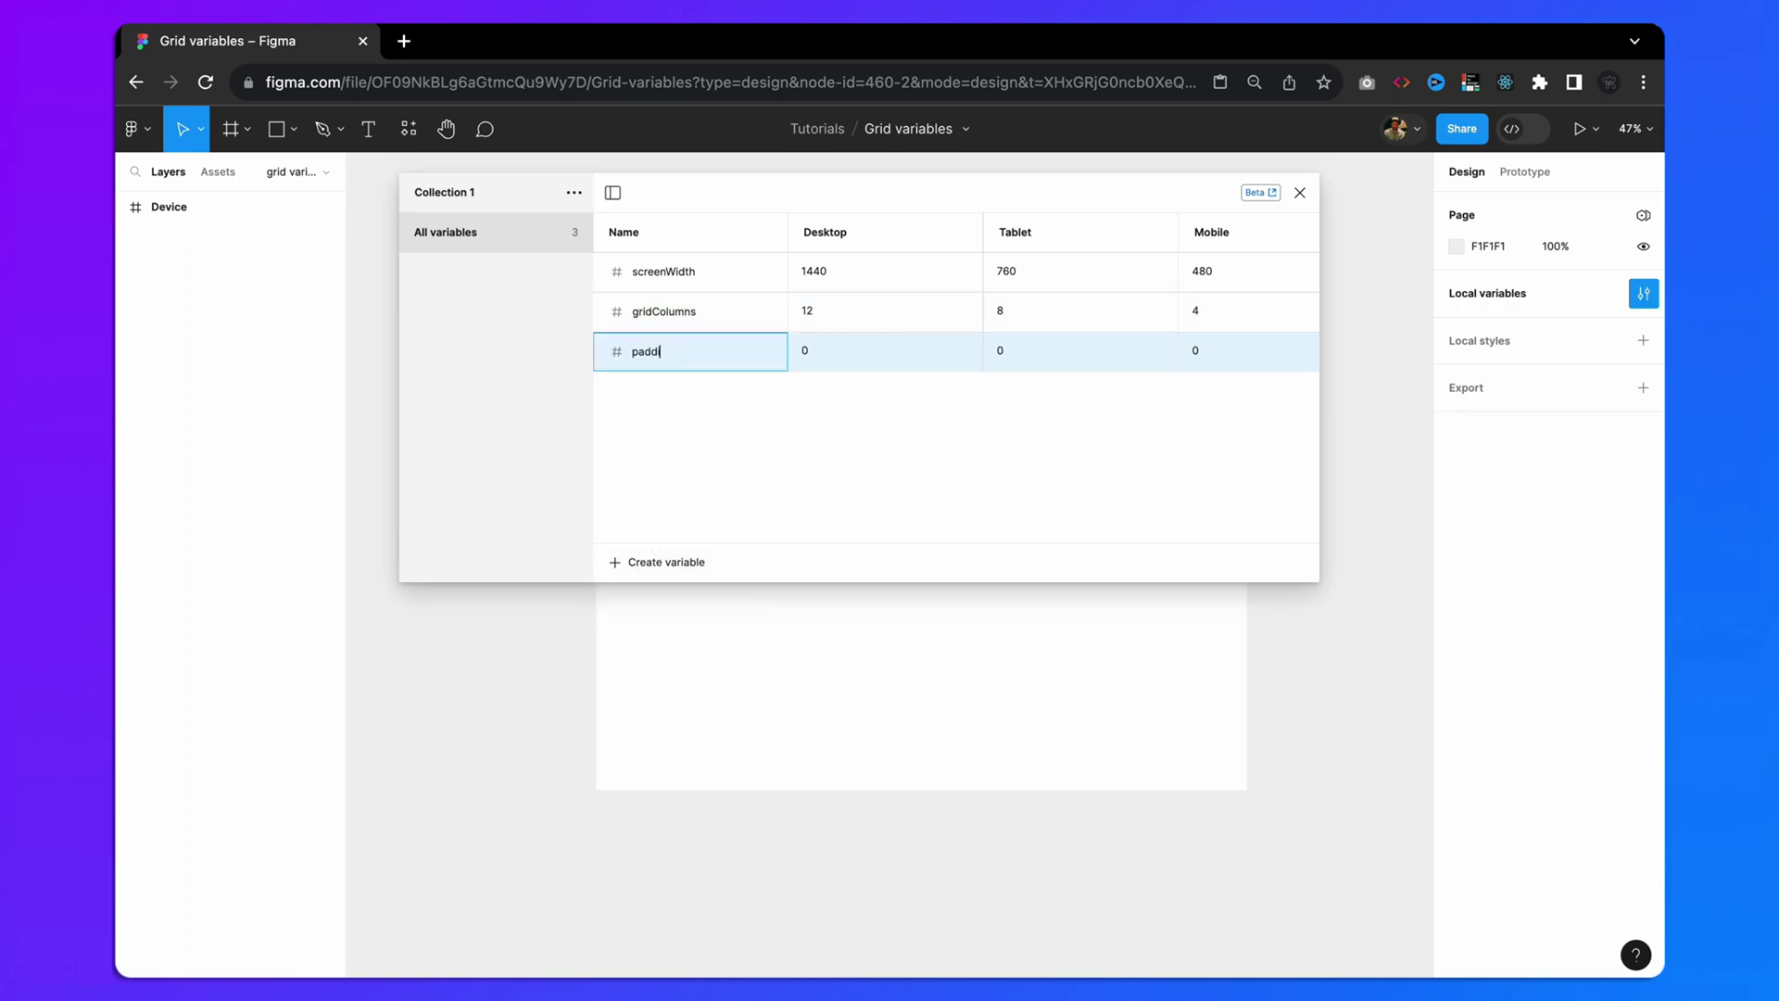
text(ng)
click(809, 354)
text(1)
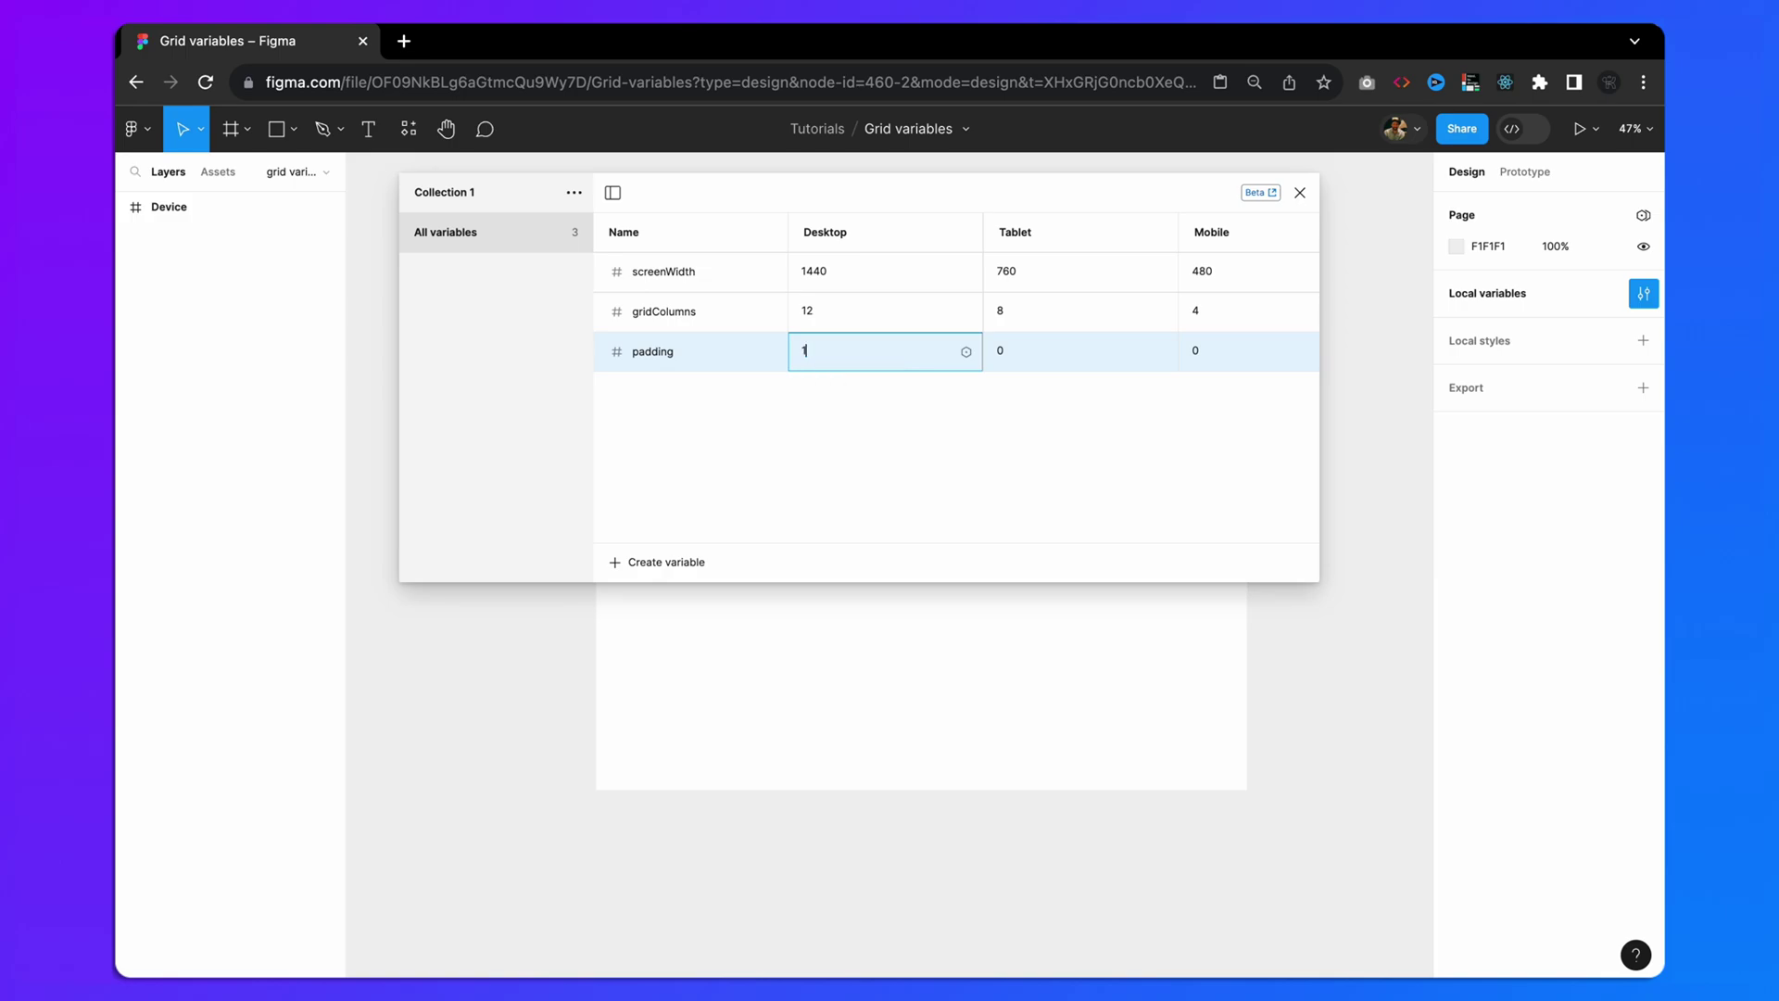
text(60)
click(1014, 350)
text(80)
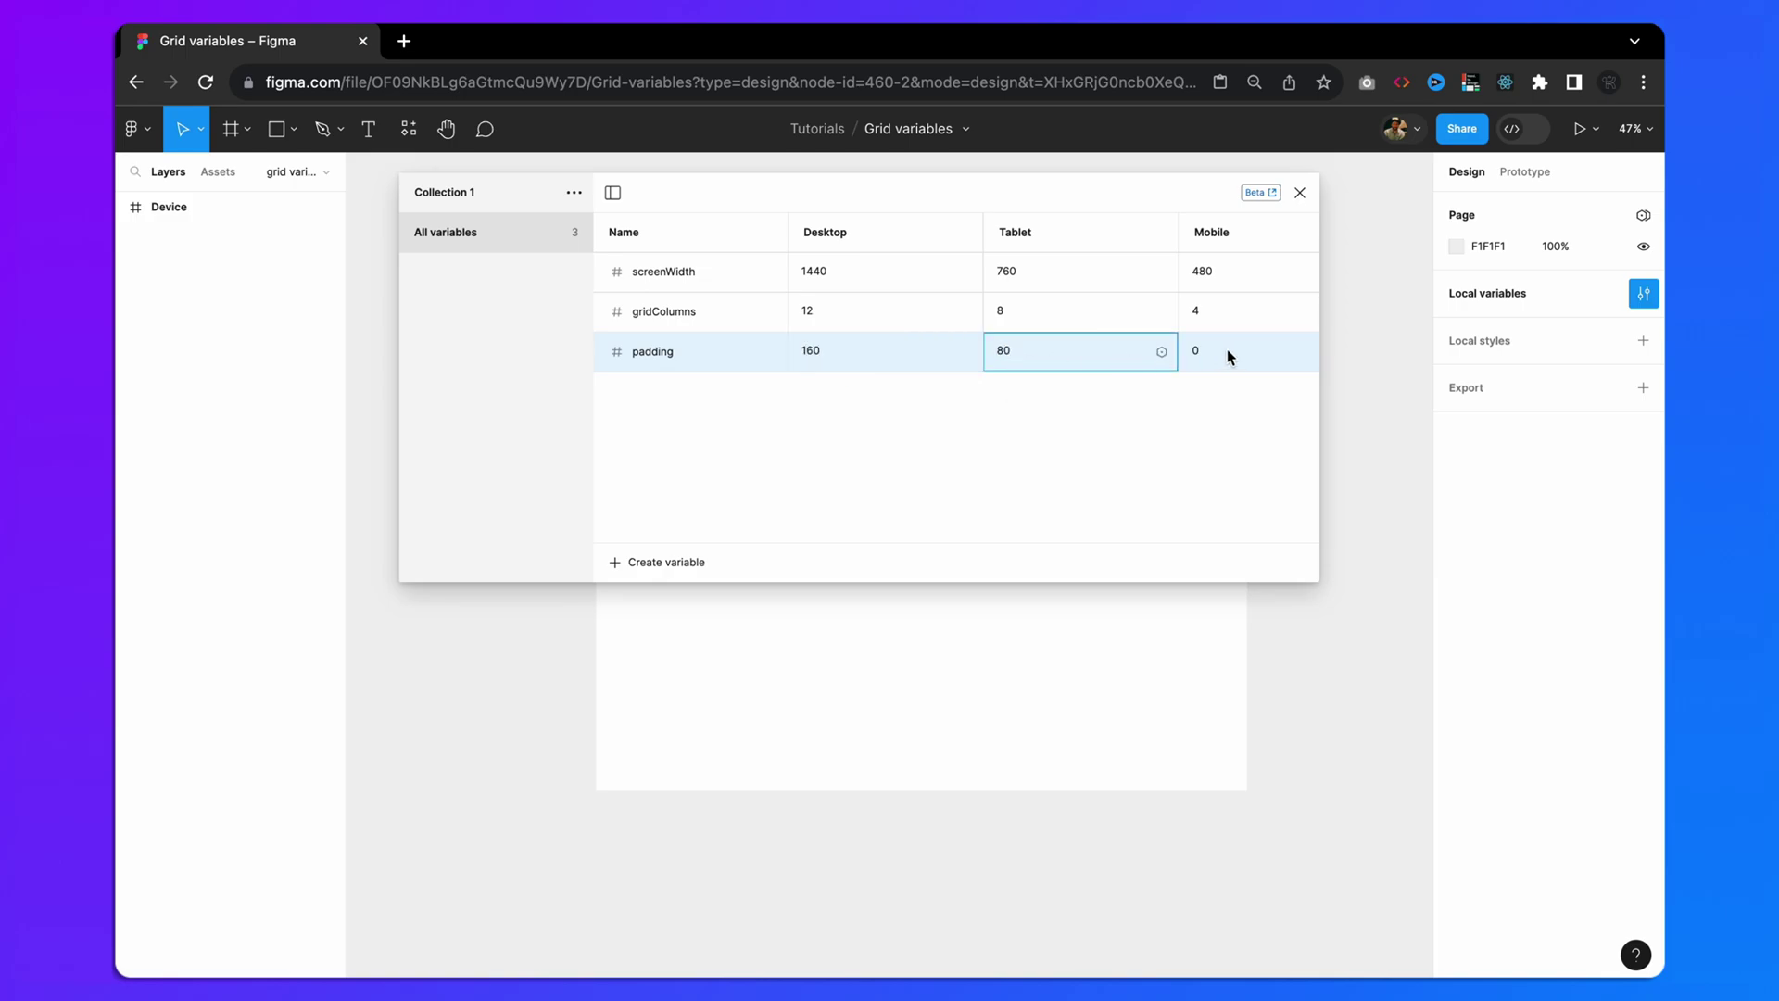
click(1201, 350)
text(20)
key(Return)
- Close the variables window and bind the Device frame's 1440 width to screenWidth
click(1300, 193)
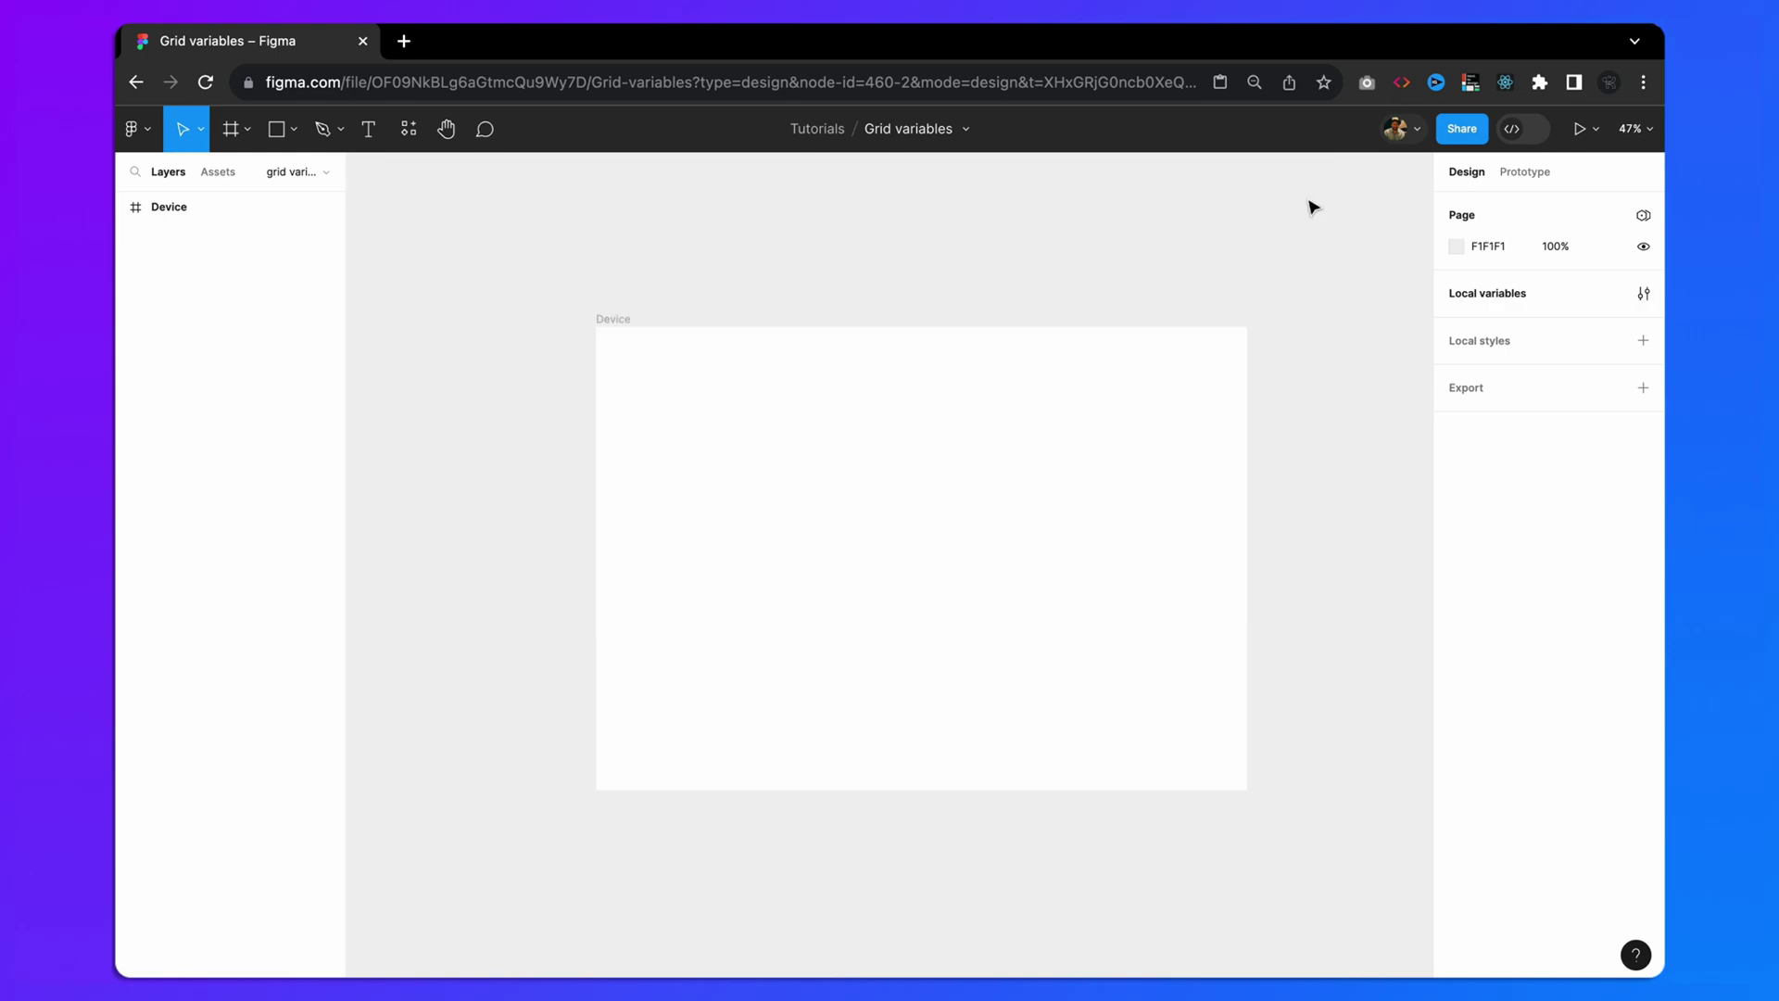
click(624, 326)
scroll(624, 326, down, 2)
scroll(623, 327, right, 1)
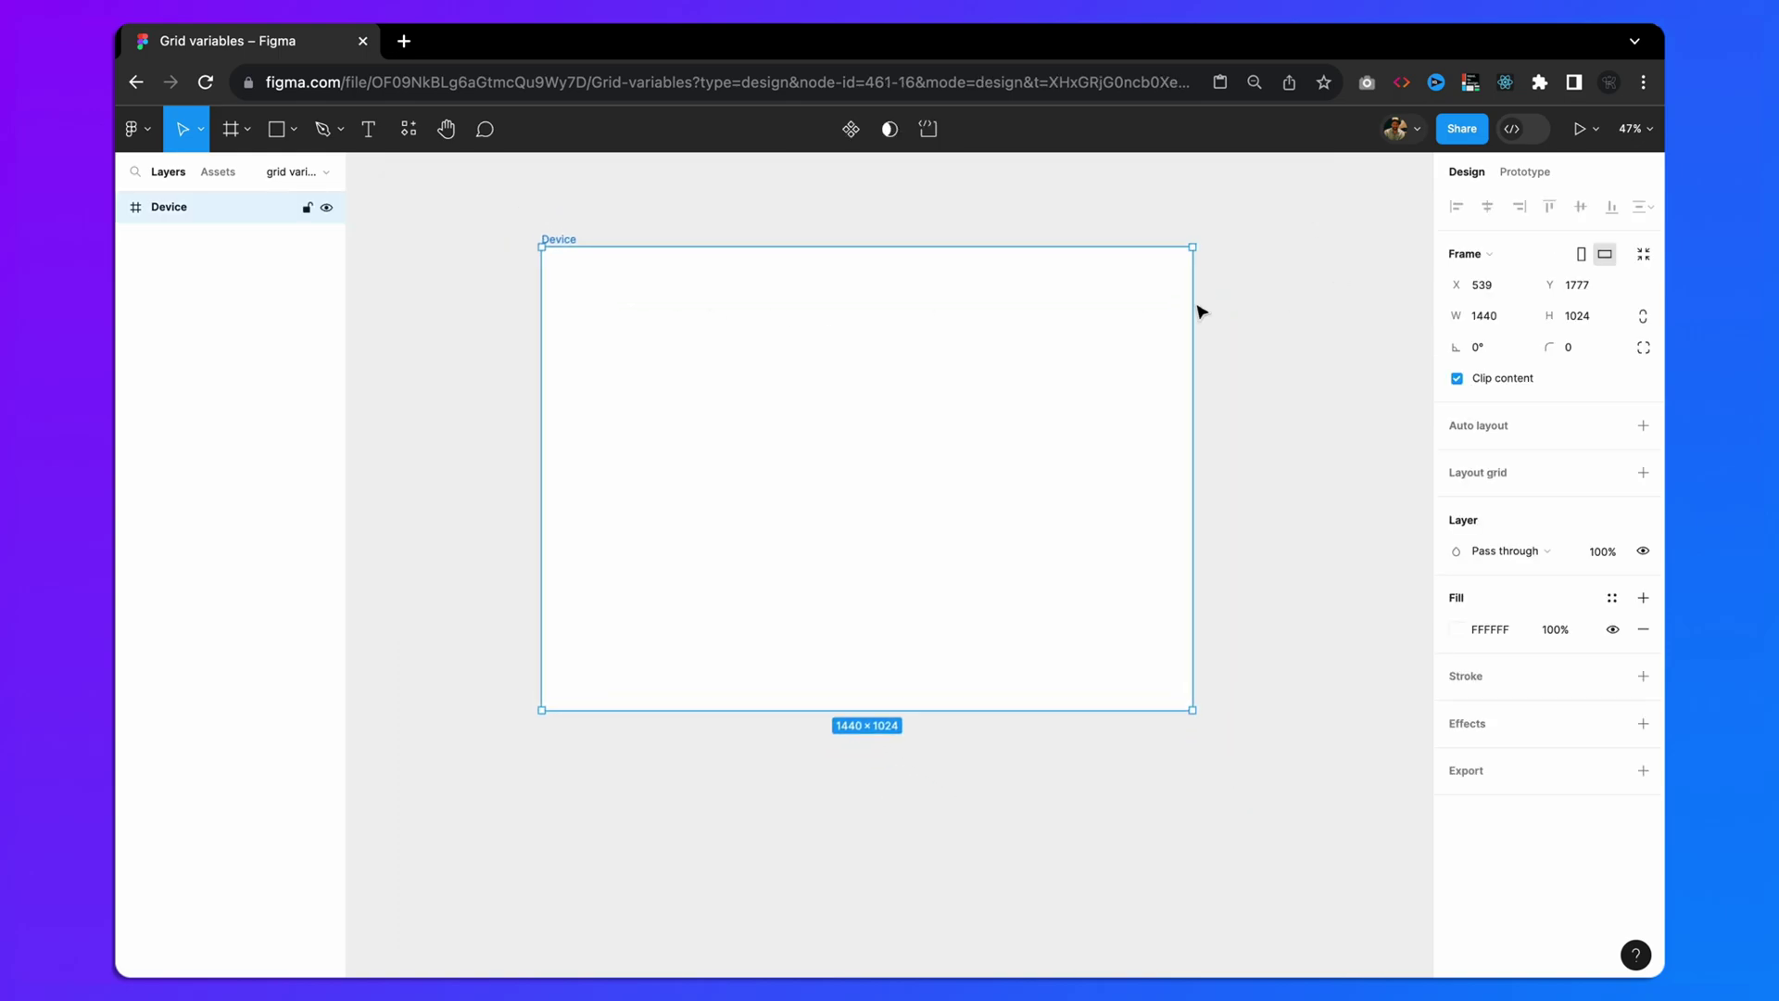
mouse_move(1487, 315)
click(1525, 316)
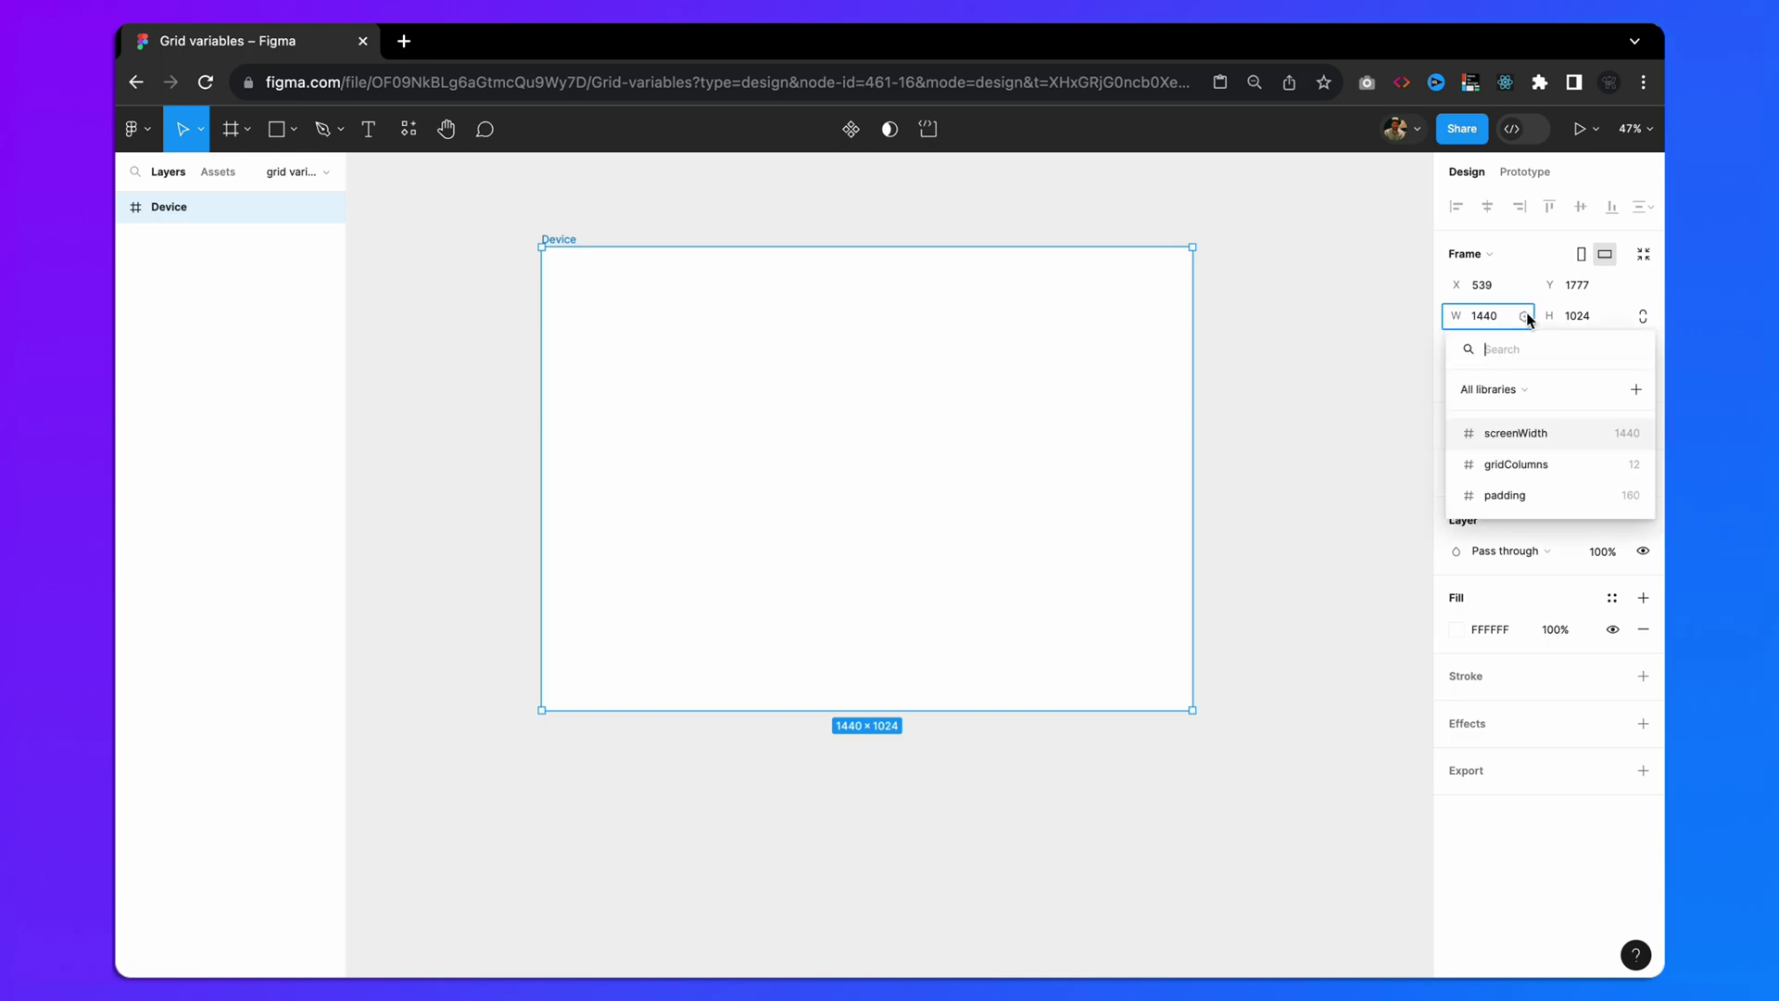
click(1525, 434)
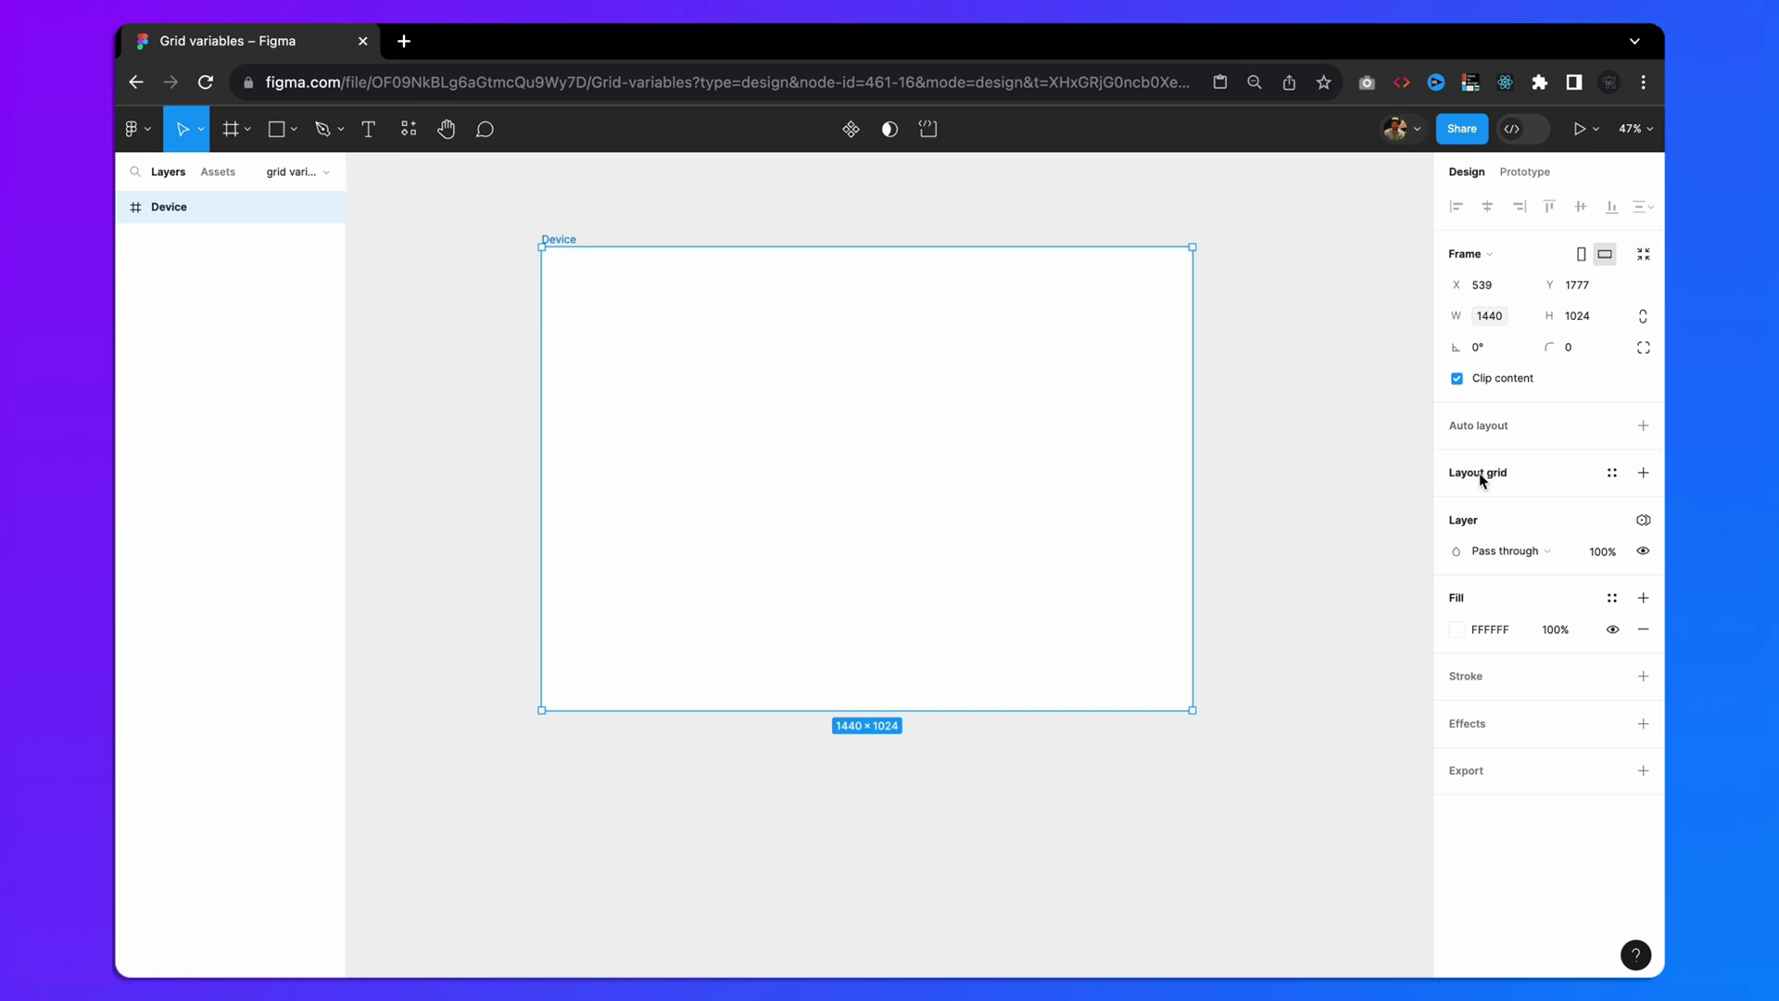
- Add a Columns layout grid to Device with its count bound to gridColumns (12)
click(1643, 473)
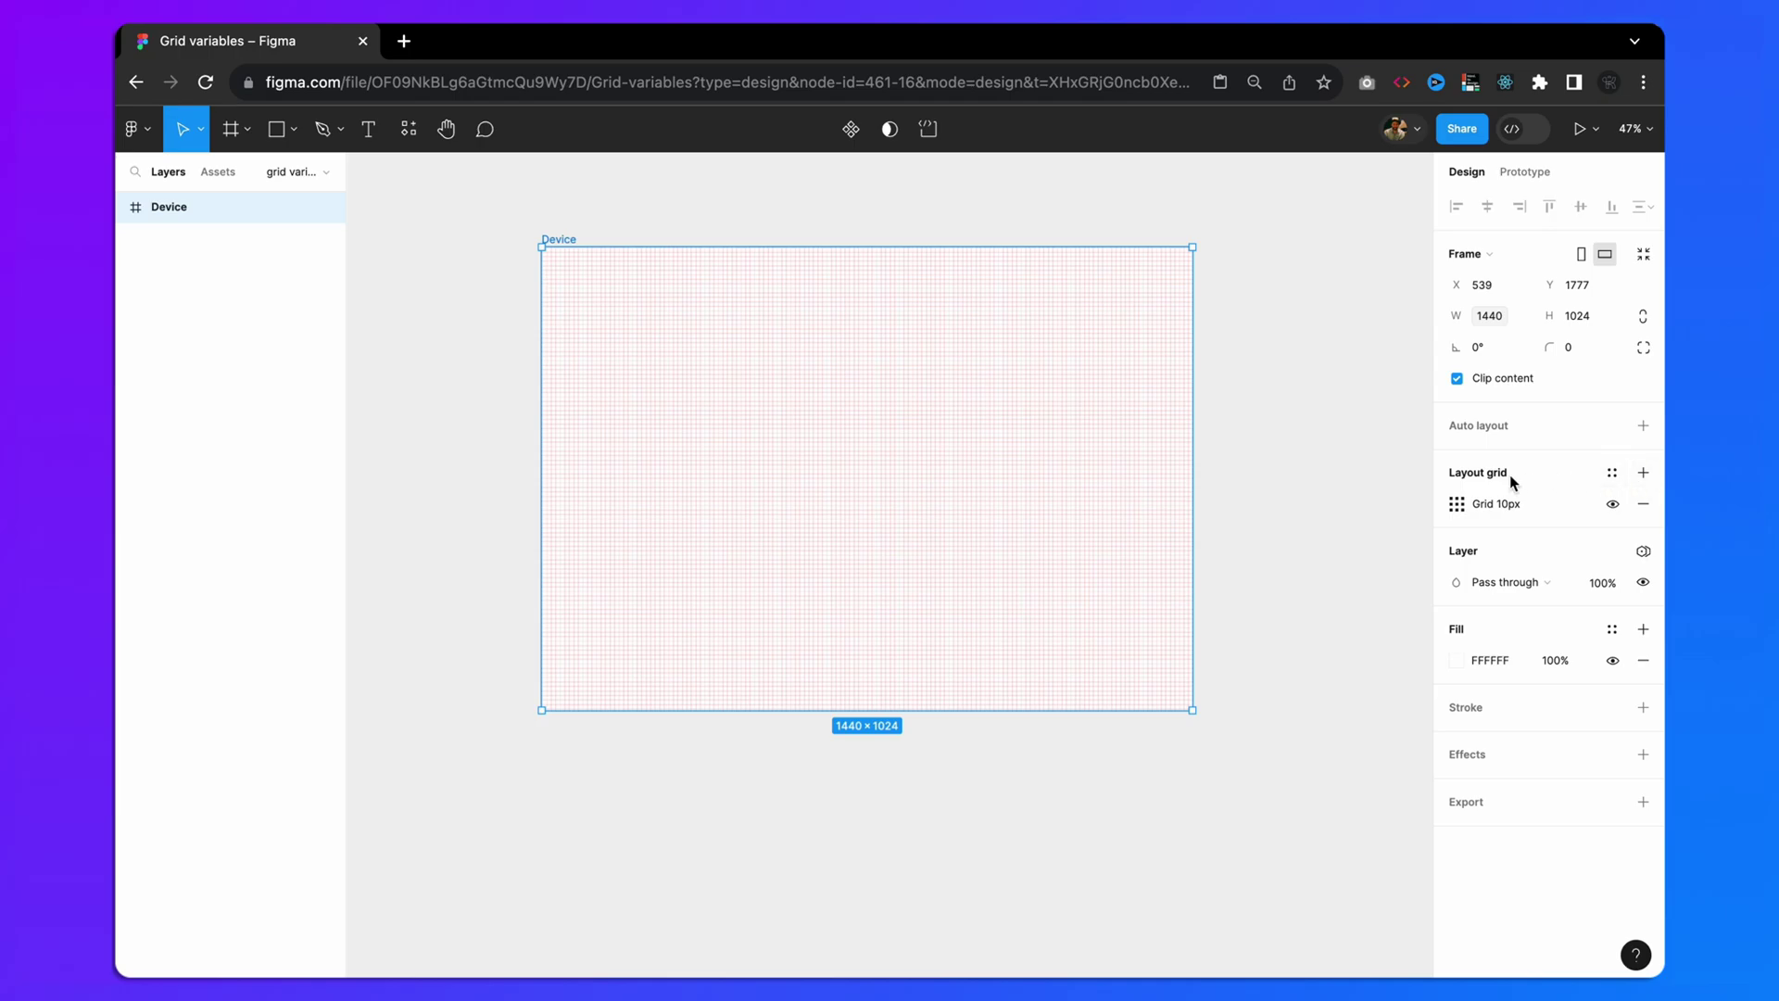
click(1456, 504)
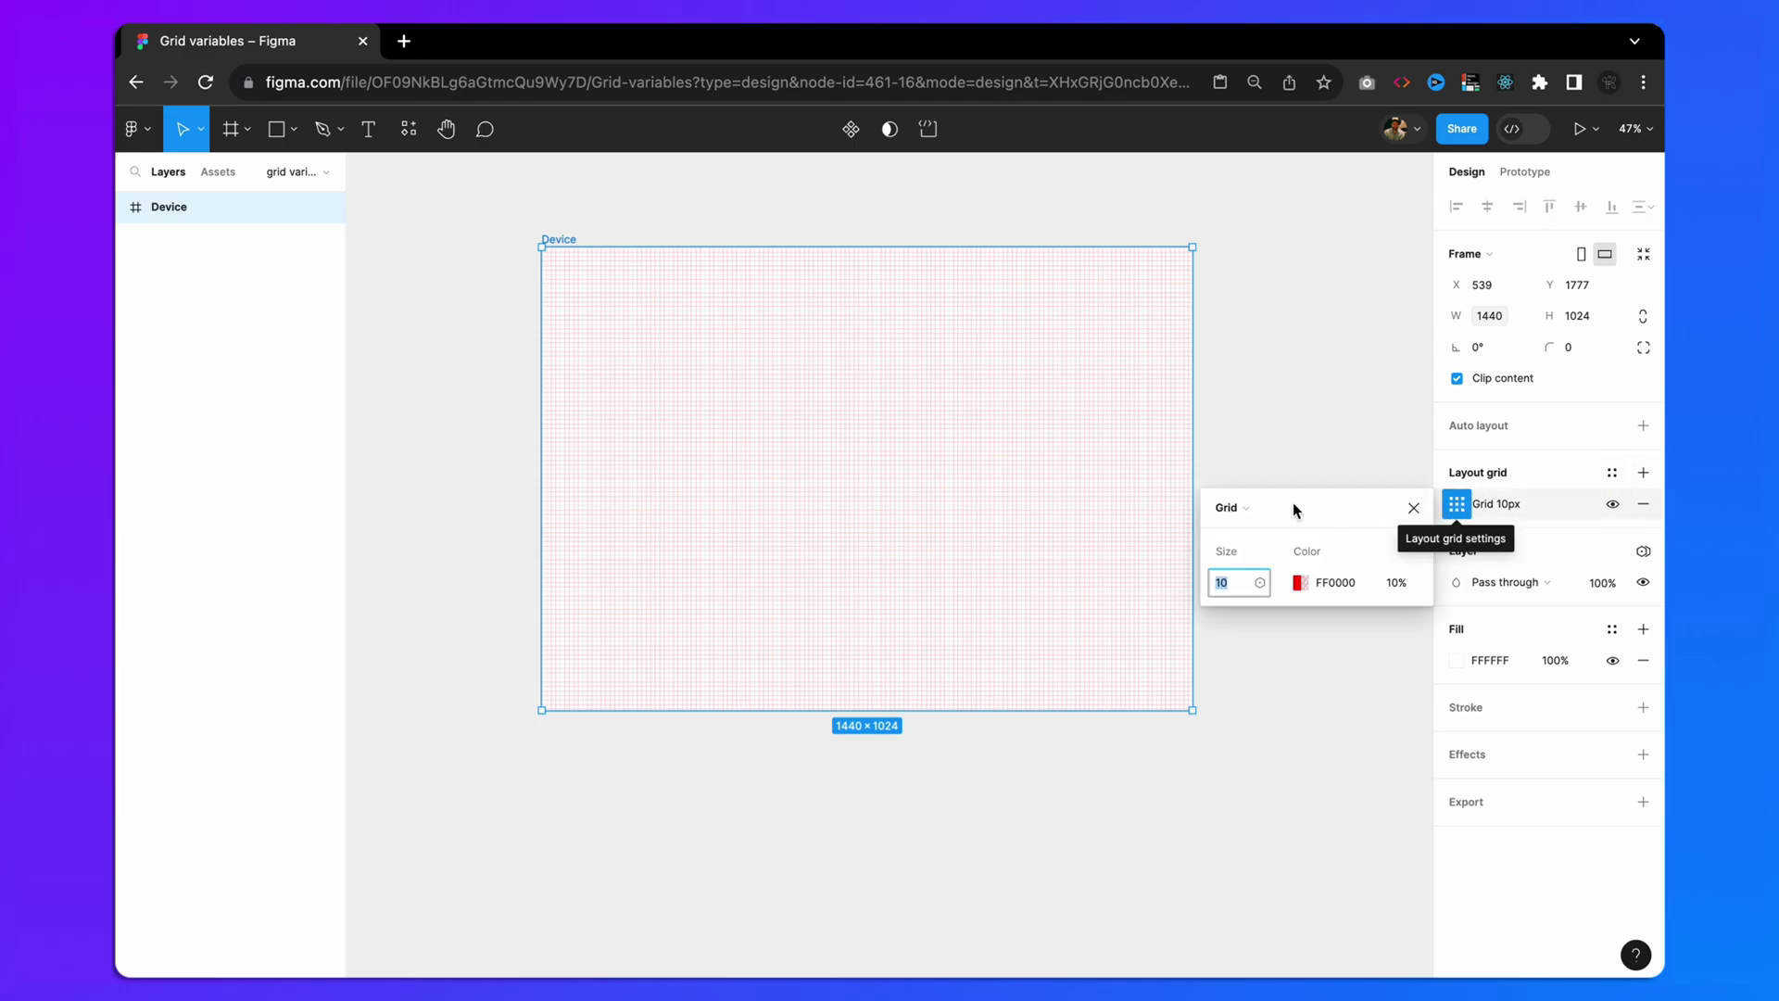
click(1236, 508)
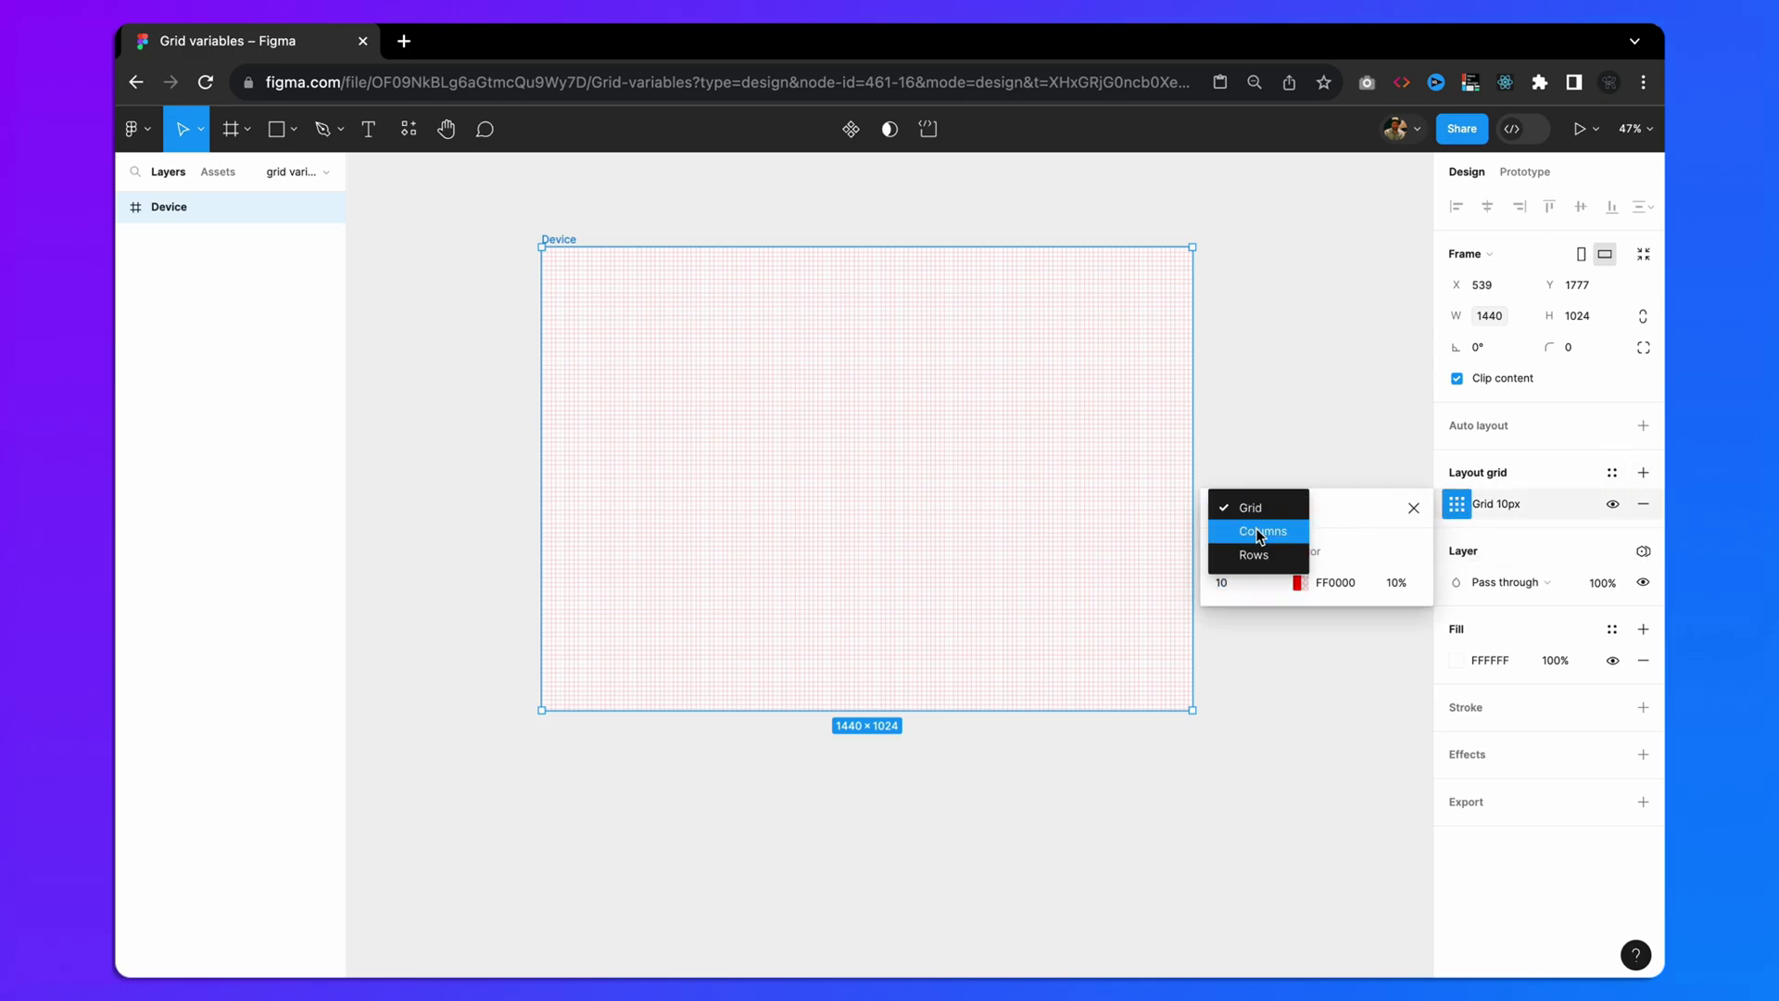
click(1259, 532)
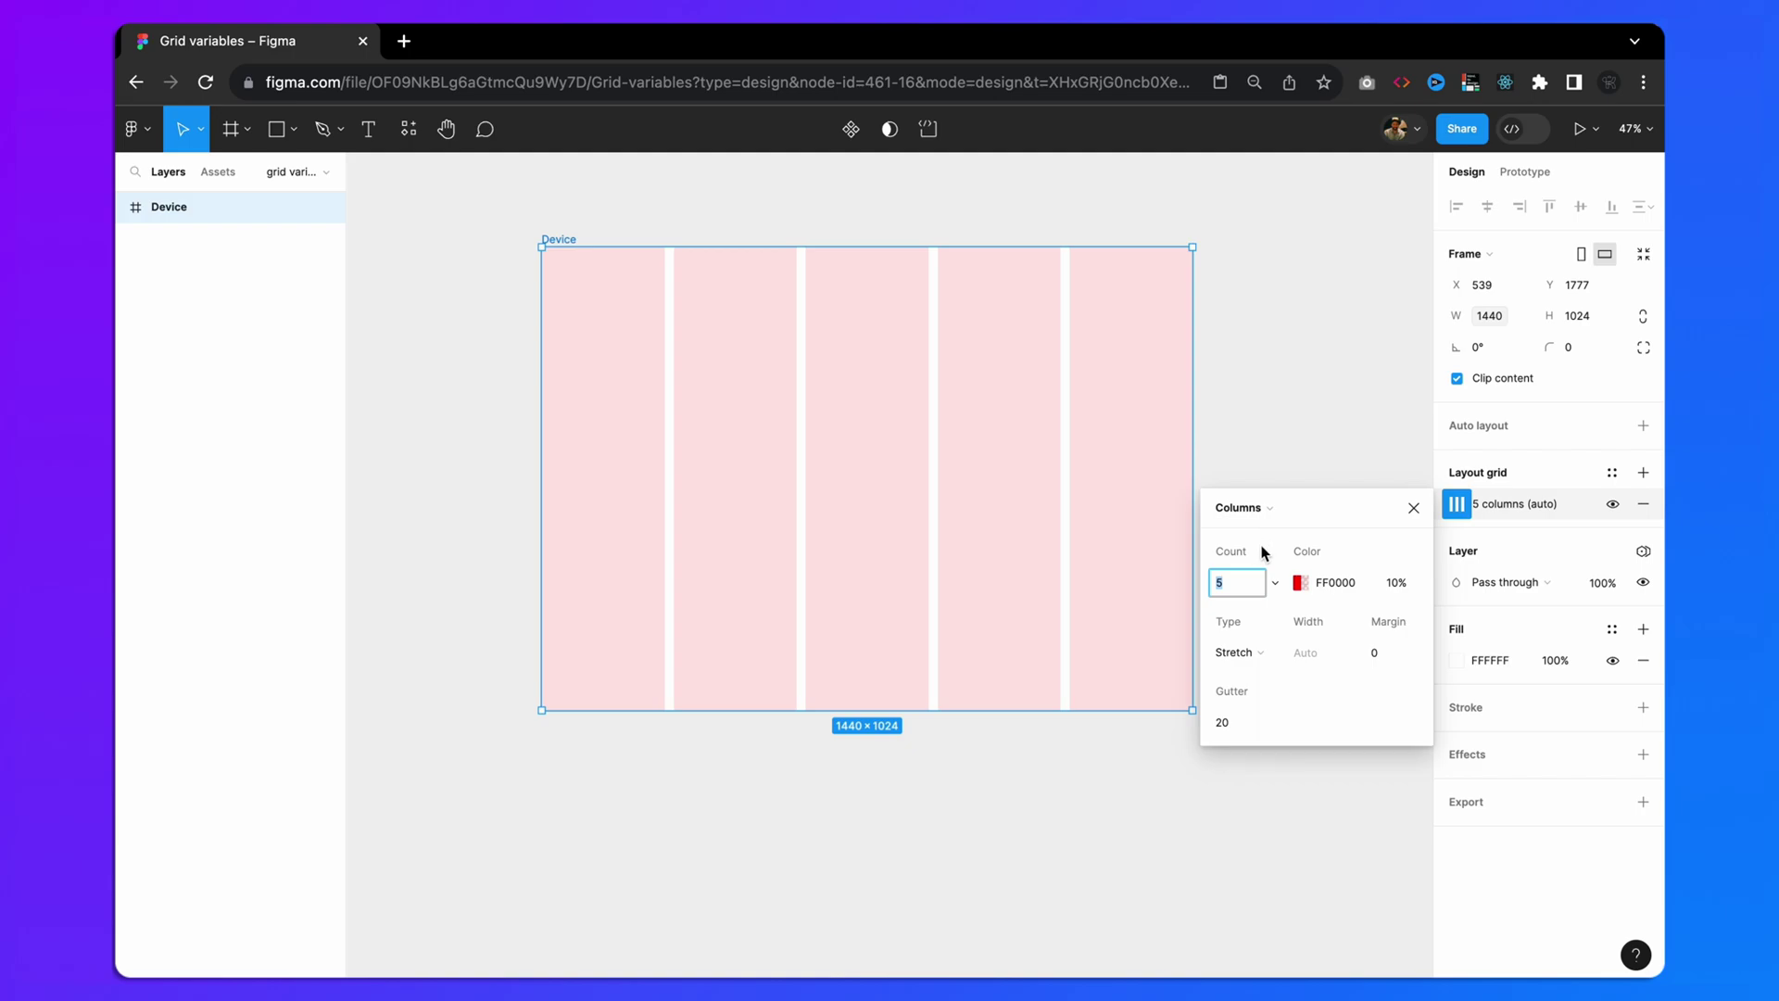
click(1276, 585)
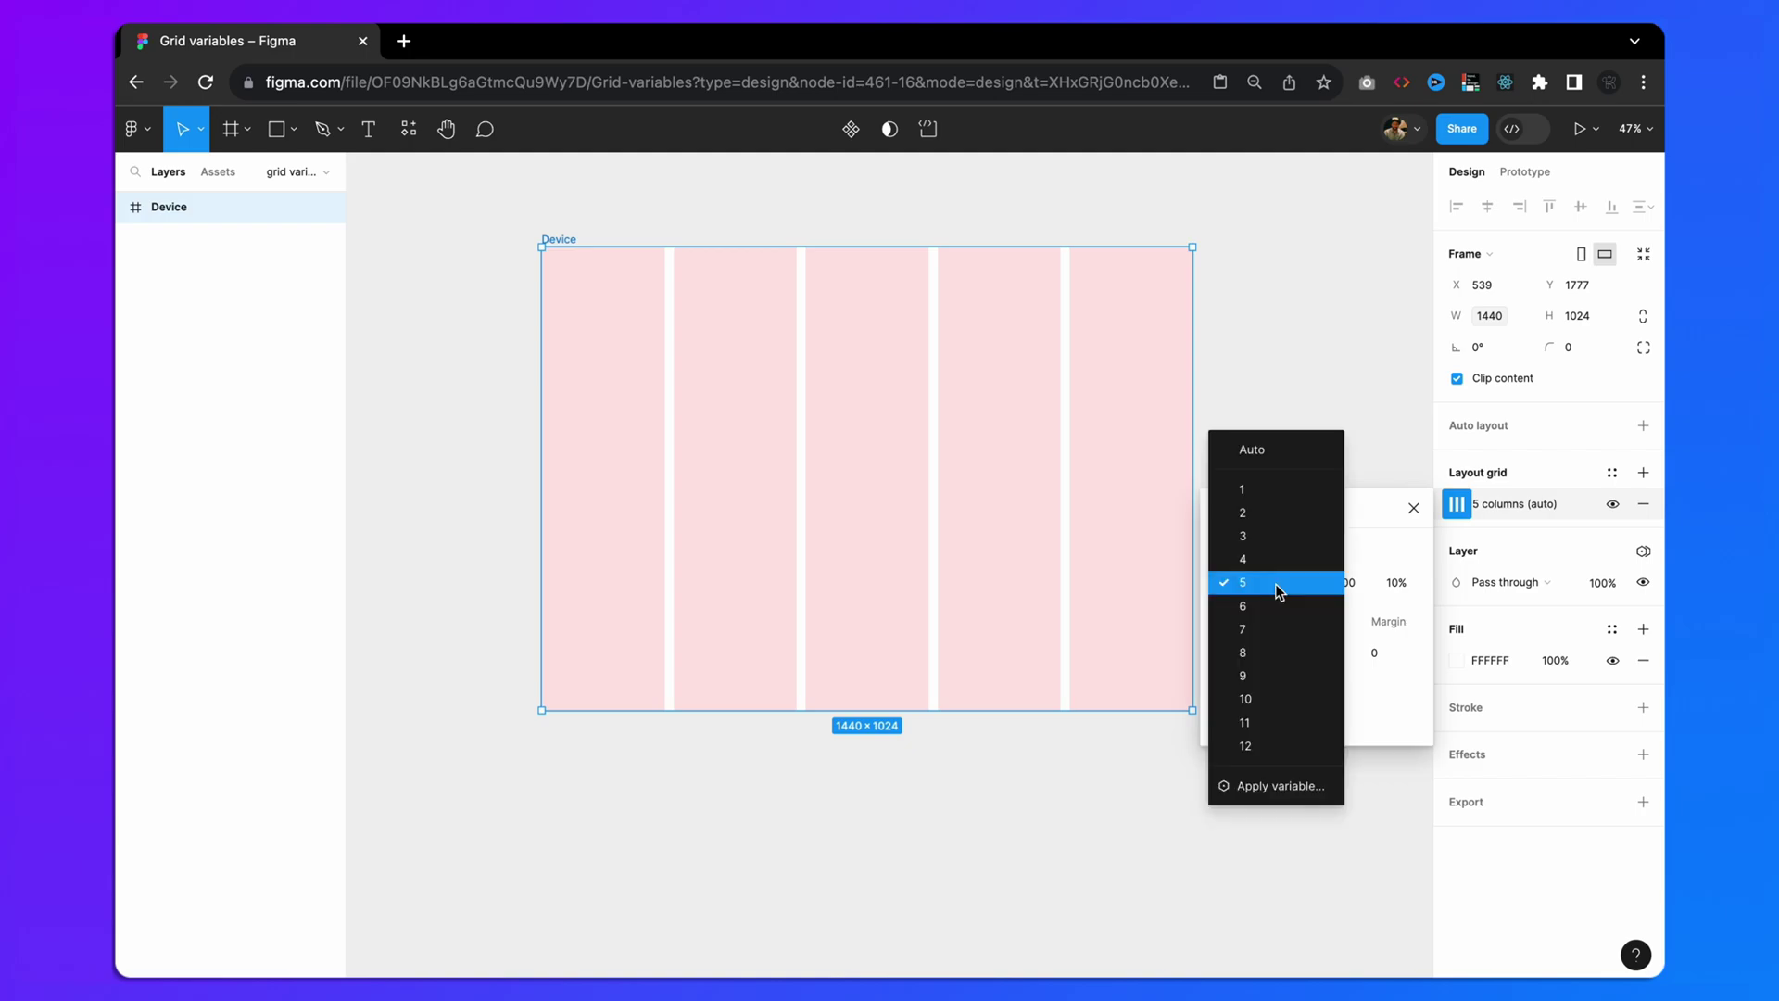
click(1263, 787)
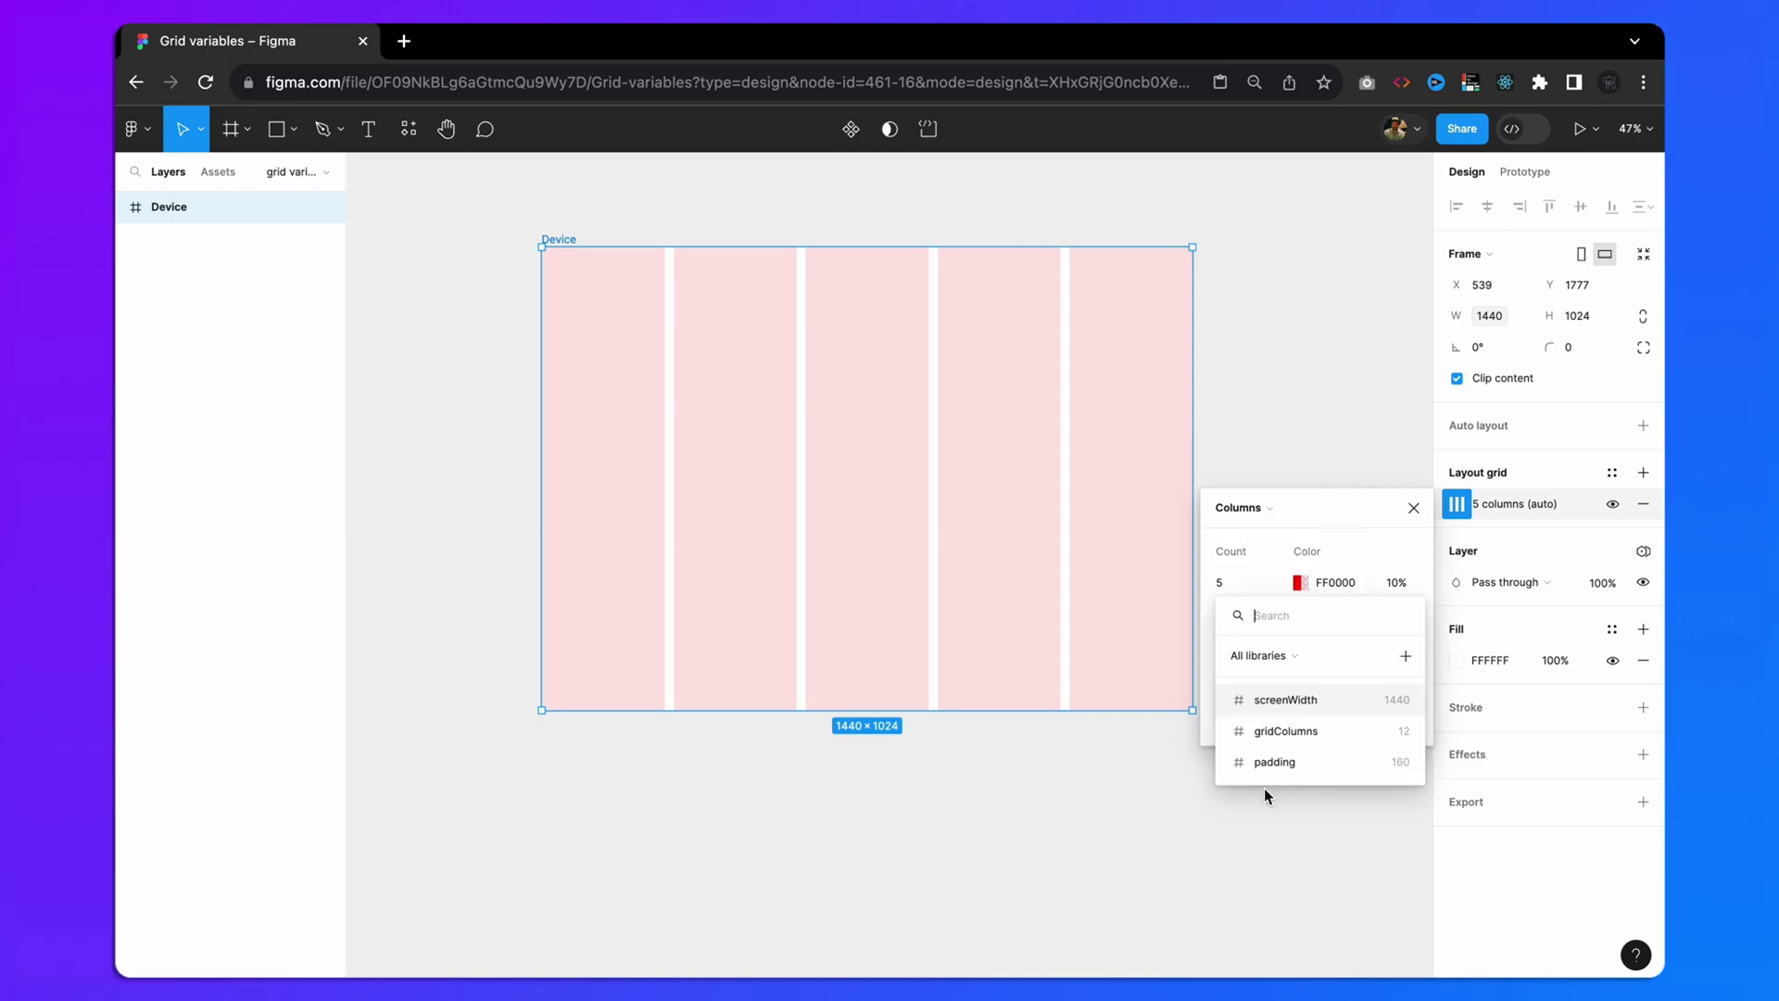
click(1284, 731)
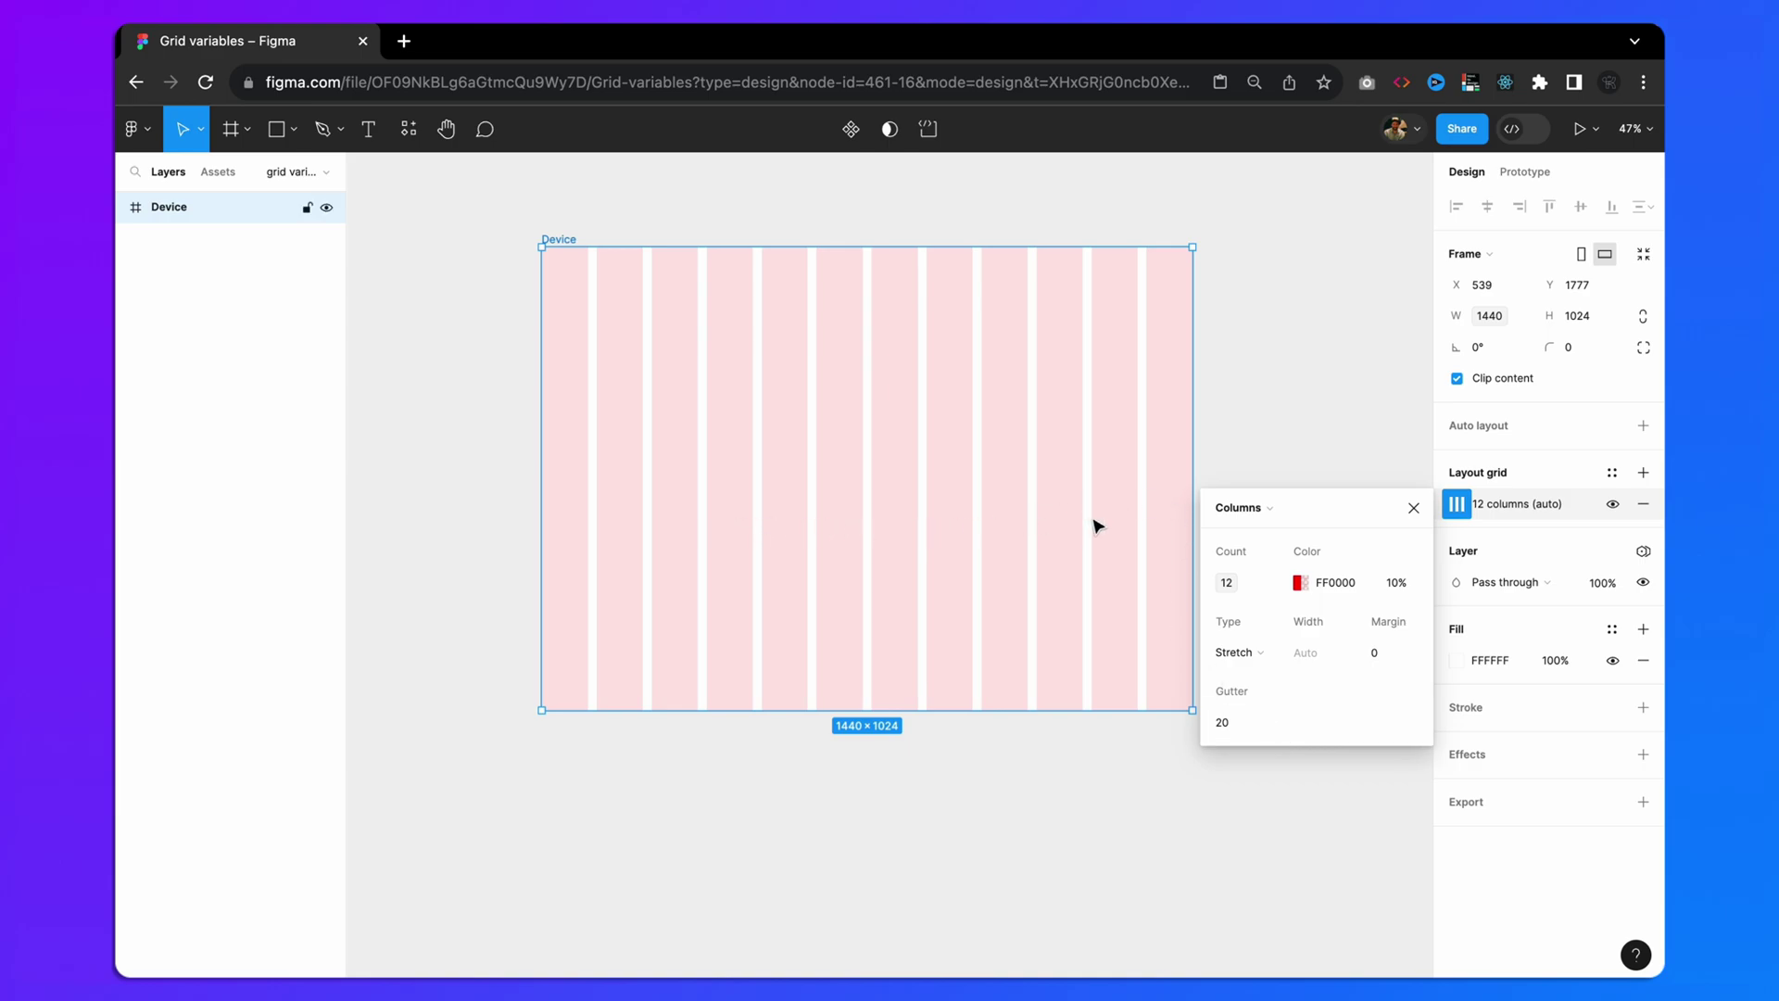
- Bind the column grid's margin to the padding variable (160) and close grid settings
mouse_move(1393, 652)
click(1415, 653)
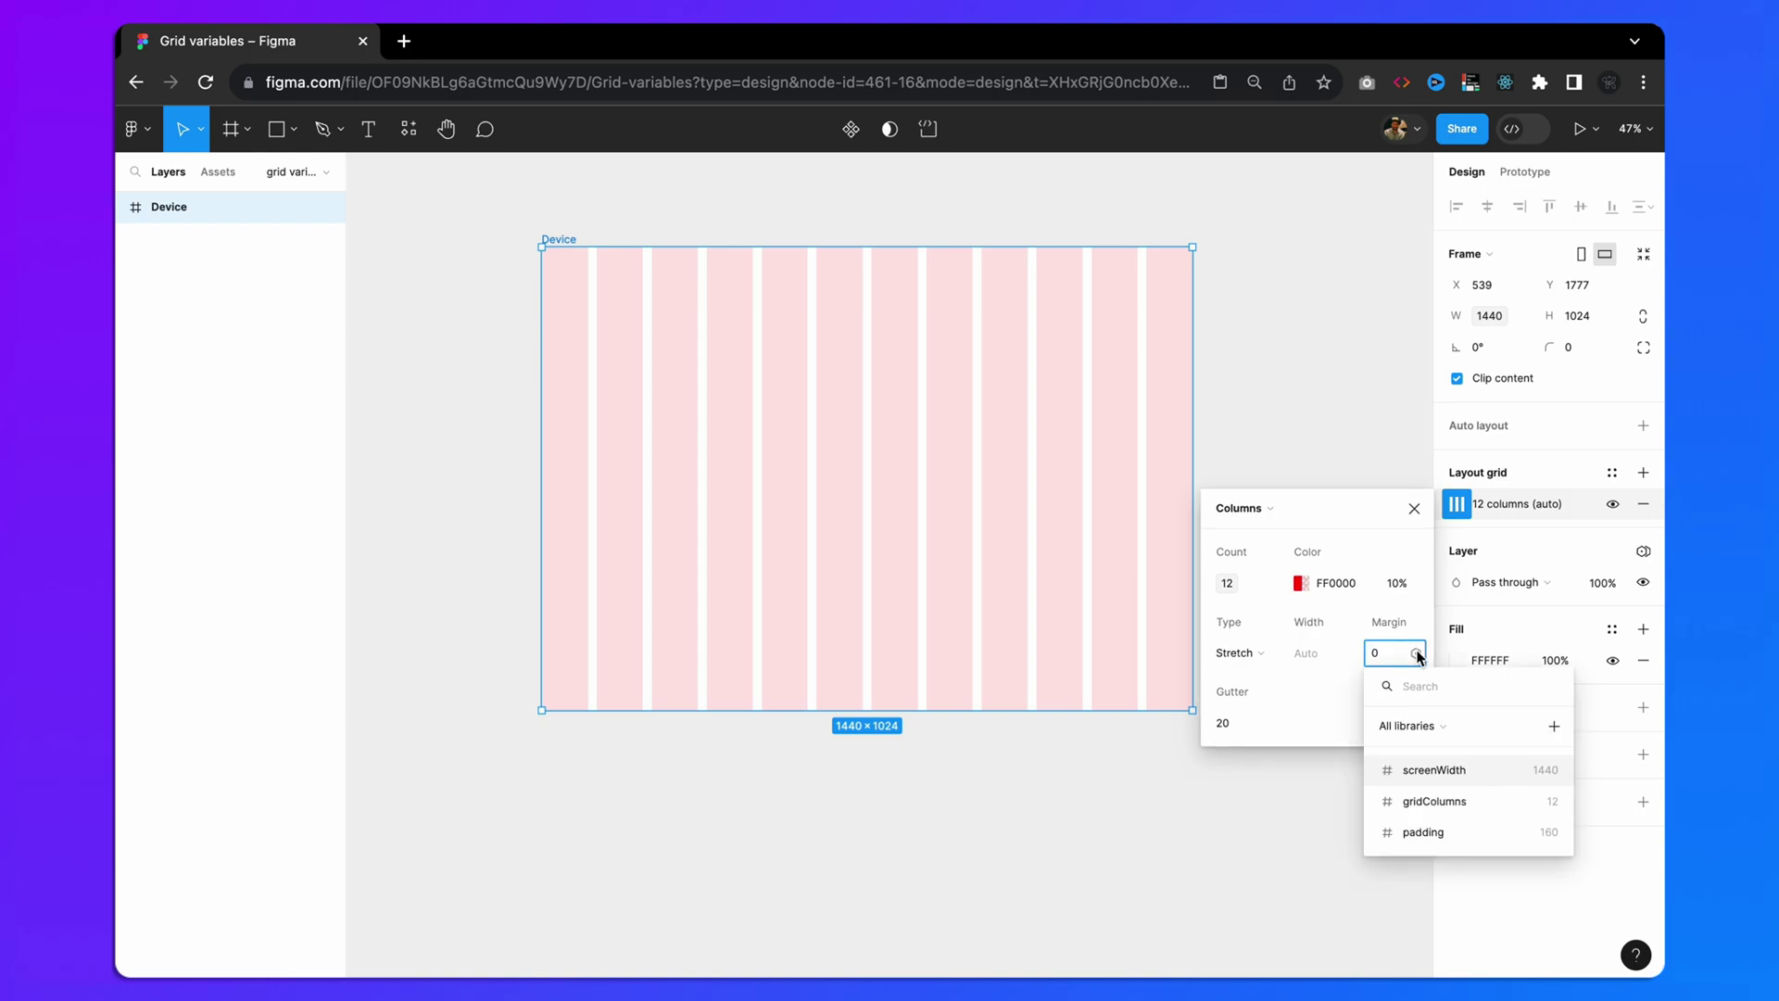
click(1433, 831)
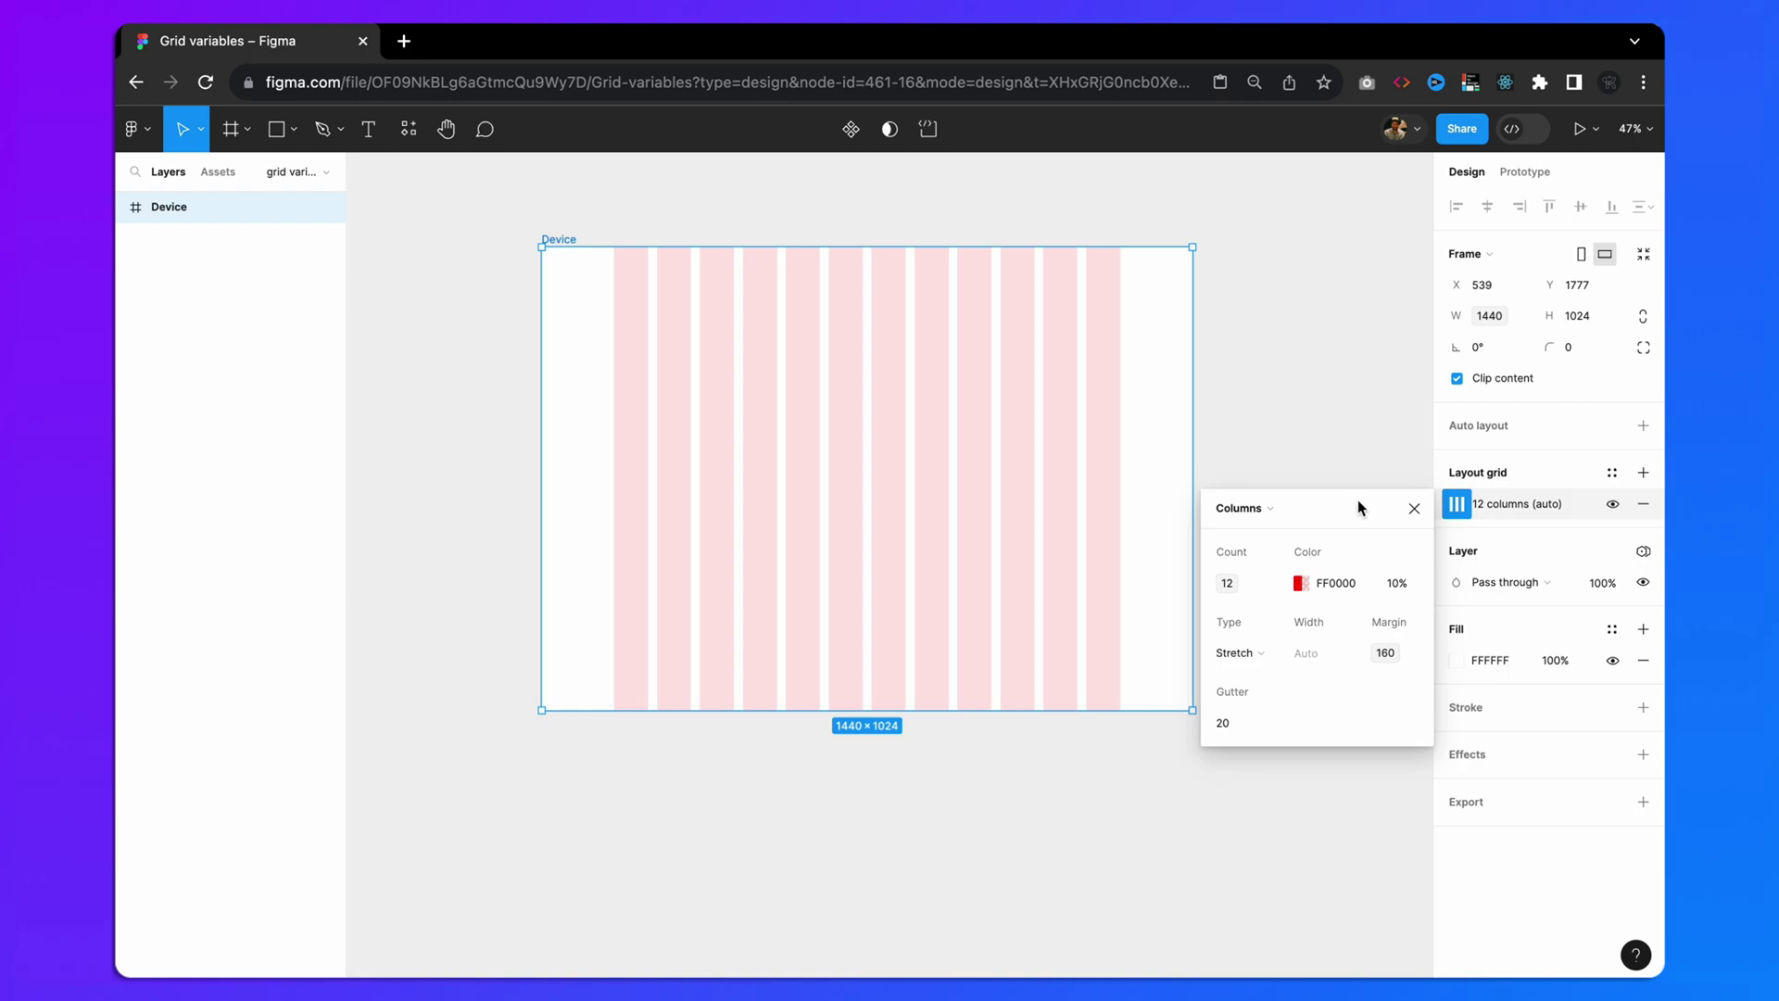
click(1414, 508)
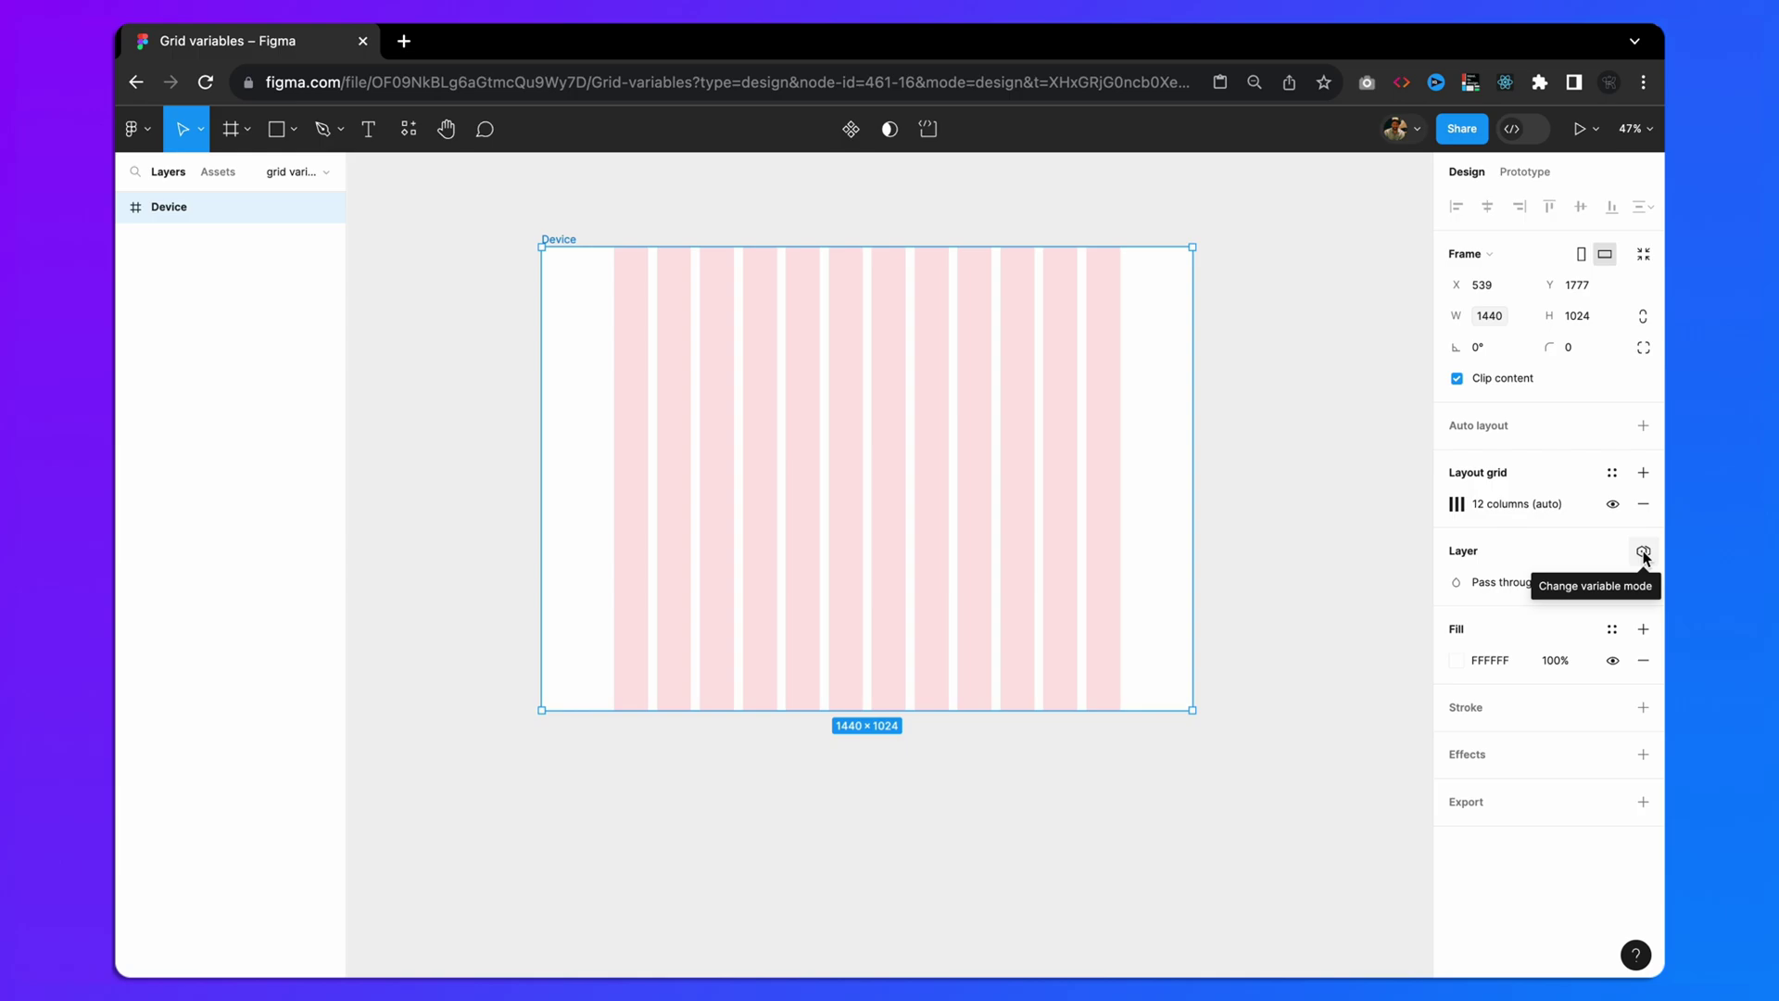
- Switch Device to Tablet mode, shrinking it to 760×1024 with 8 columns
click(1643, 553)
mouse_move(1543, 614)
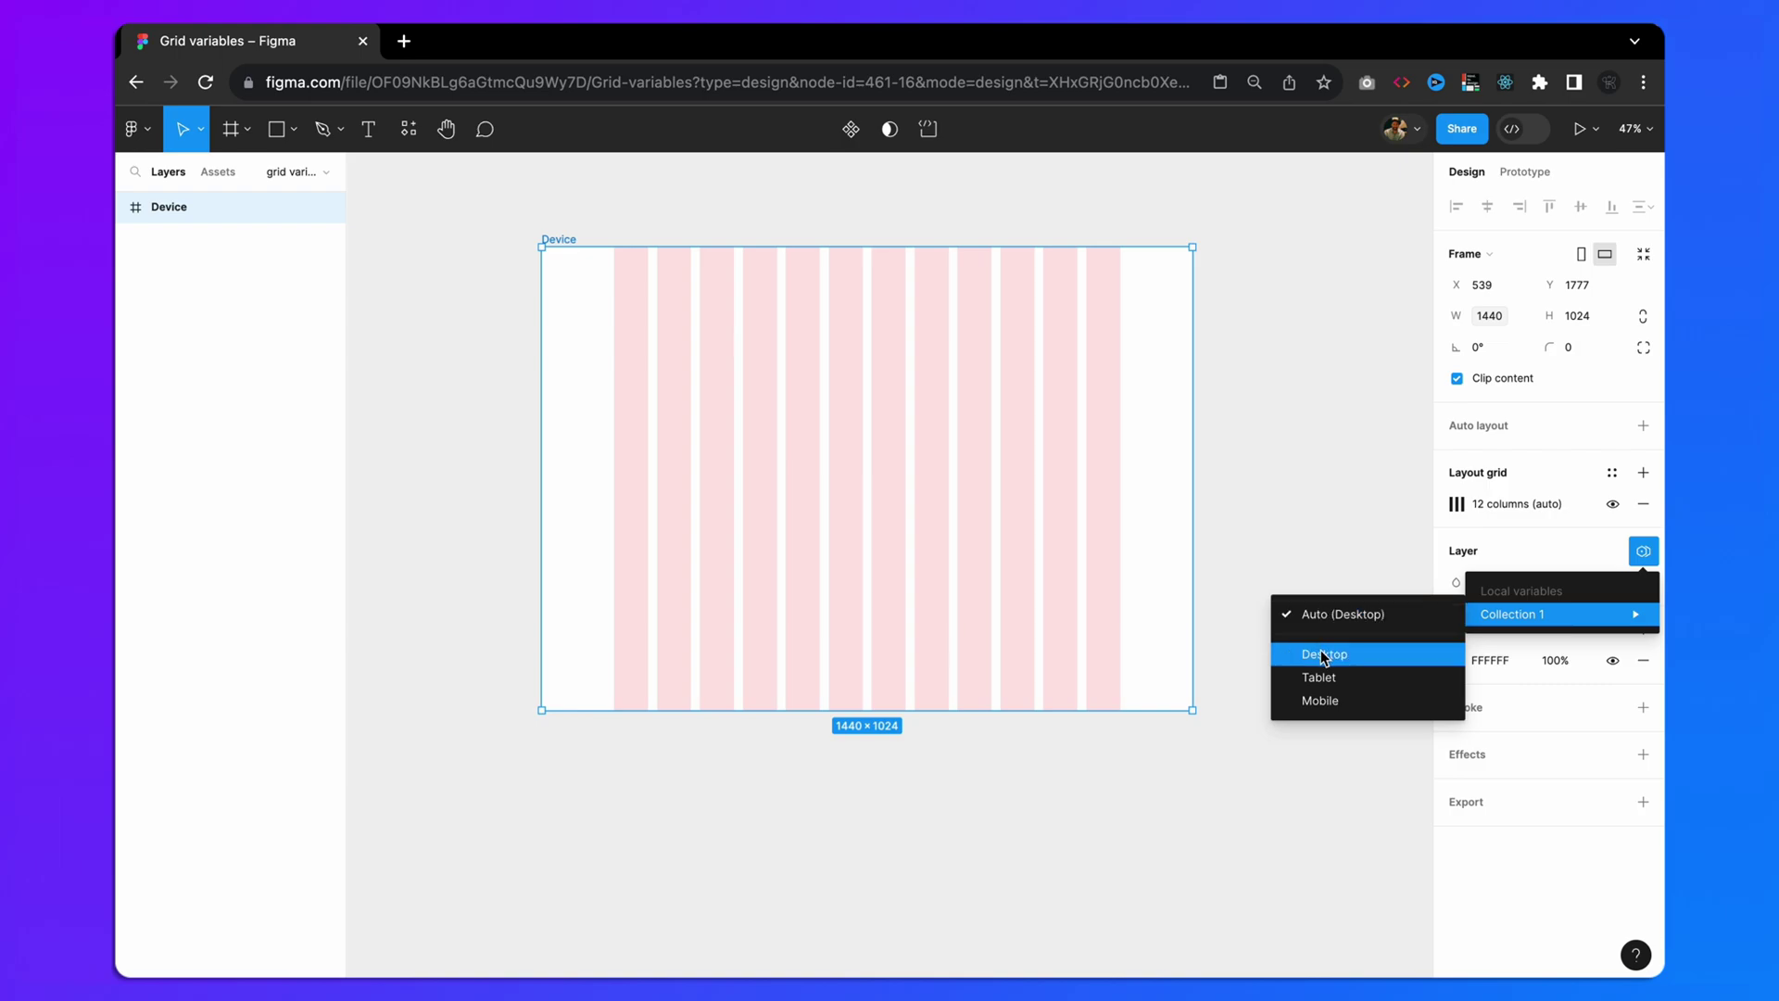
click(1322, 687)
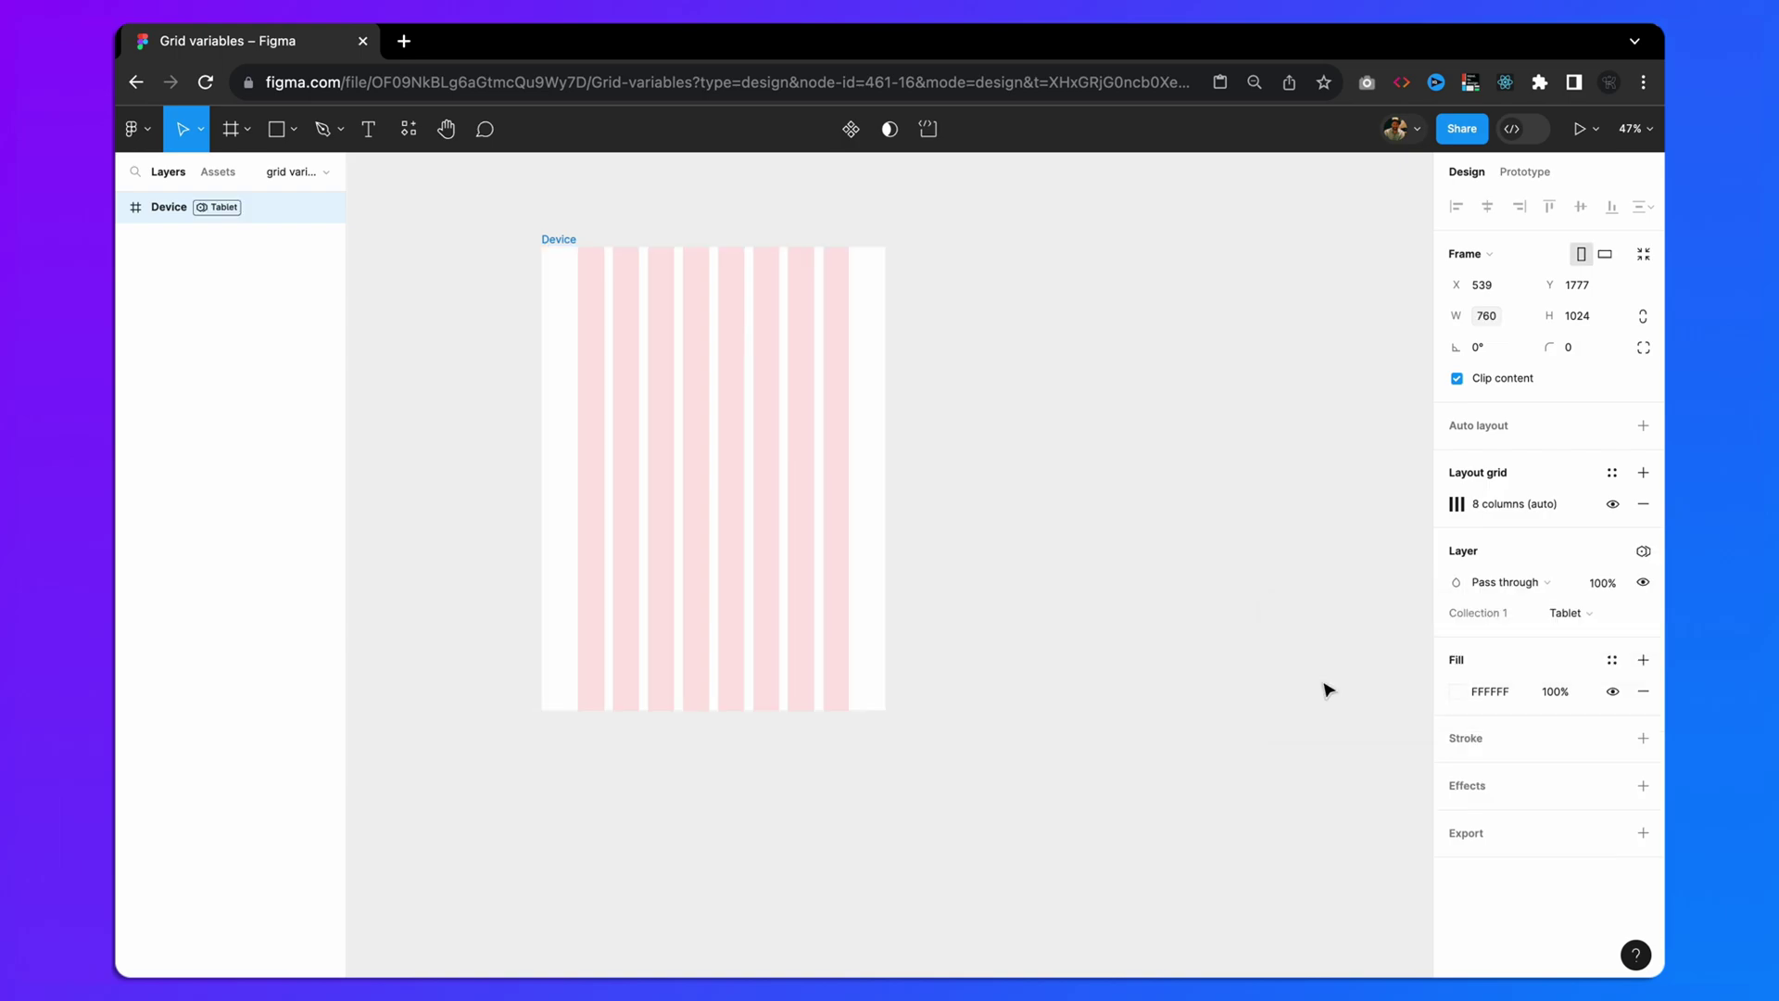
scroll(897, 417, left, 3)
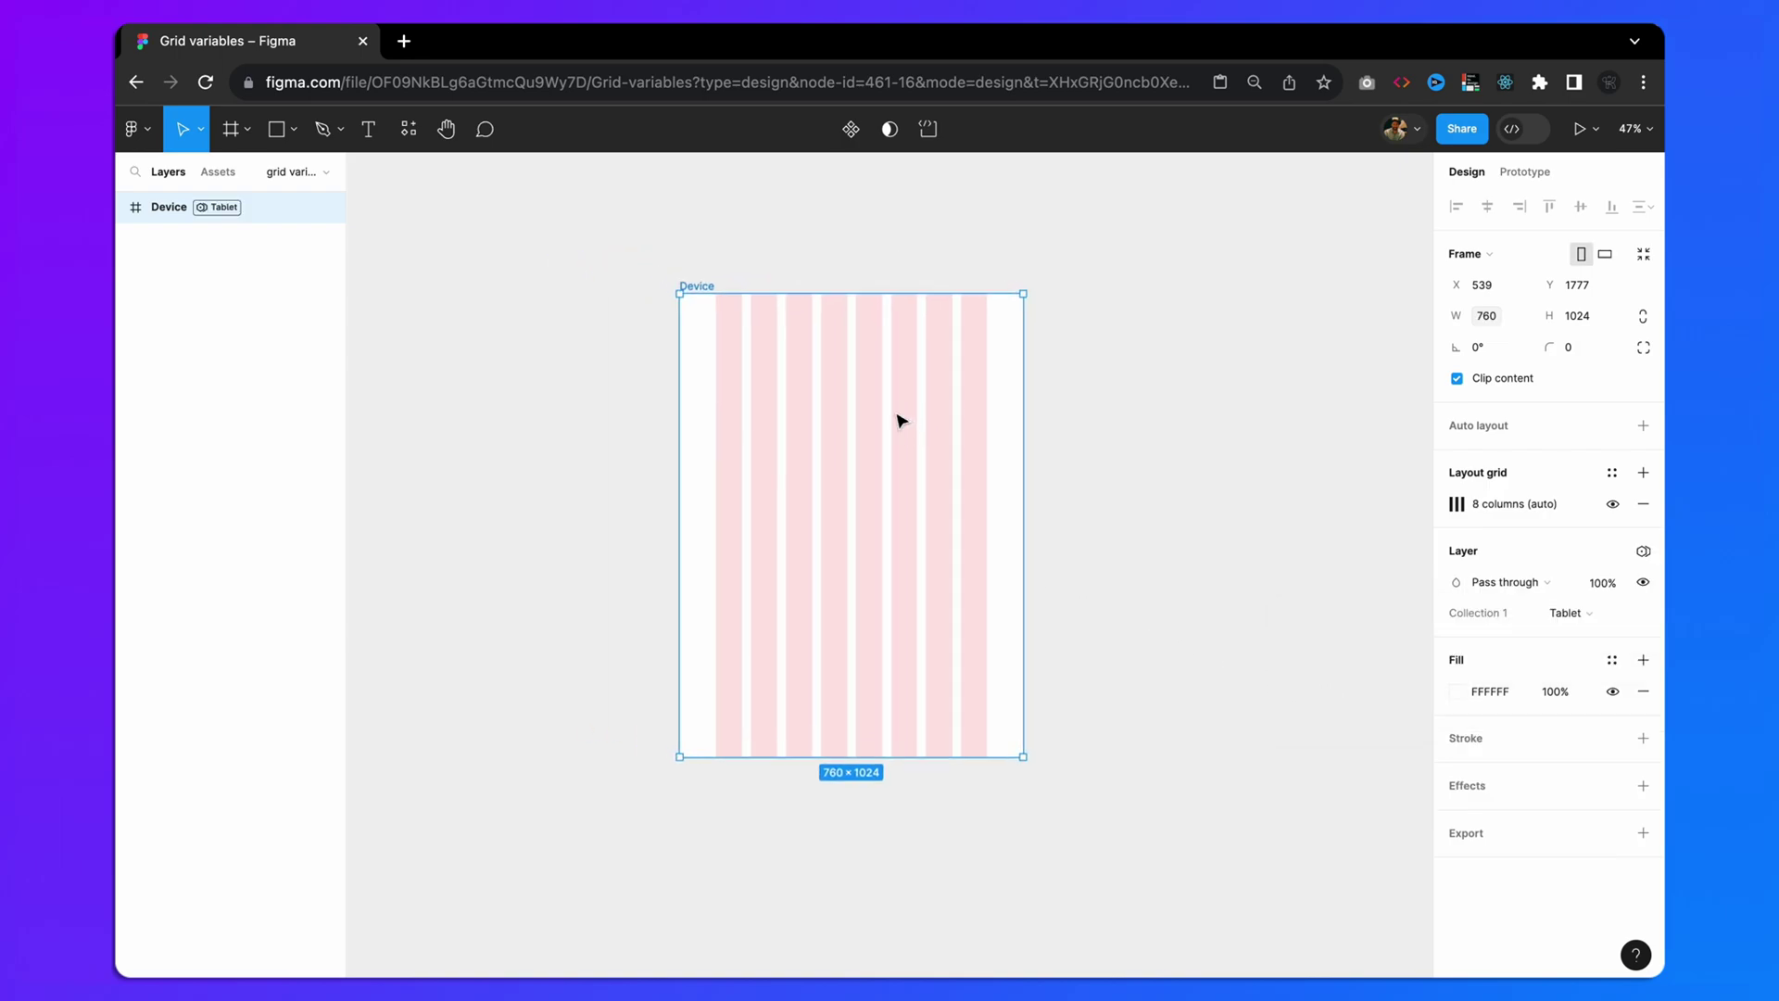
ctrl+scroll(896, 416, up, 5)
ctrl+scroll(897, 421, up, 1)
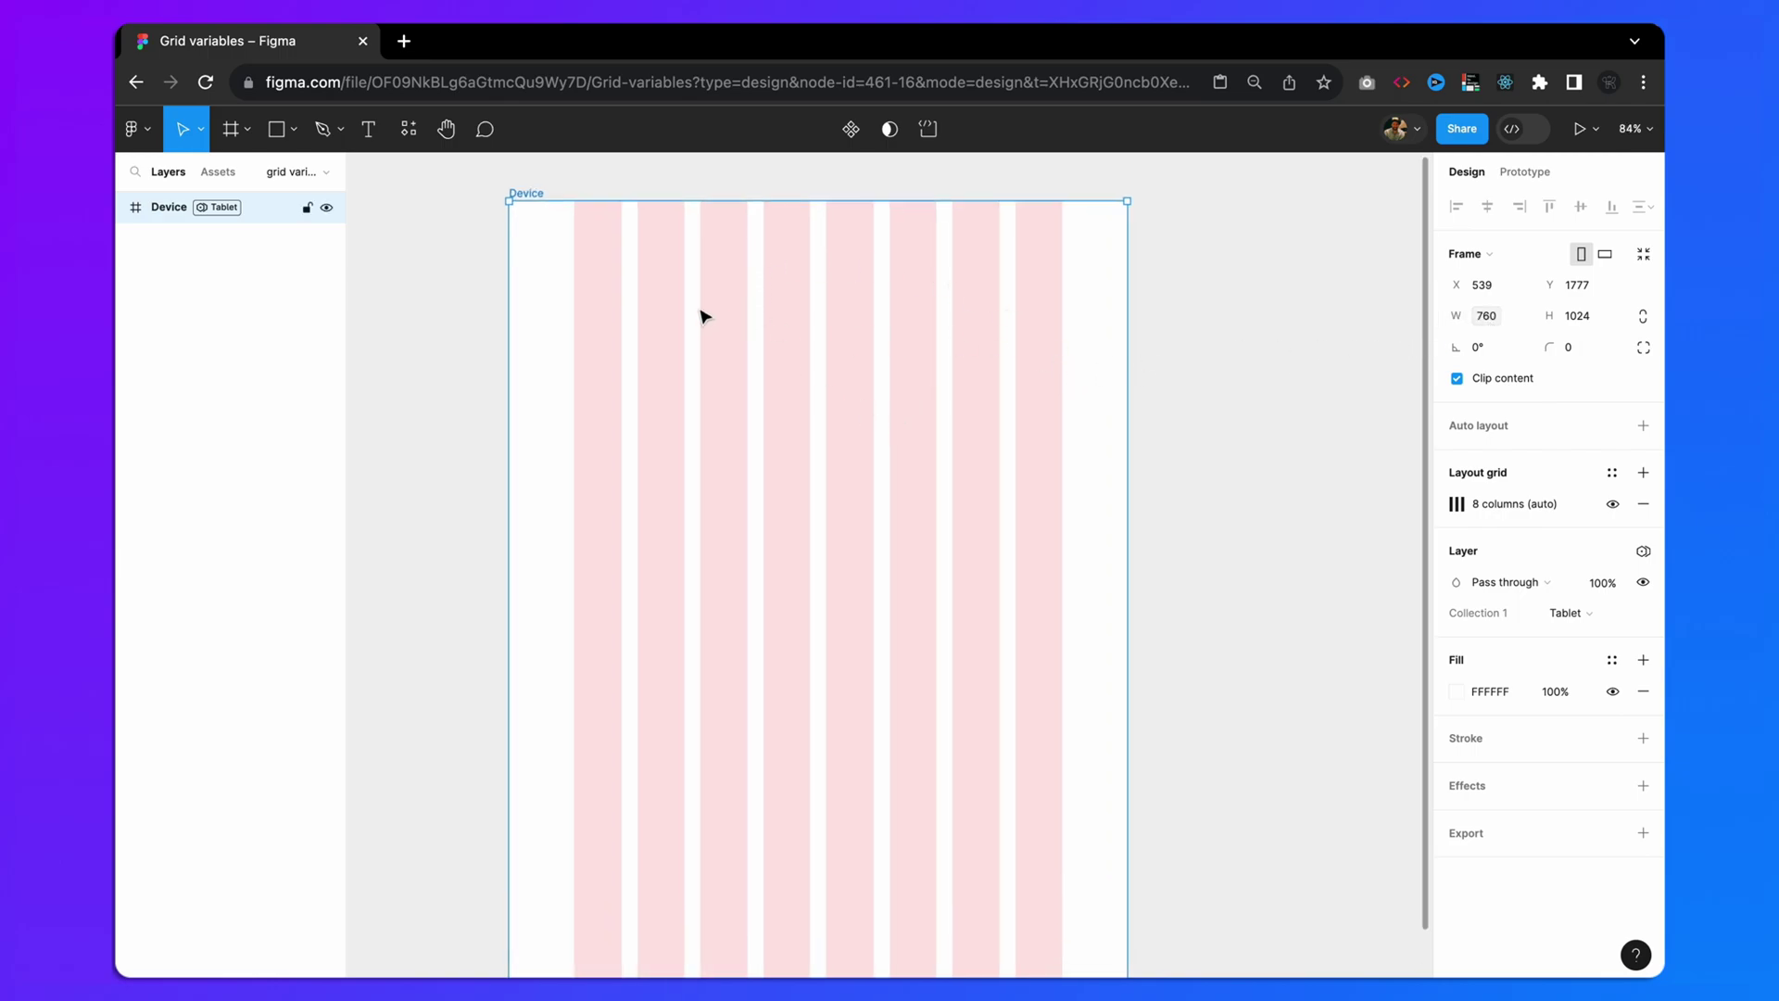
ctrl+scroll(818, 333, down, 2)
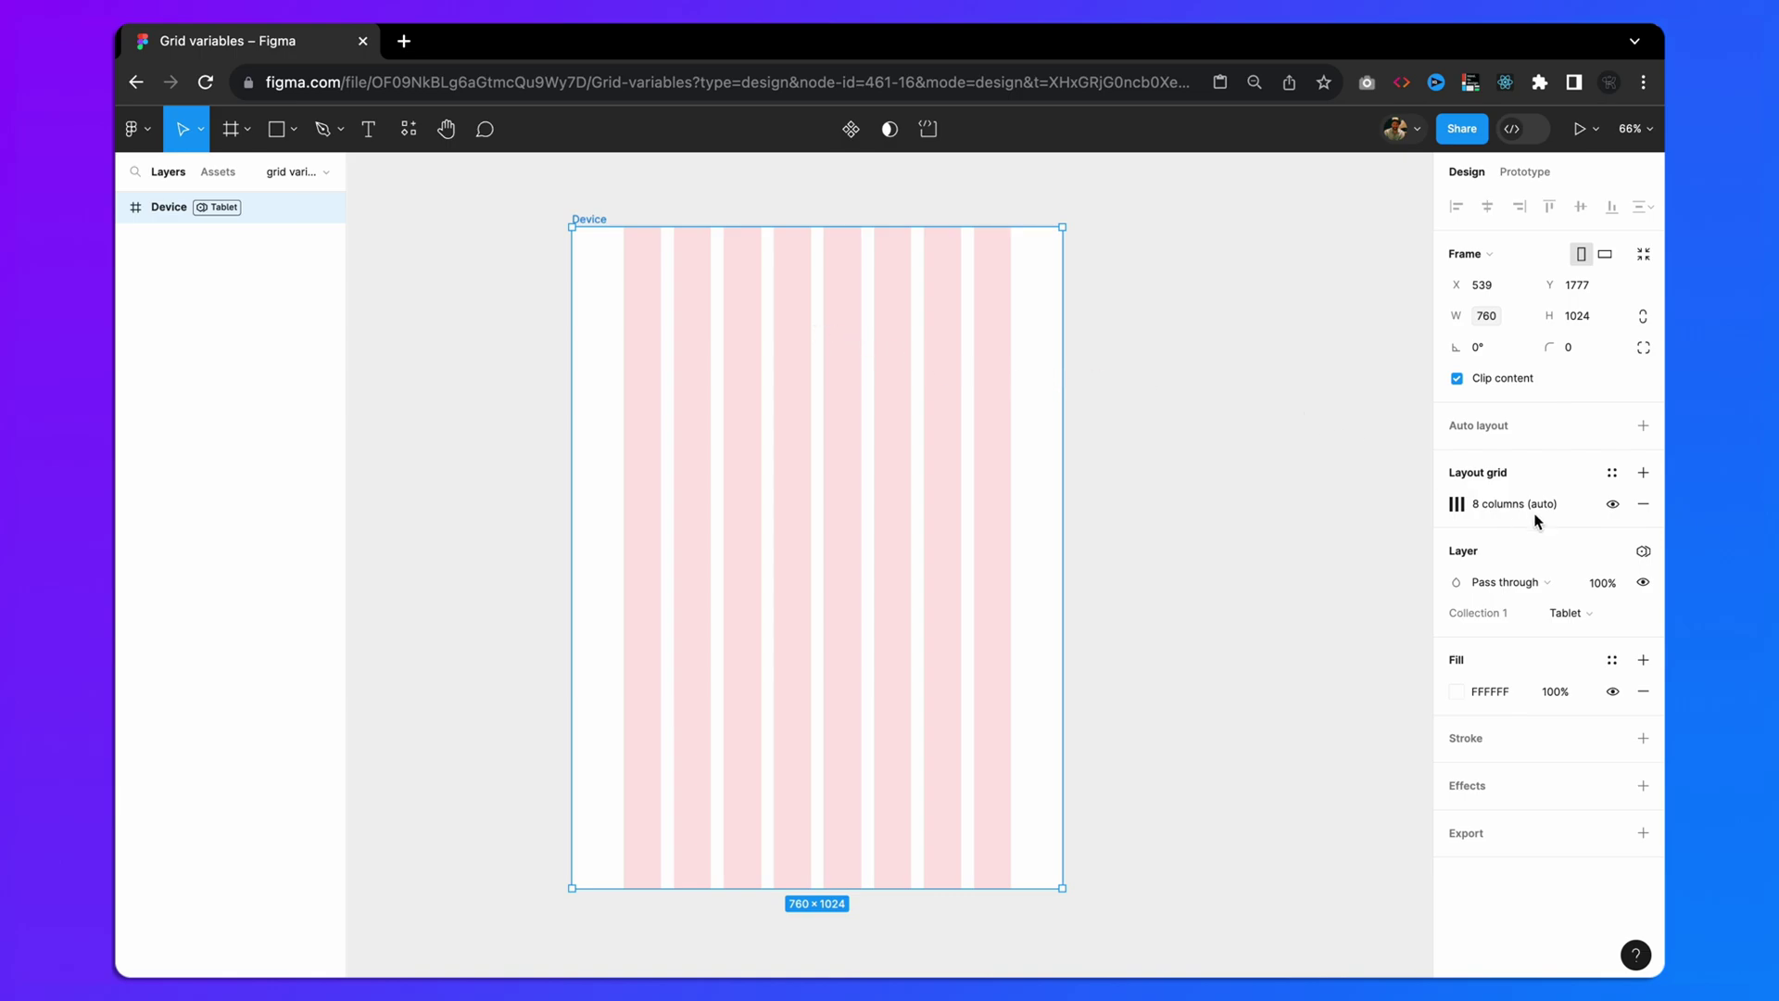
- Preview the Device frame in Mobile mode
click(1643, 552)
mouse_move(1522, 614)
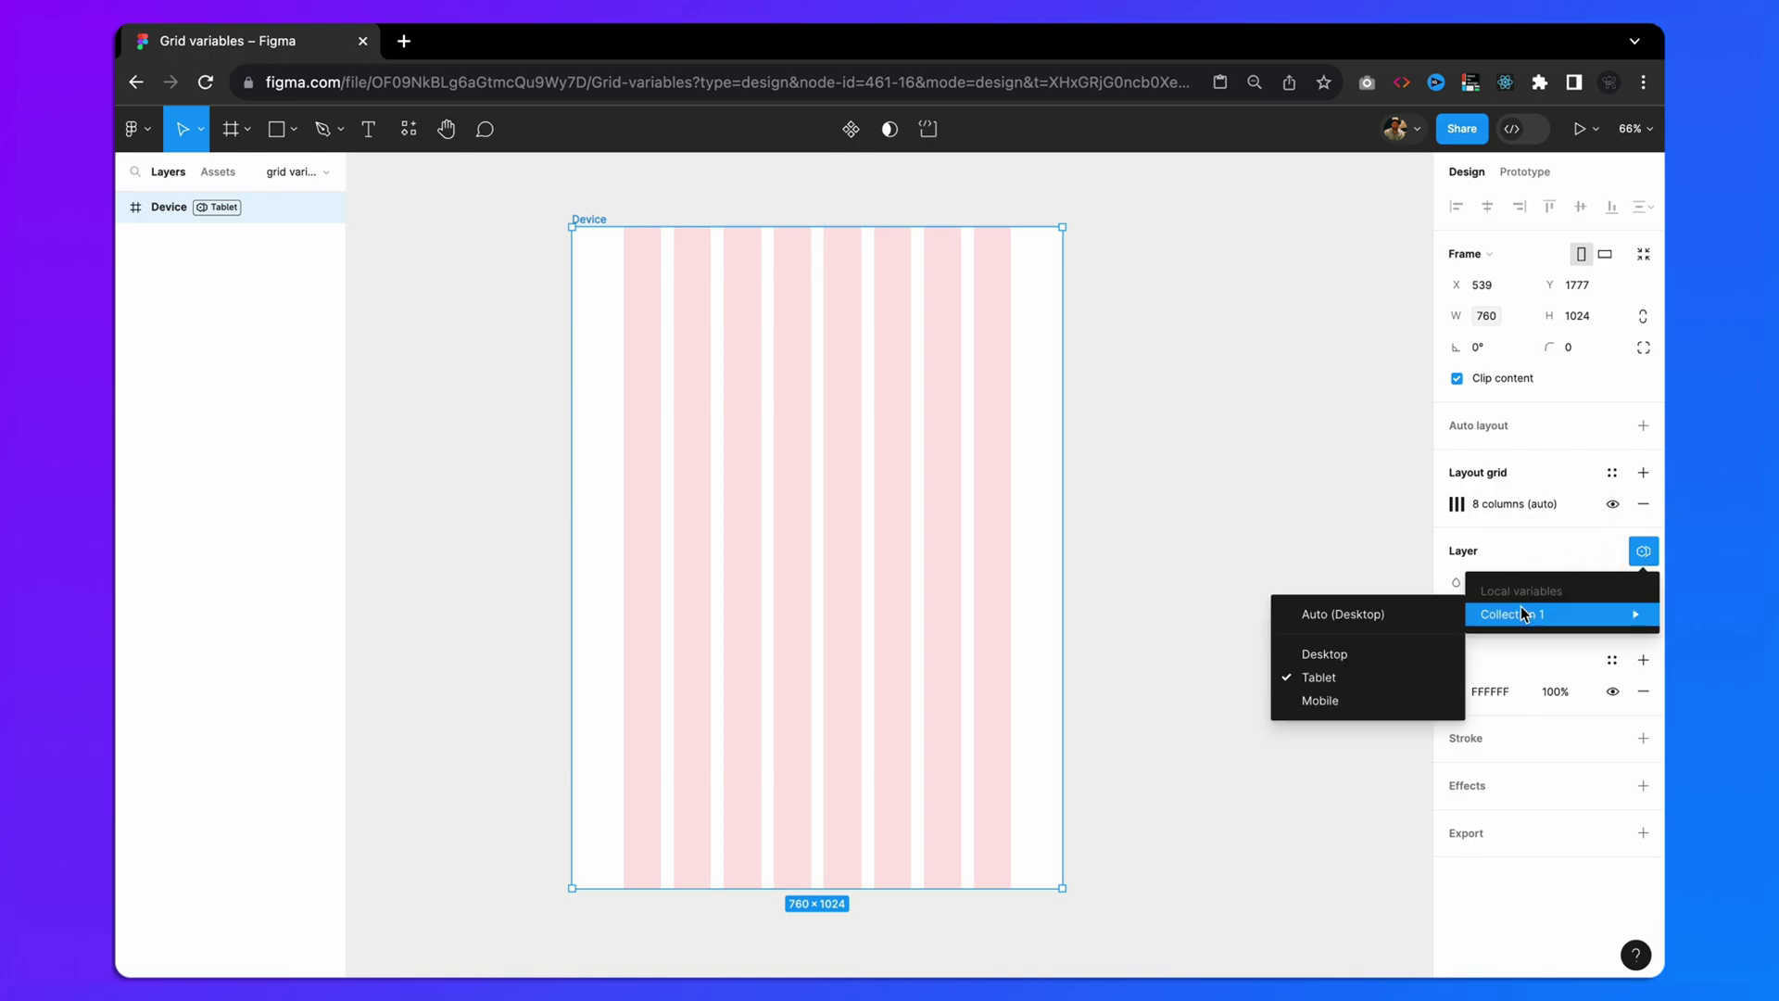
click(1325, 700)
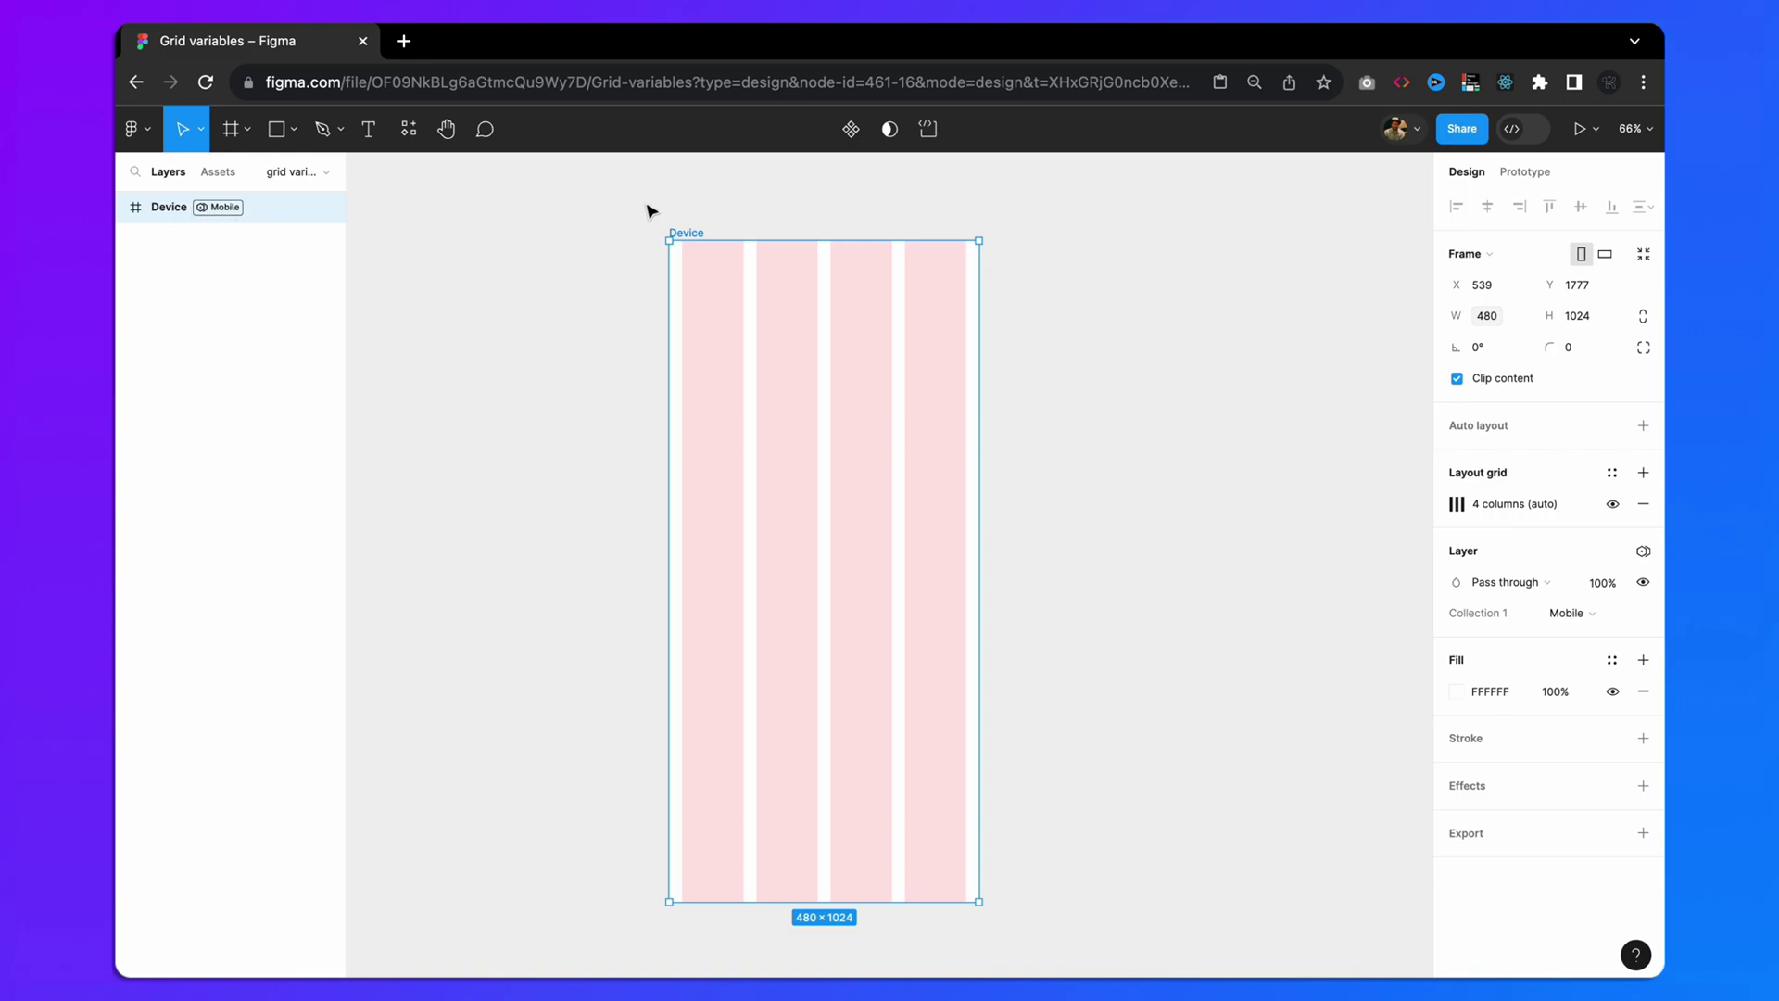
ctrl+scroll(648, 211, down, 5)
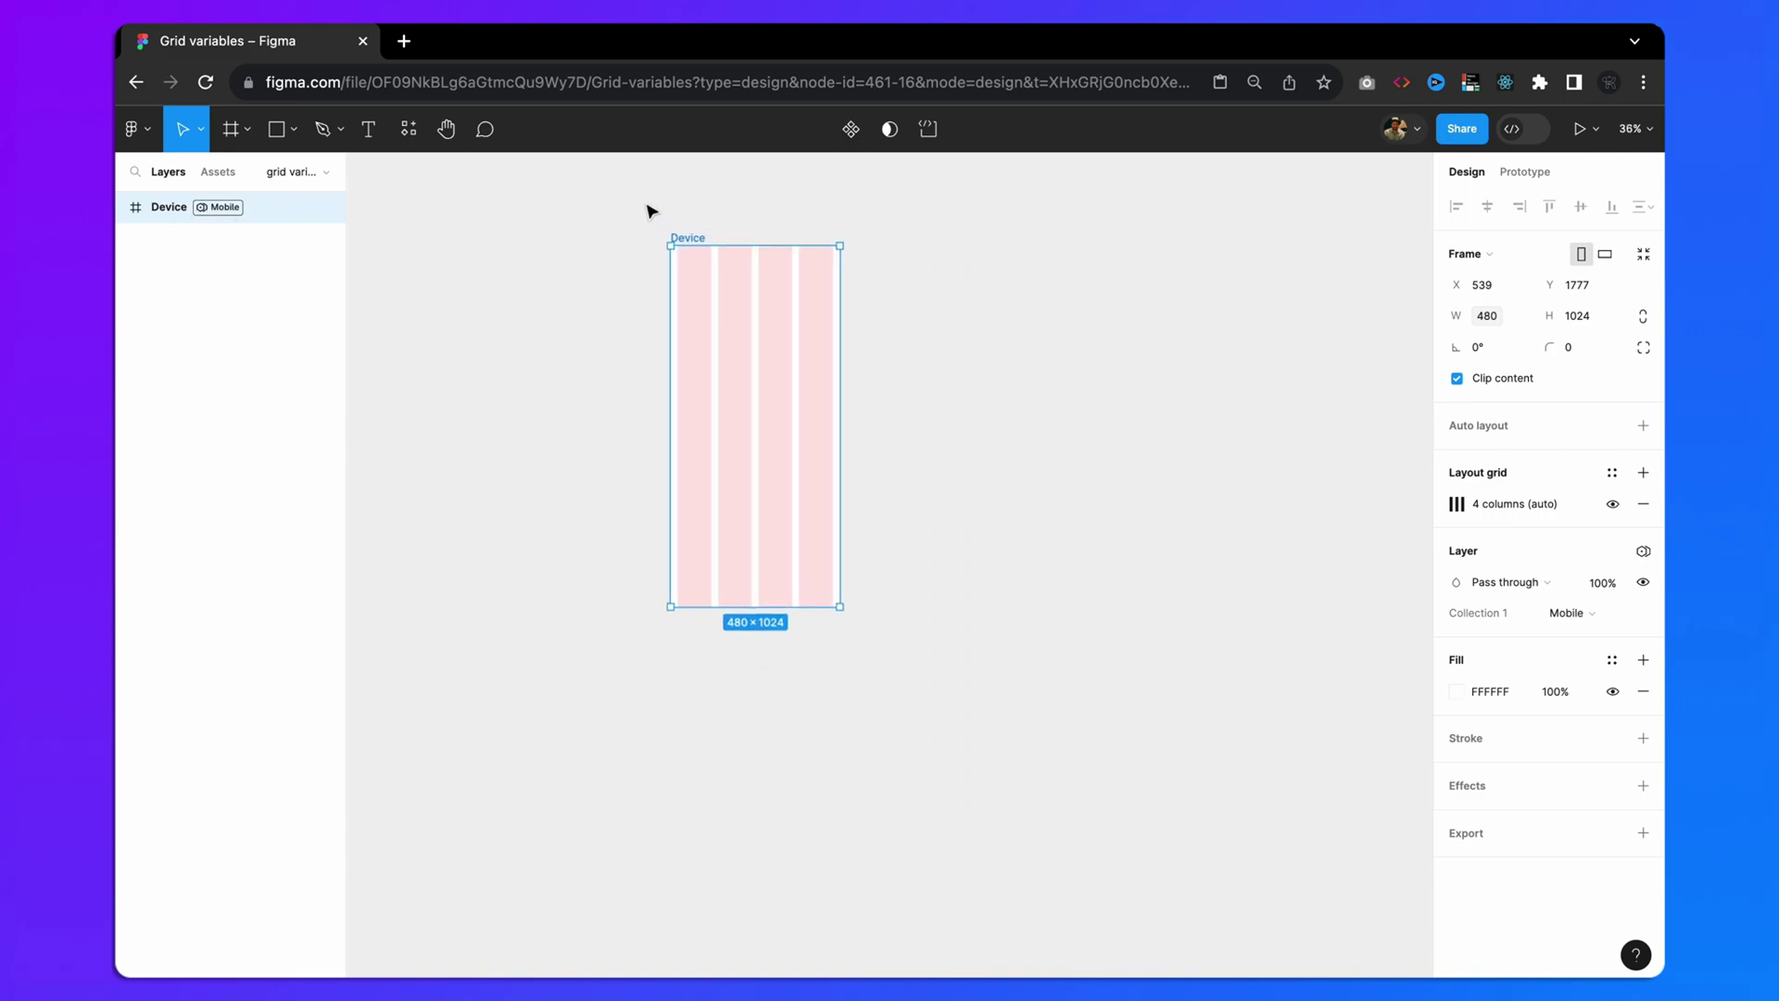
scroll(648, 211, up, 2)
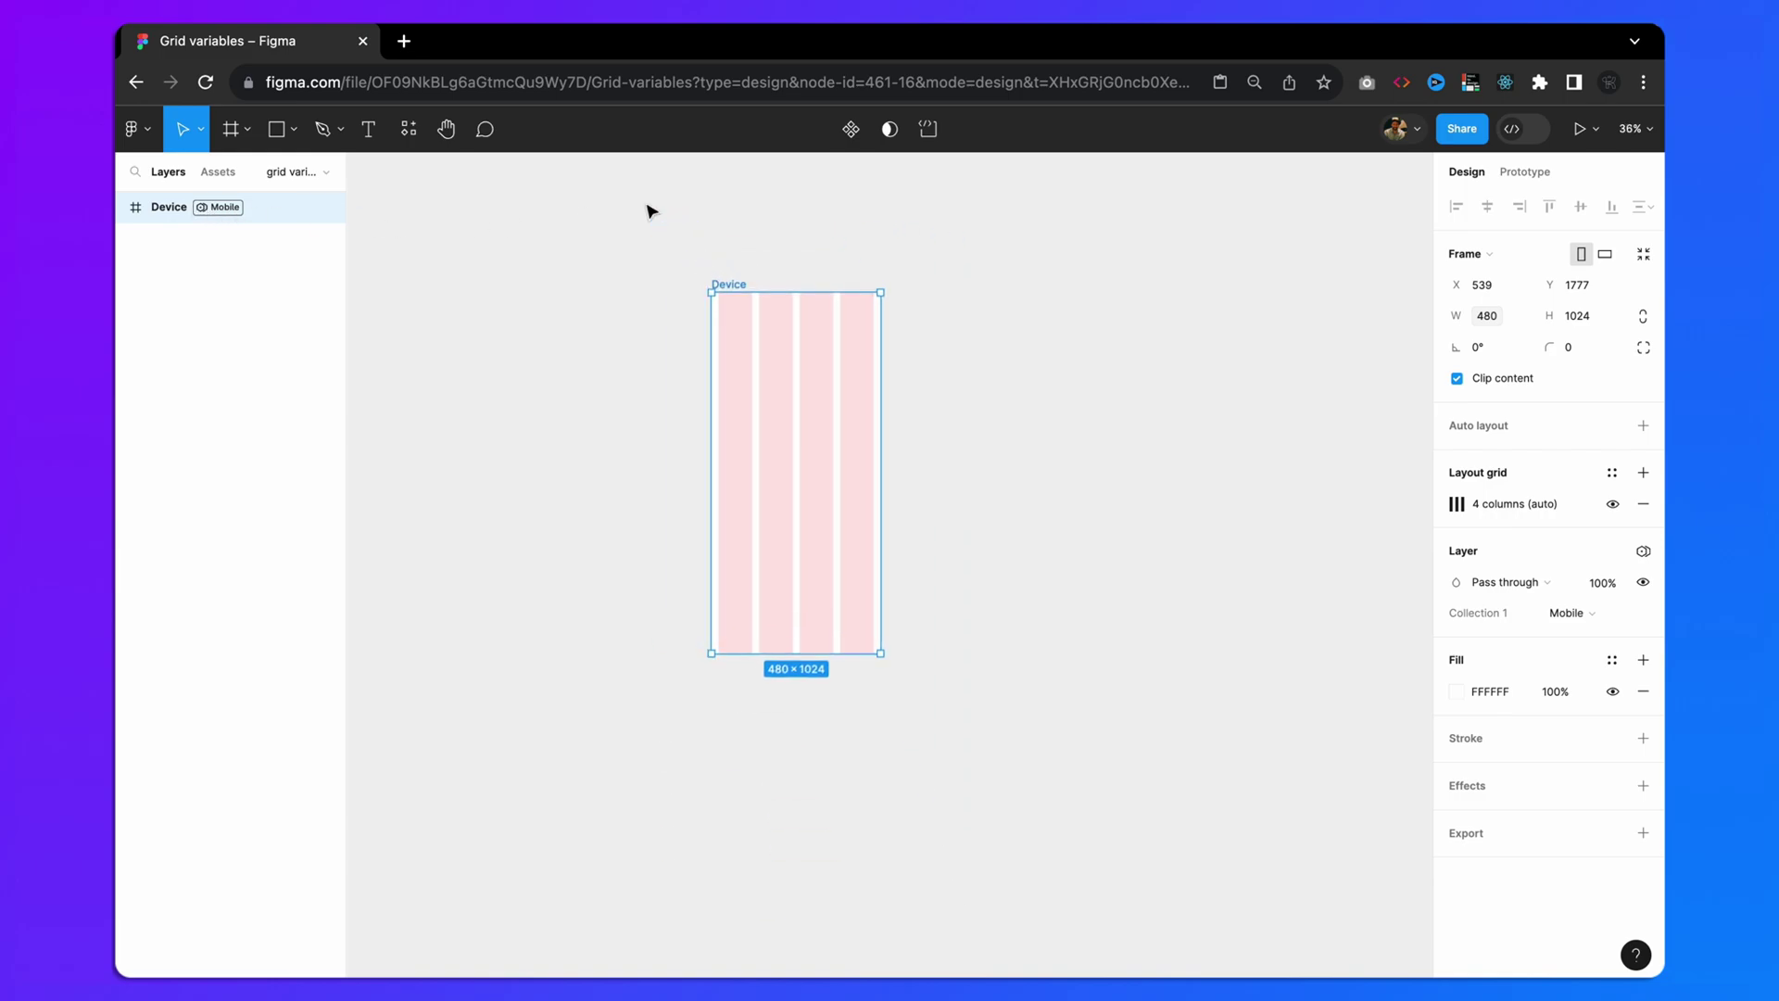
- Return Device to Desktop mode (1440, 12 columns) and deselect it
click(1643, 550)
mouse_move(1543, 614)
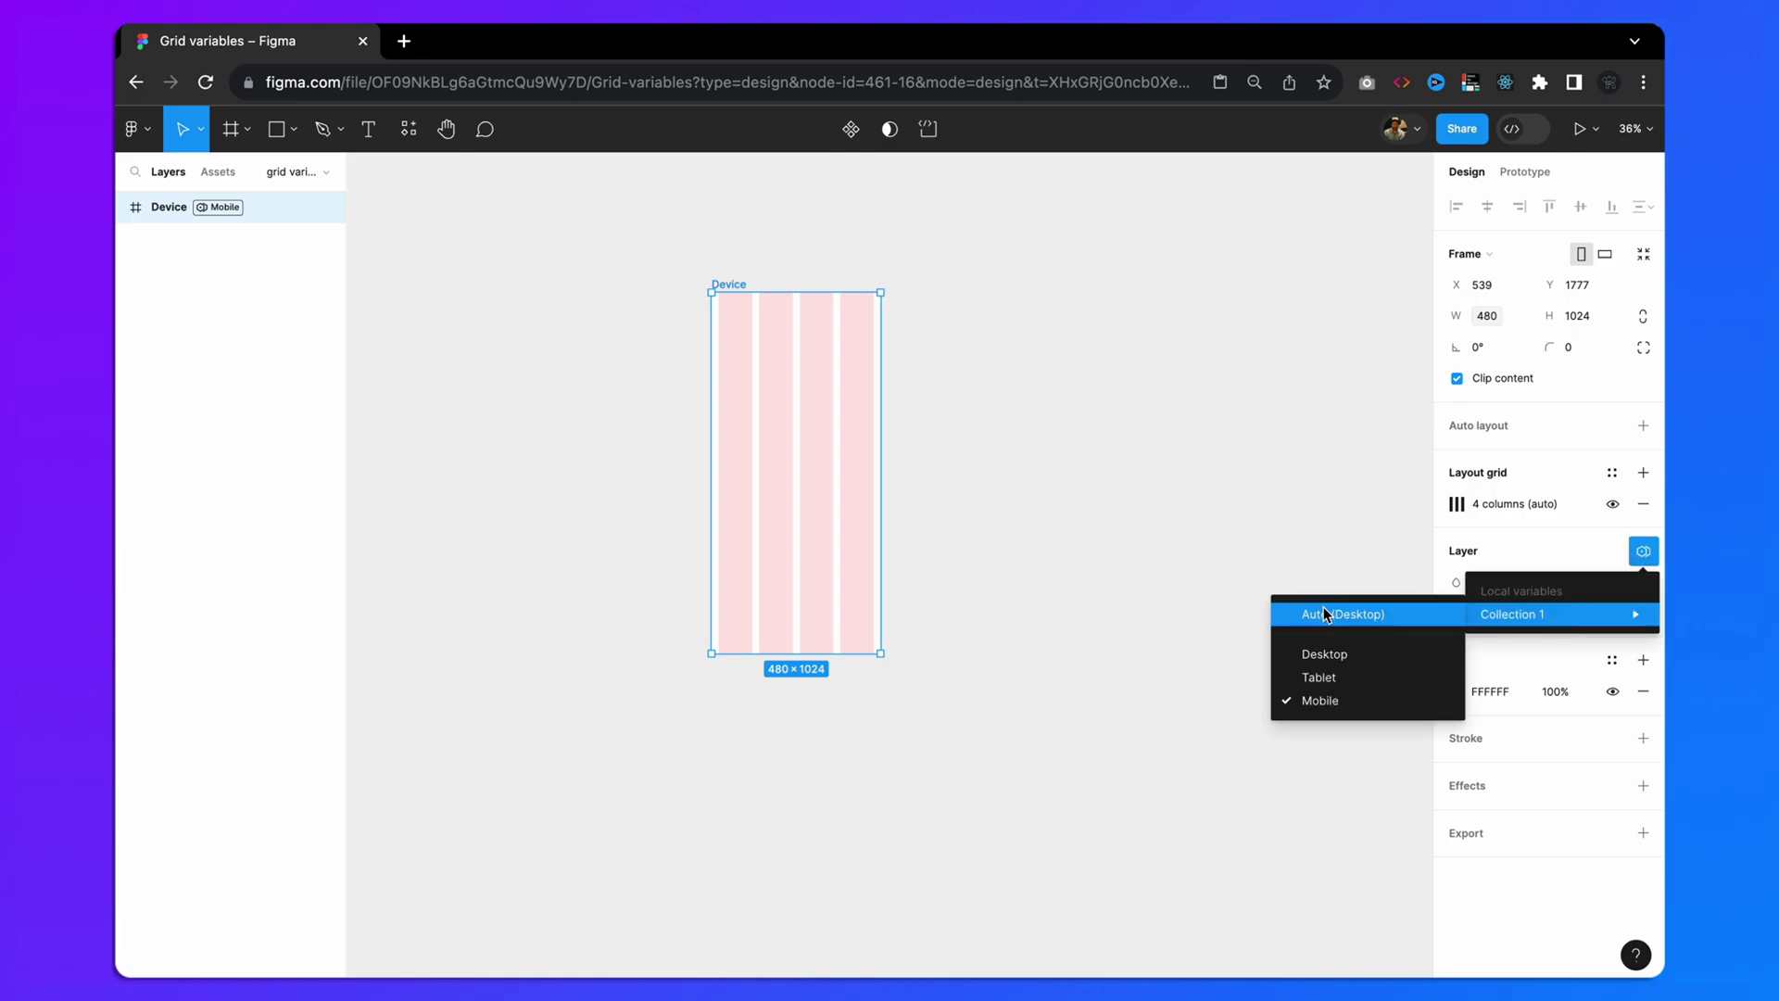
click(1352, 616)
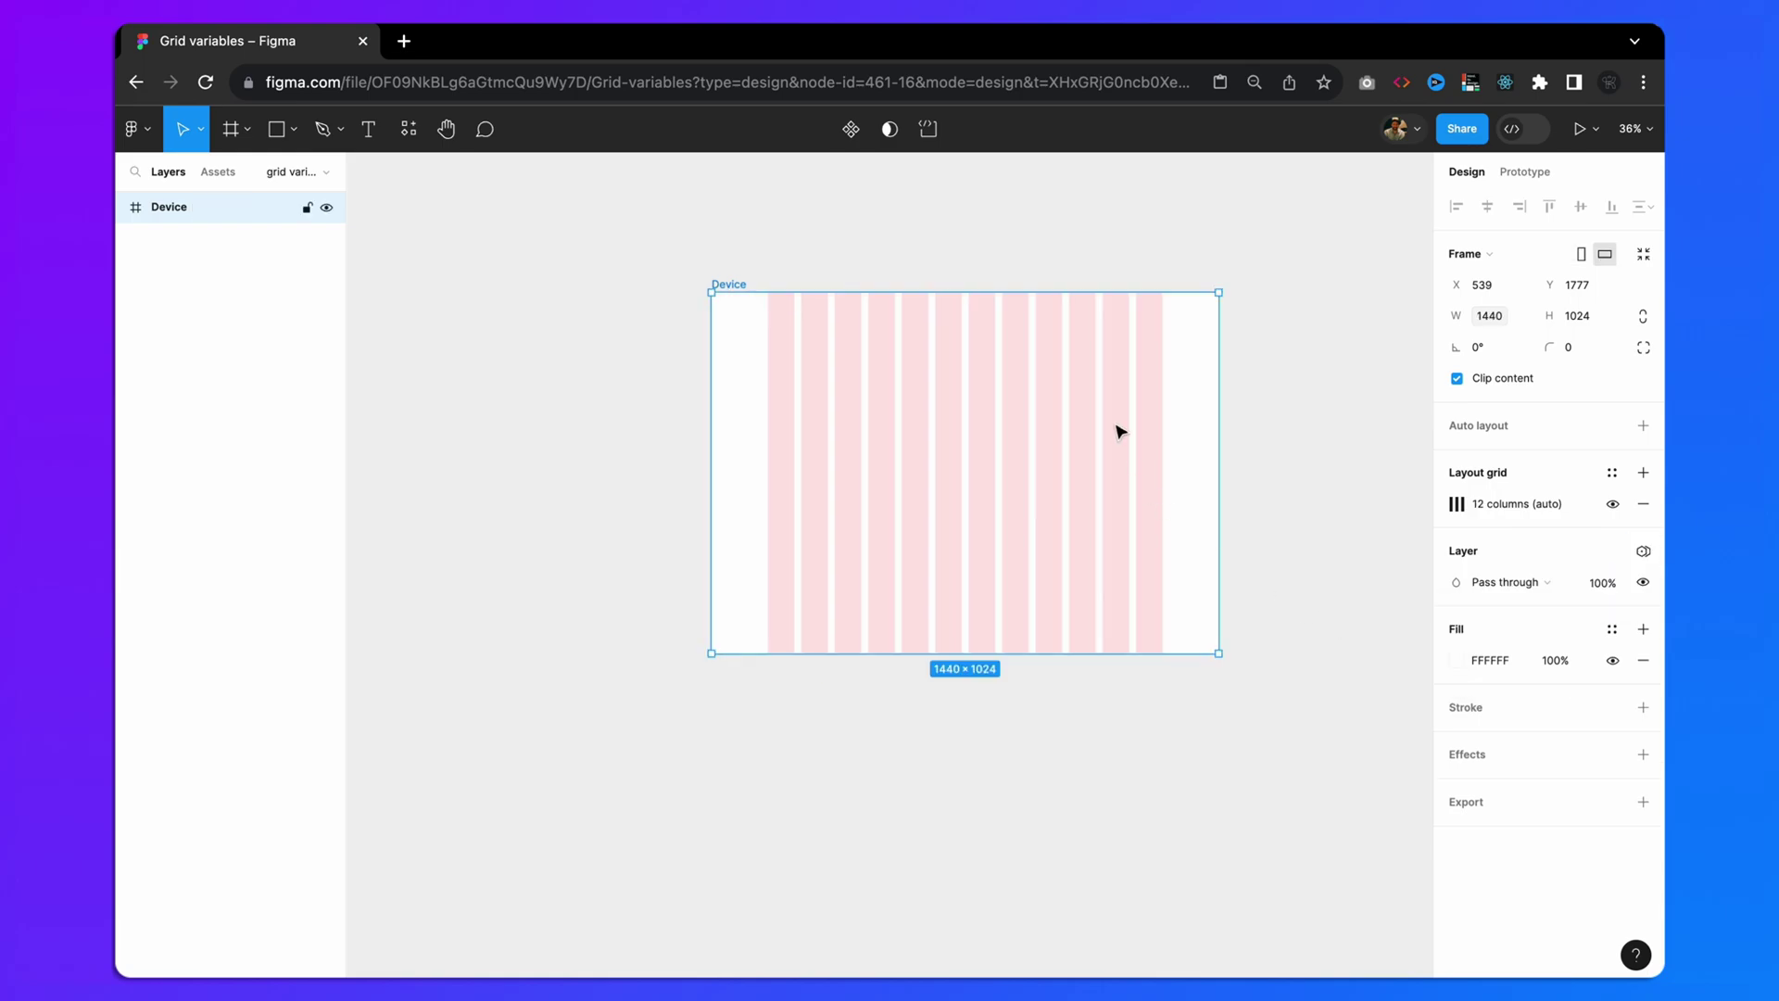
click(1272, 371)
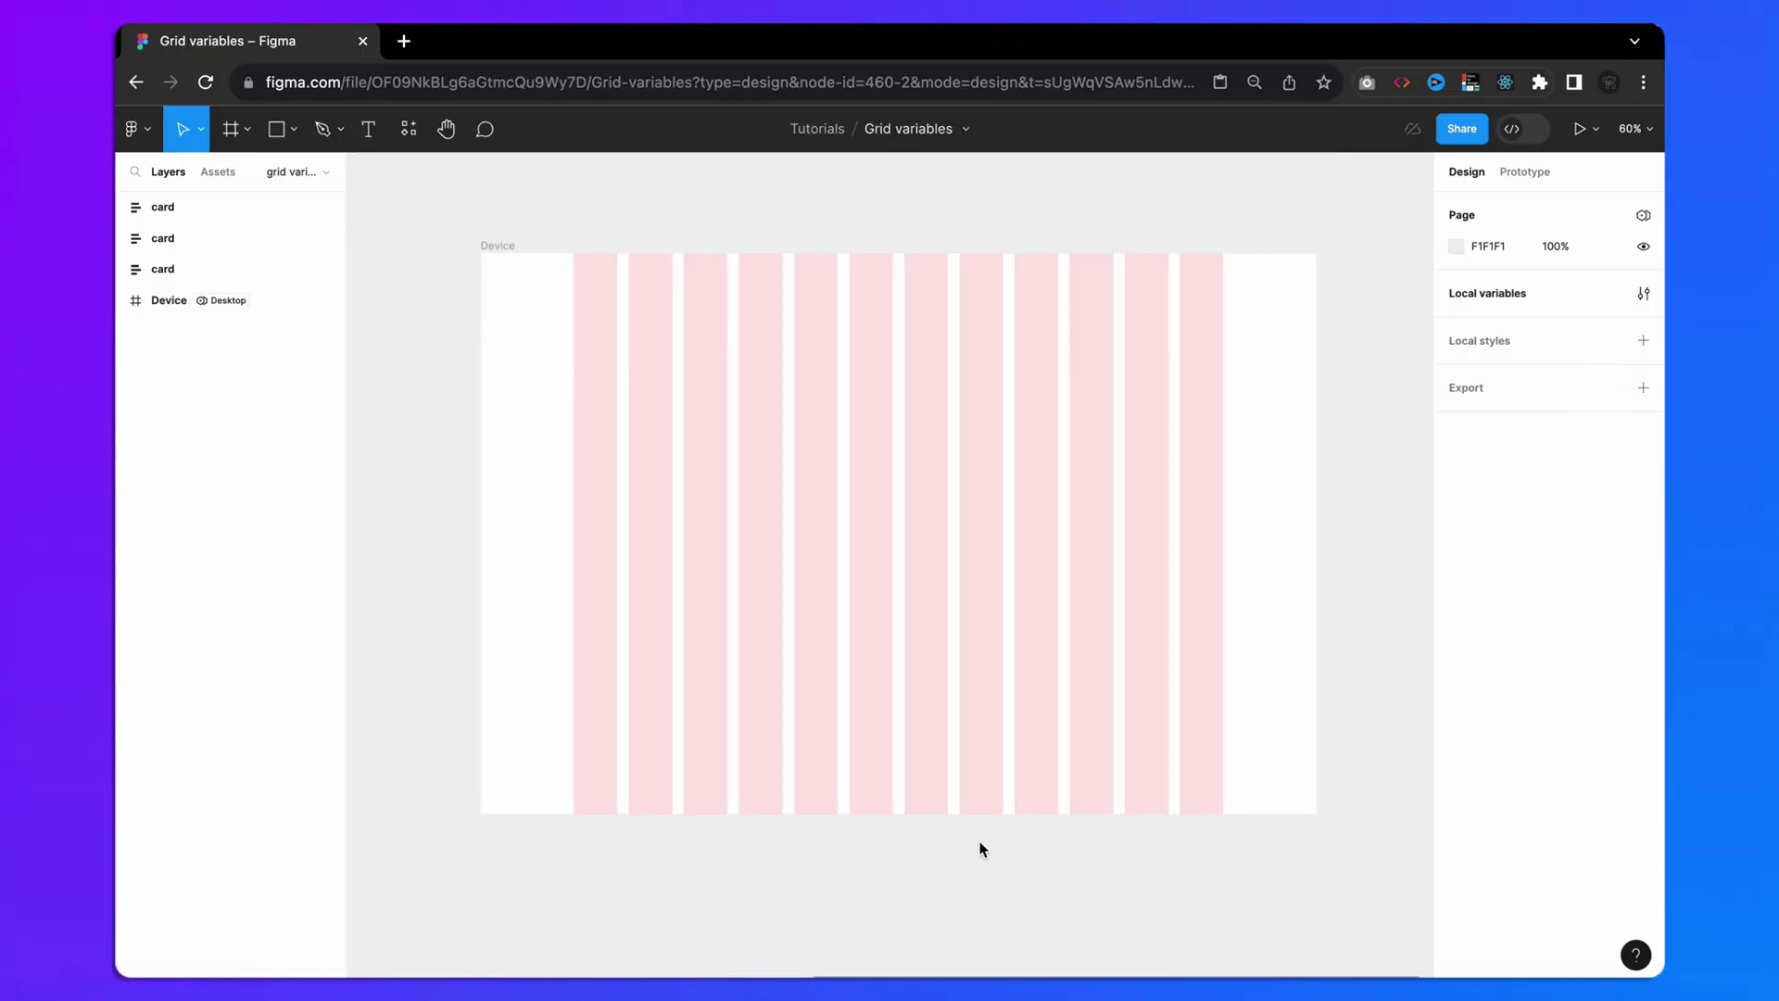
scroll(982, 849, down, 2)
scroll(982, 848, left, 5)
scroll(982, 849, left, 5)
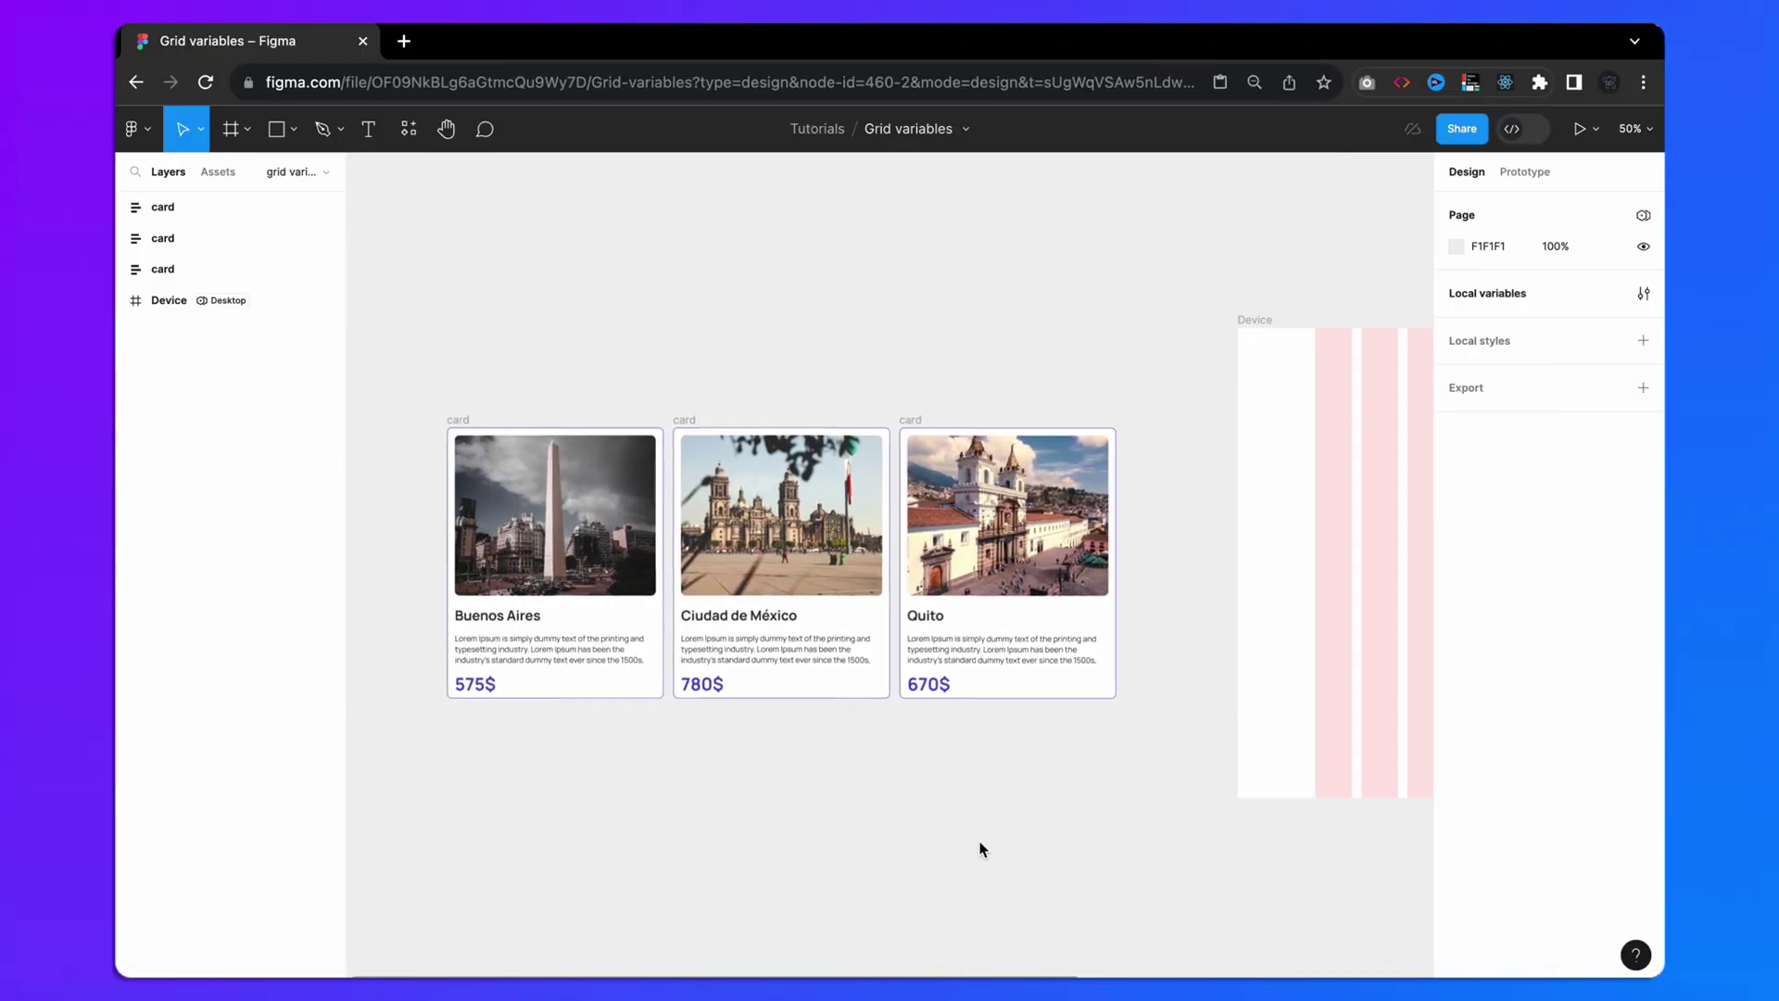
scroll(982, 848, left, 3)
scroll(773, 350, right, 2)
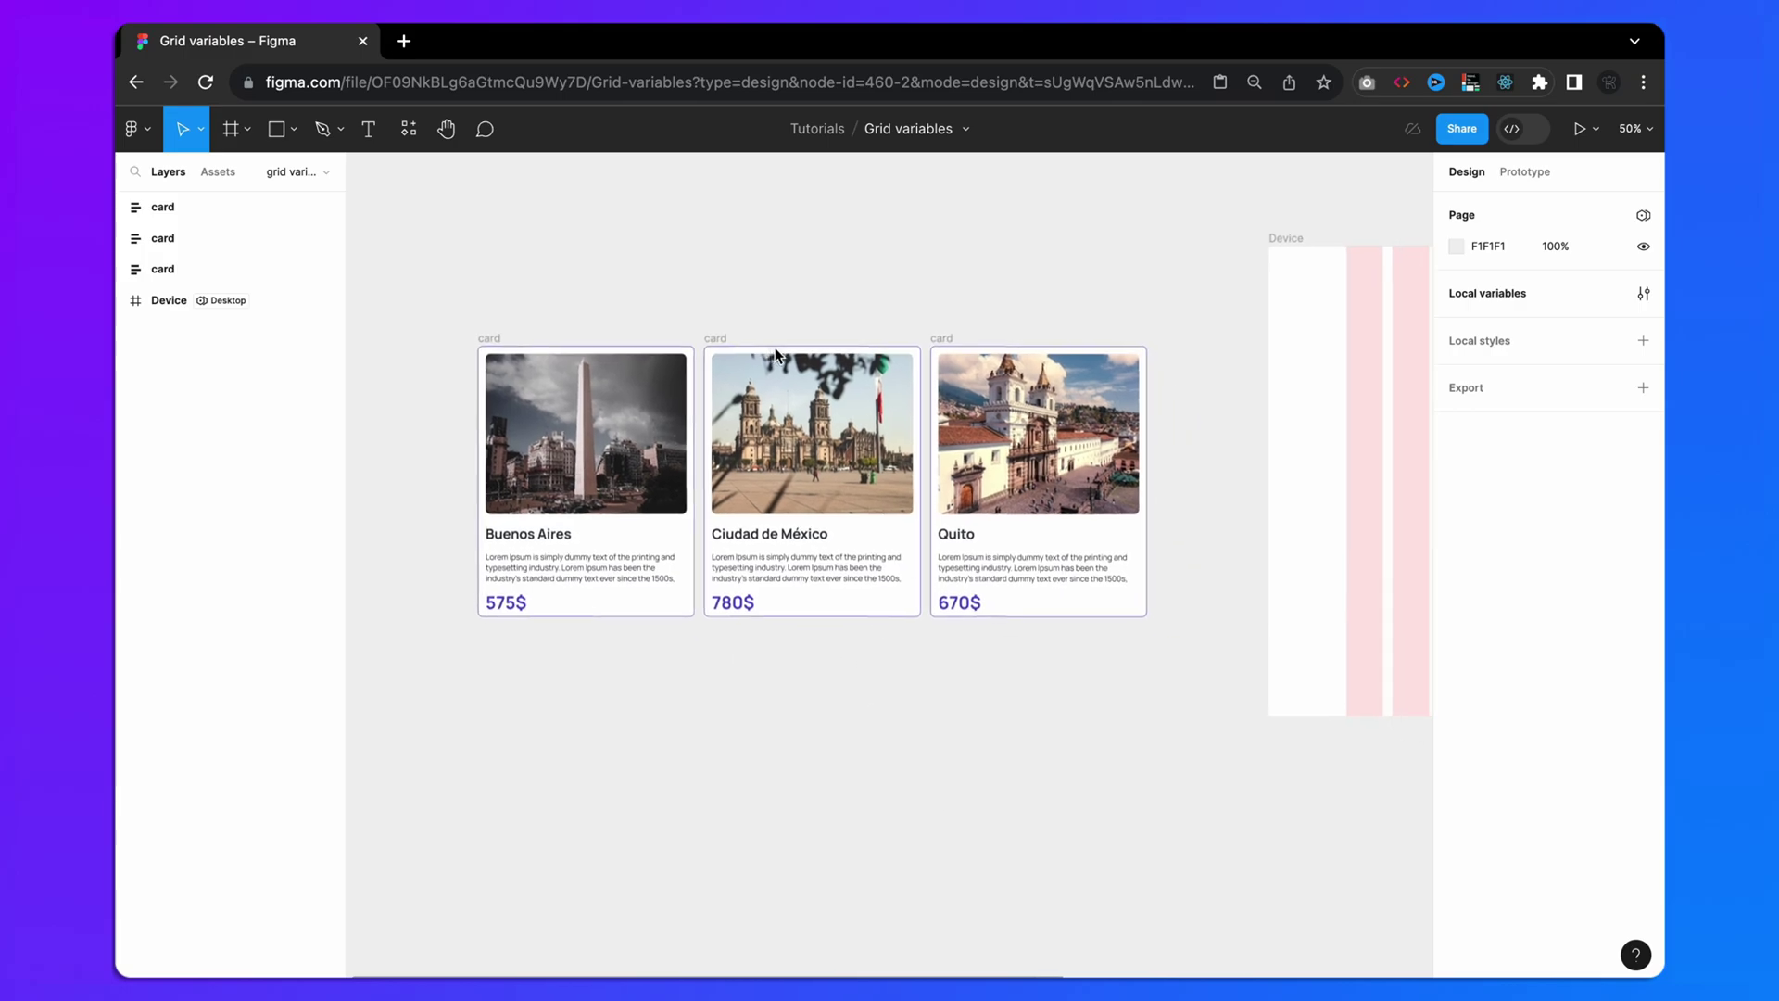
scroll(930, 335, up, 5)
scroll(930, 336, right, 1)
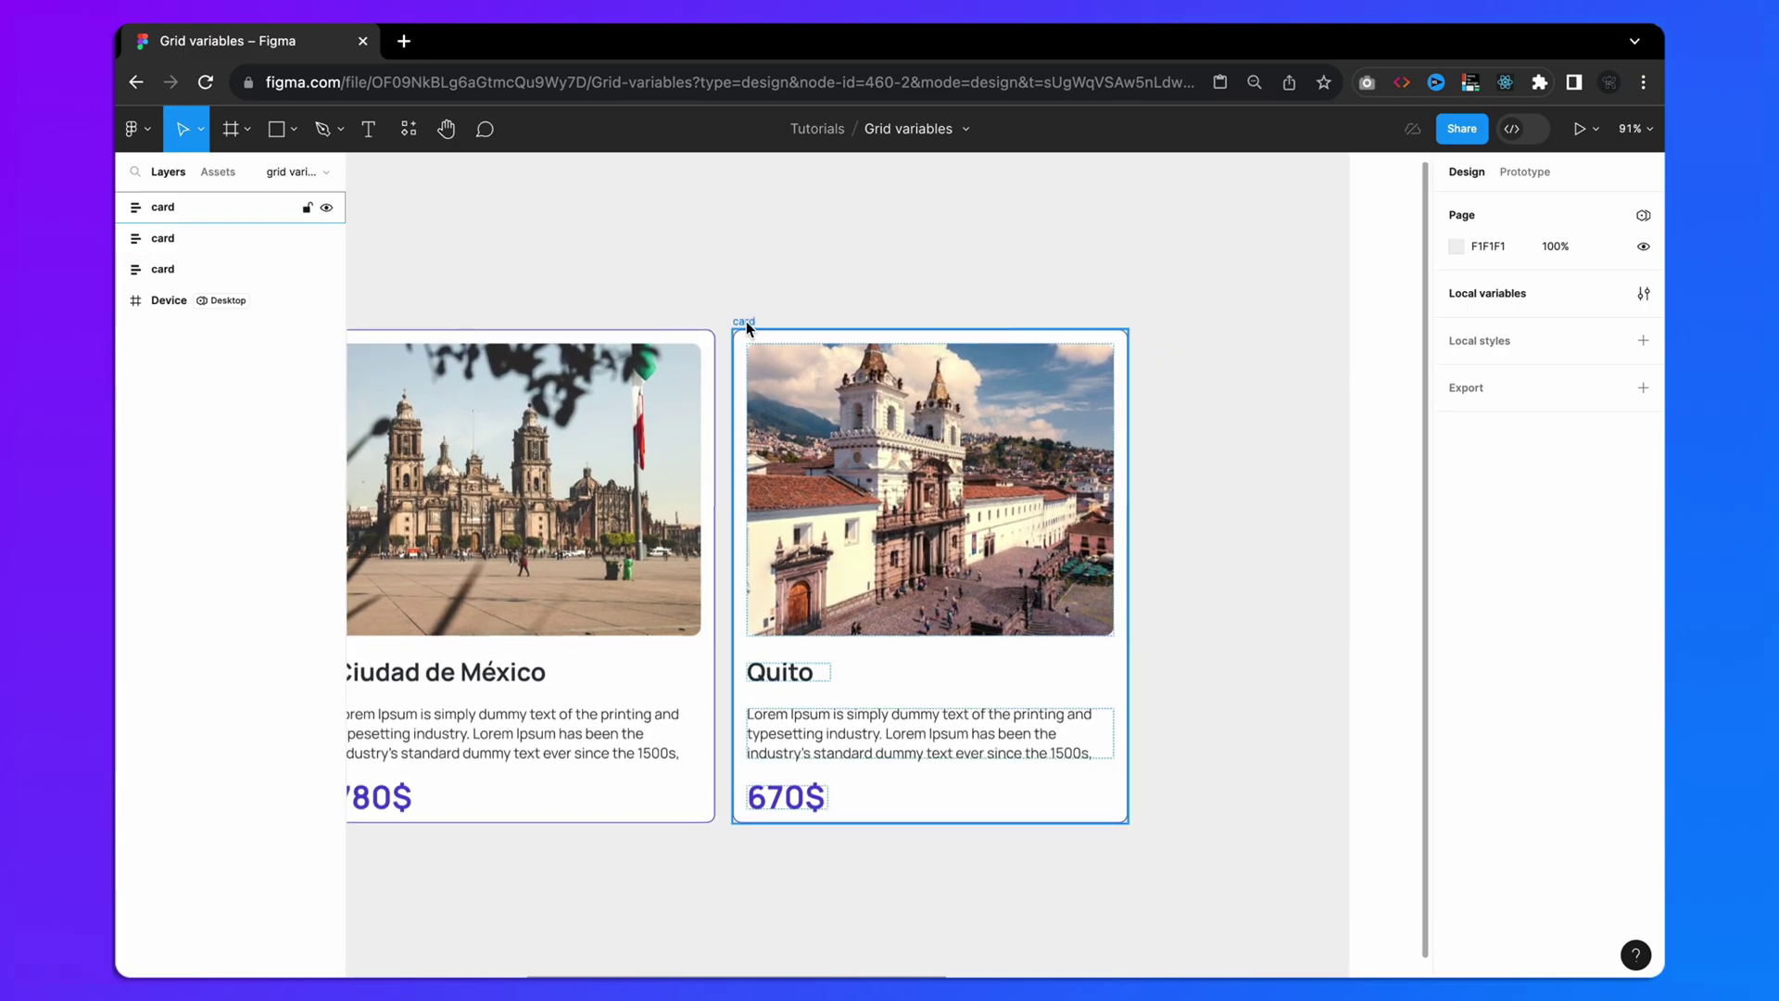
click(747, 320)
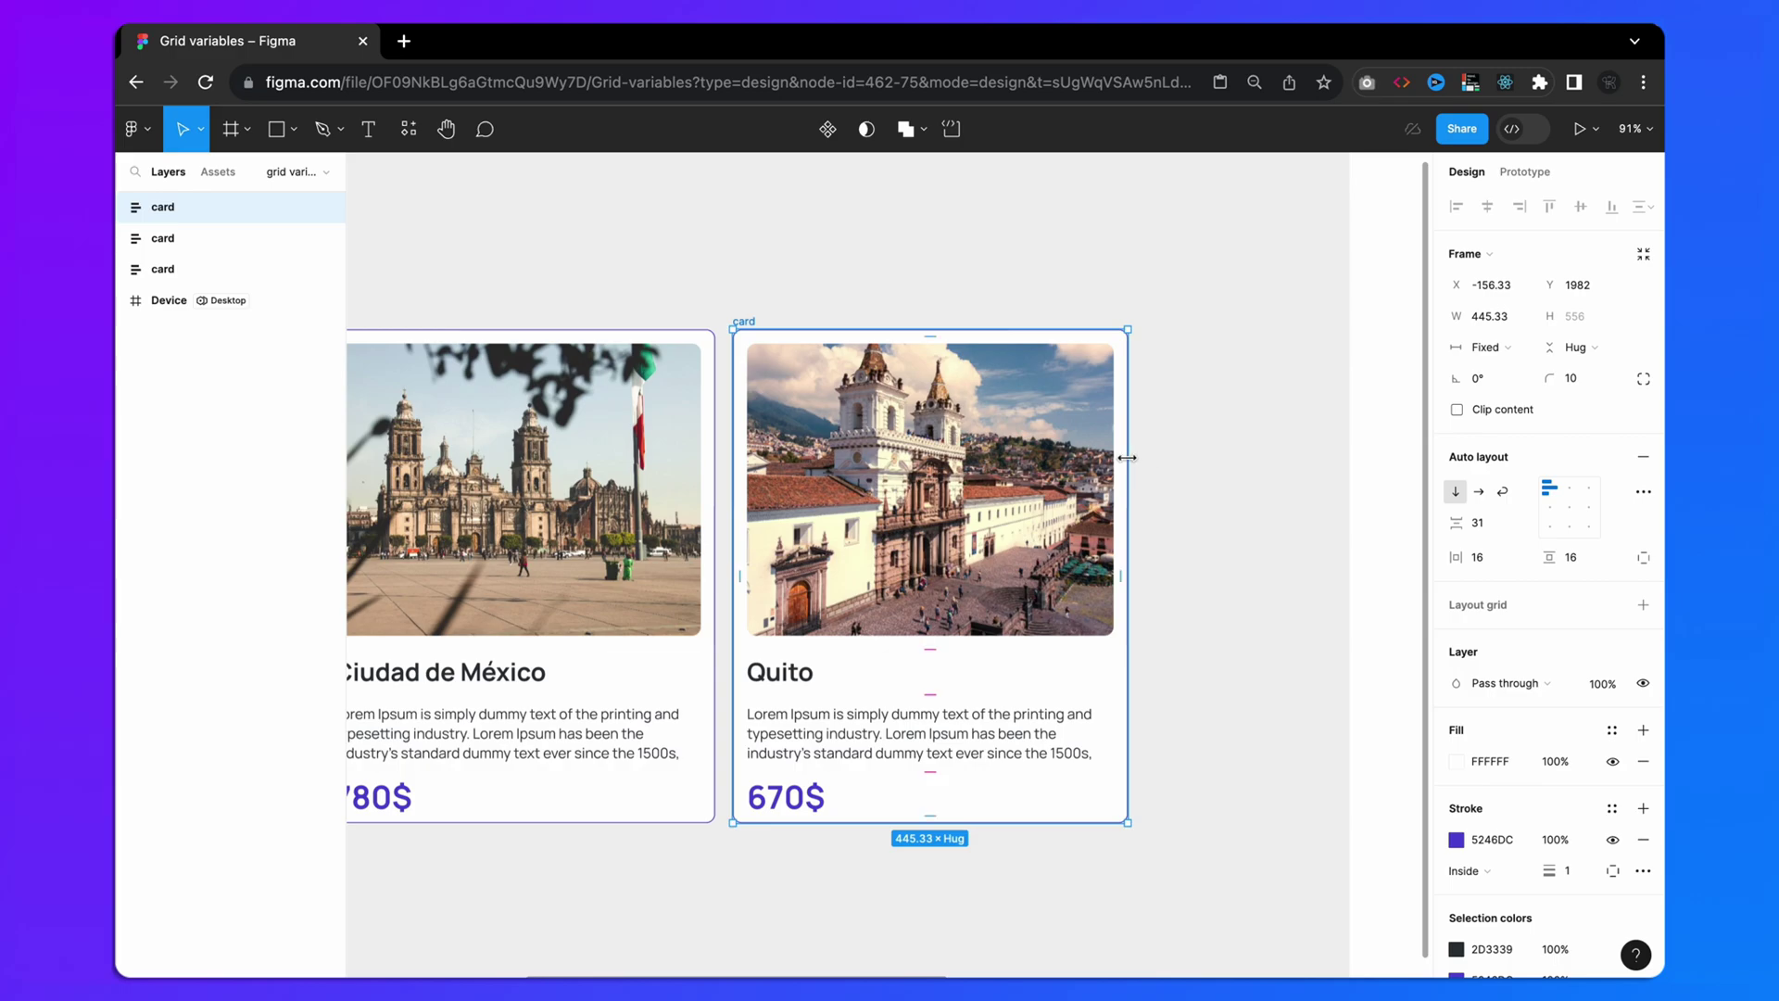
- Give all three destination cards a 280 minimum width
drag(1126, 458, 1081, 446)
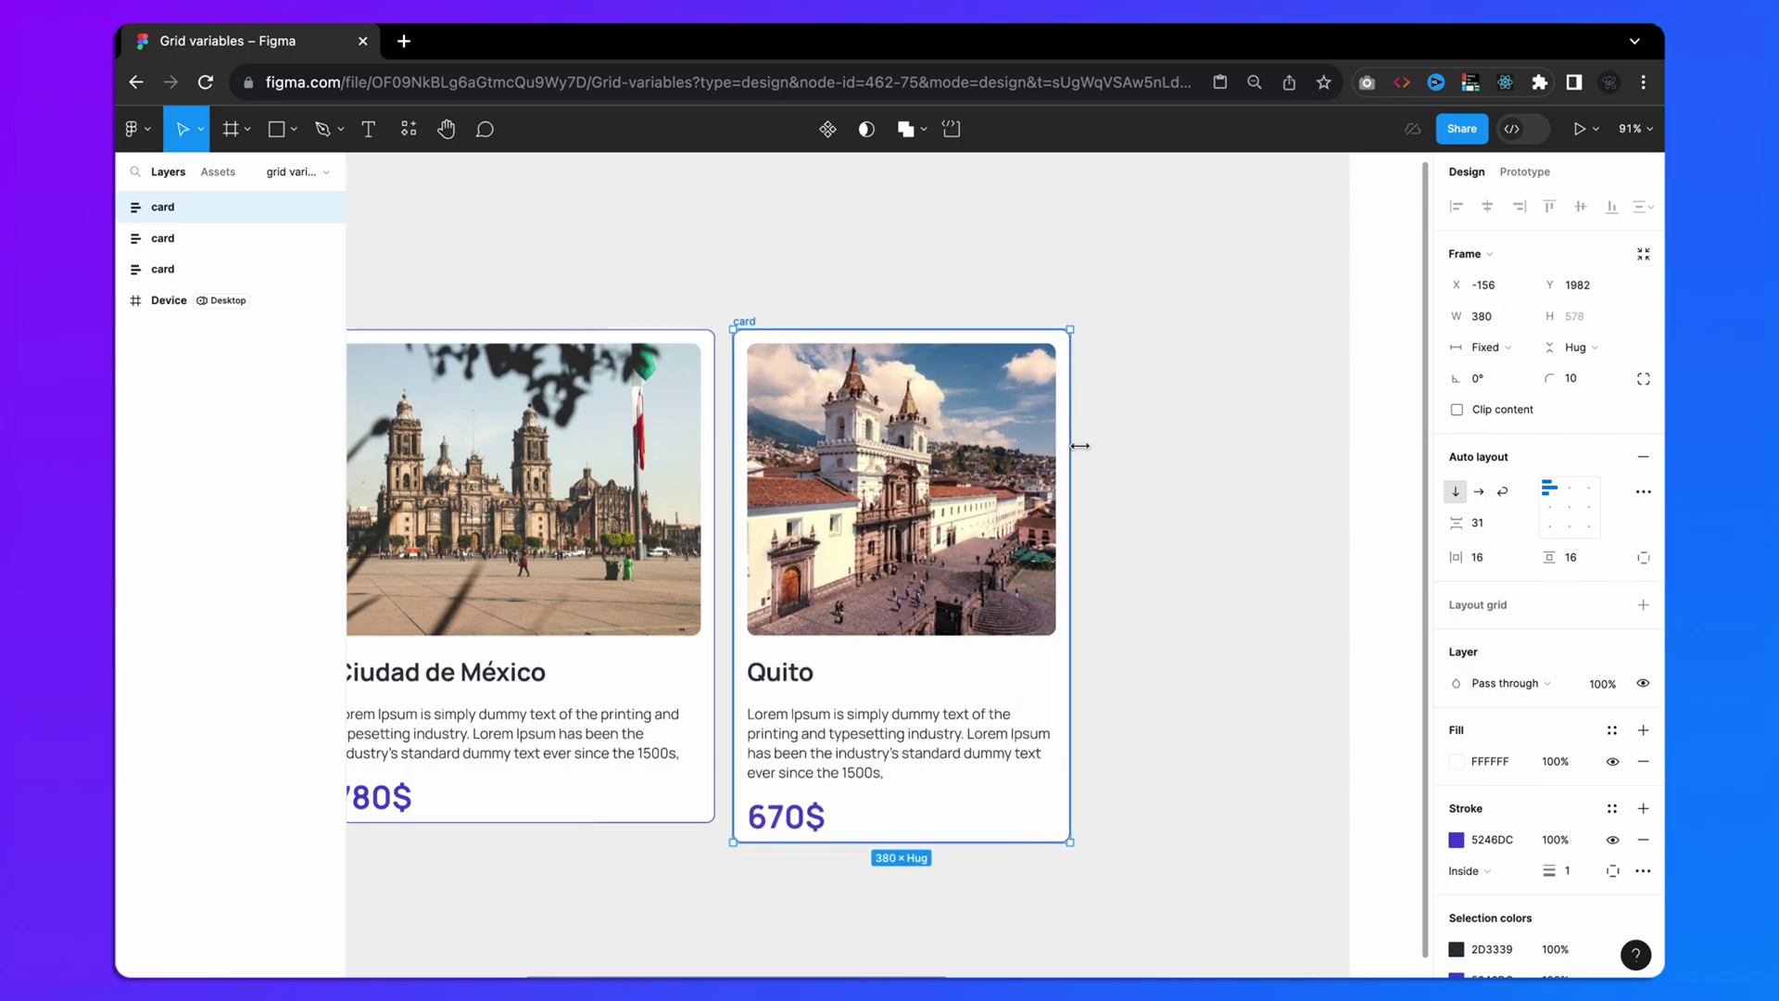
key(ctrl+z)
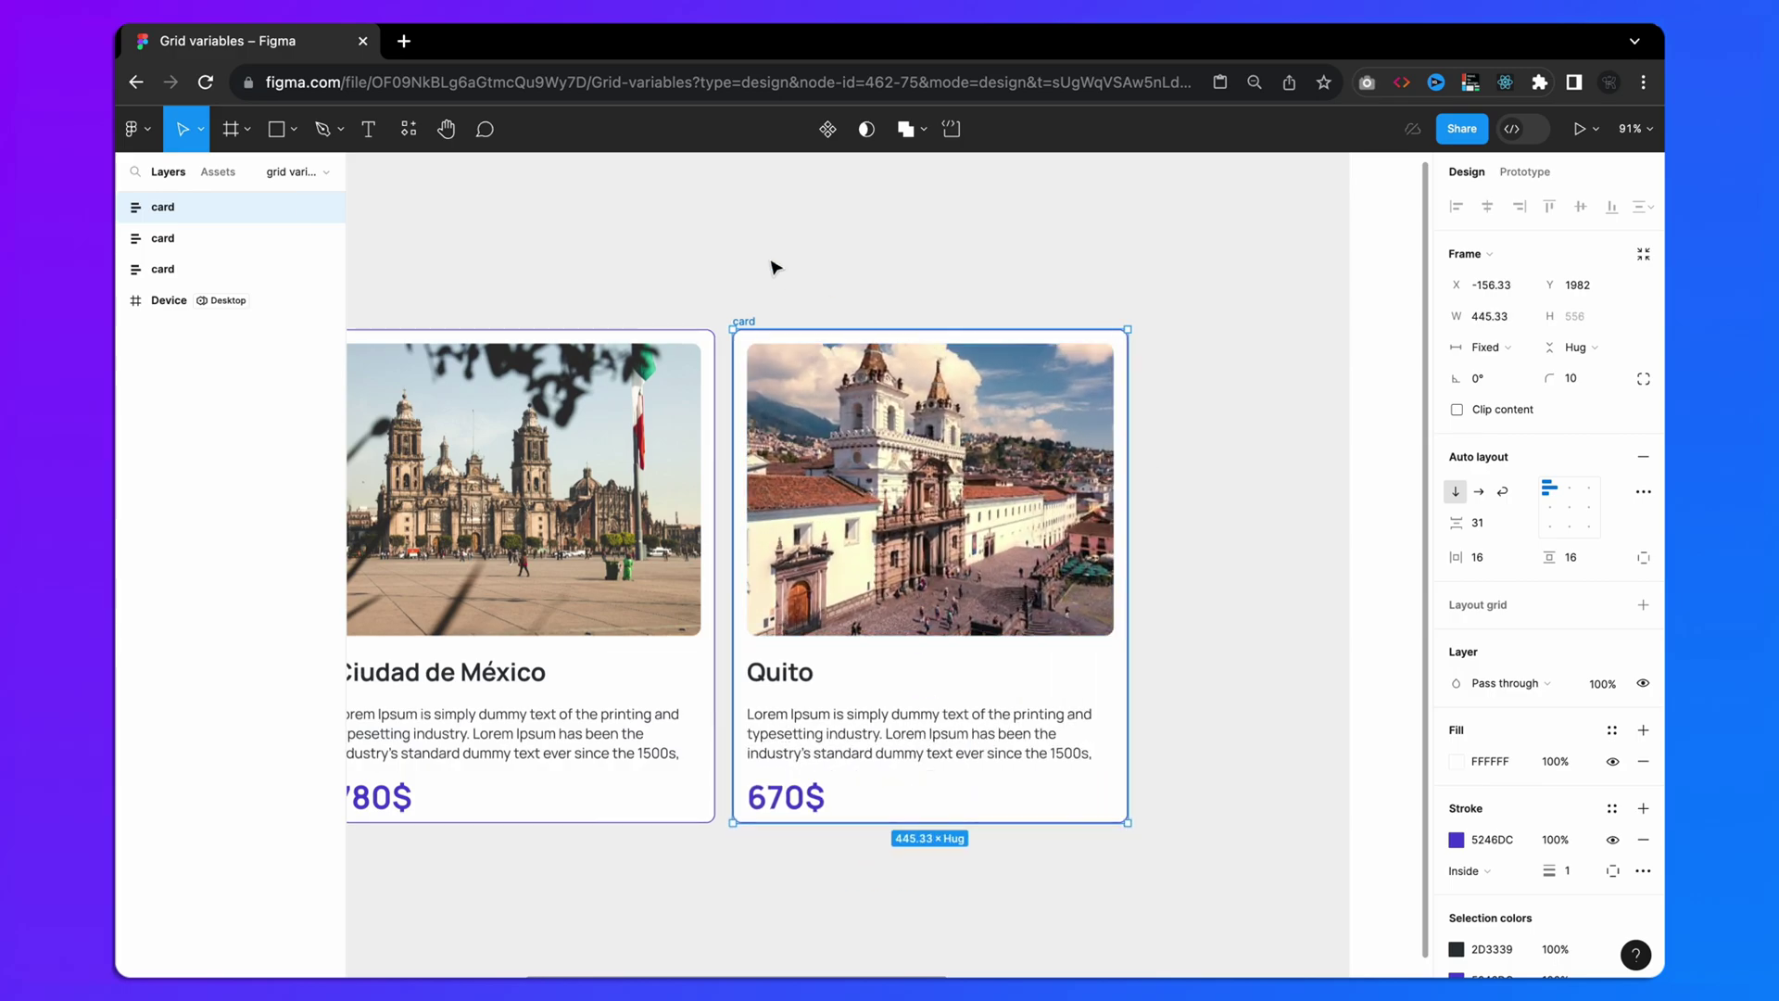
ctrl+scroll(775, 268, down, 5)
scroll(774, 278, left, 3)
scroll(774, 292, left, 3)
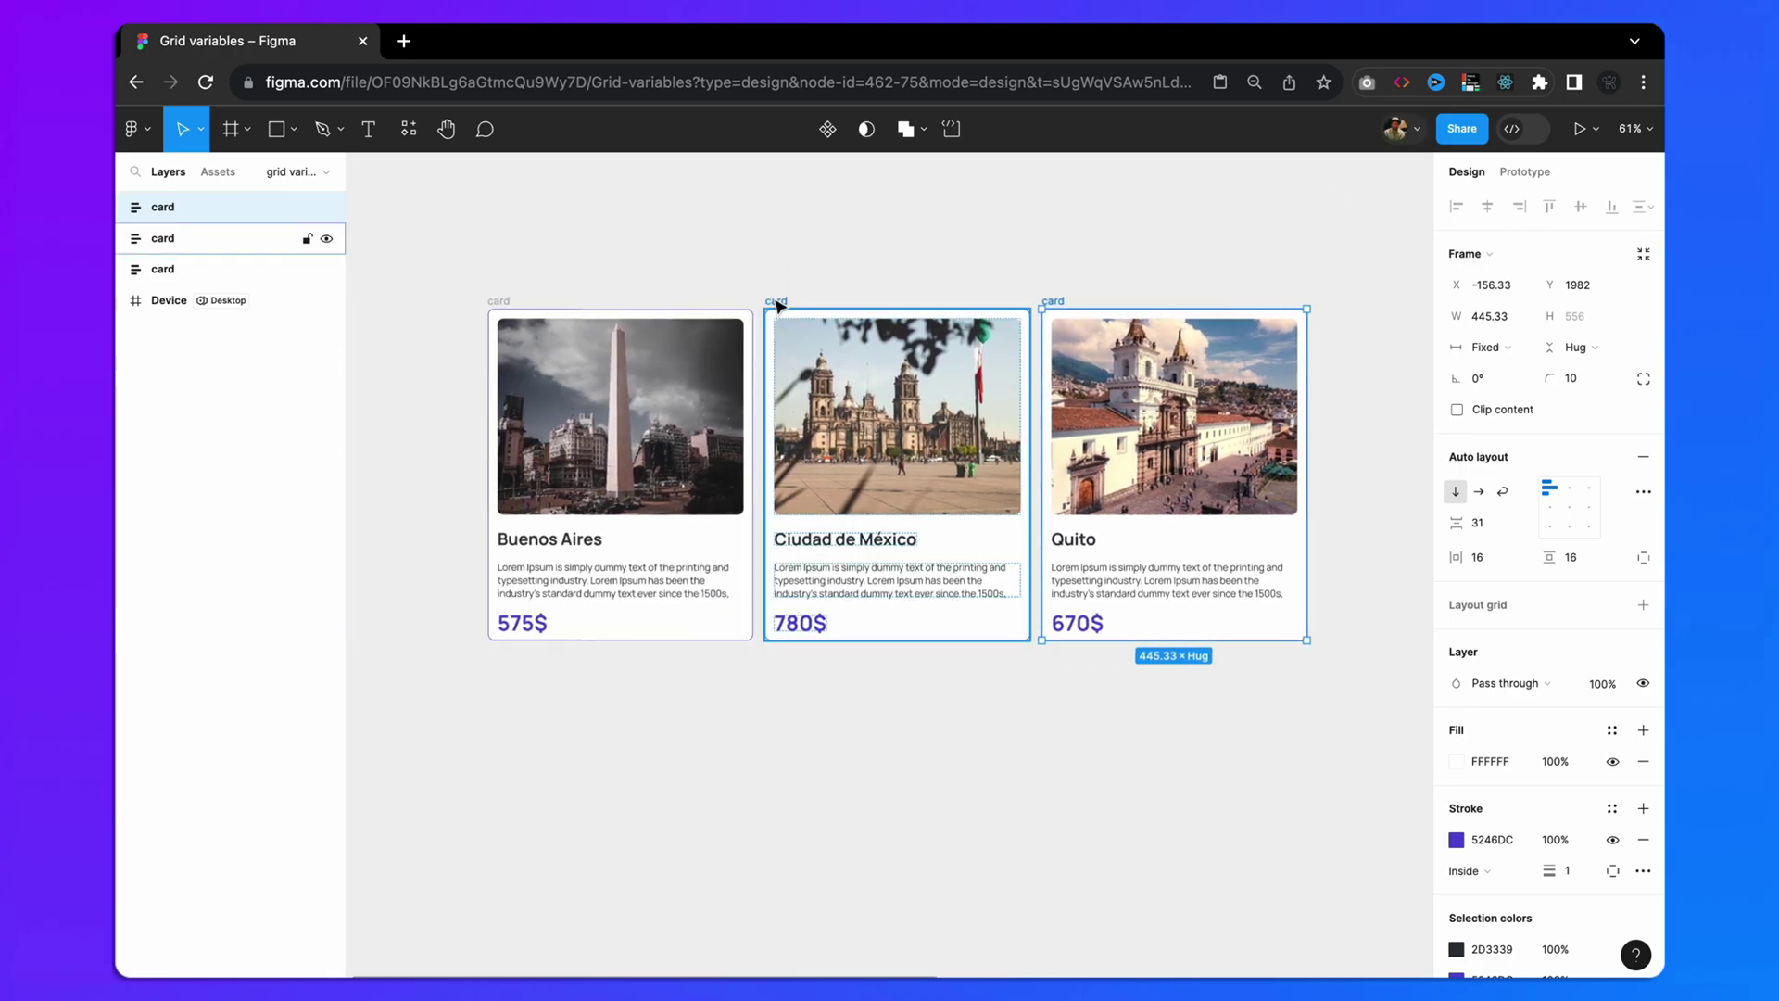
shift+click(777, 303)
shift+click(500, 303)
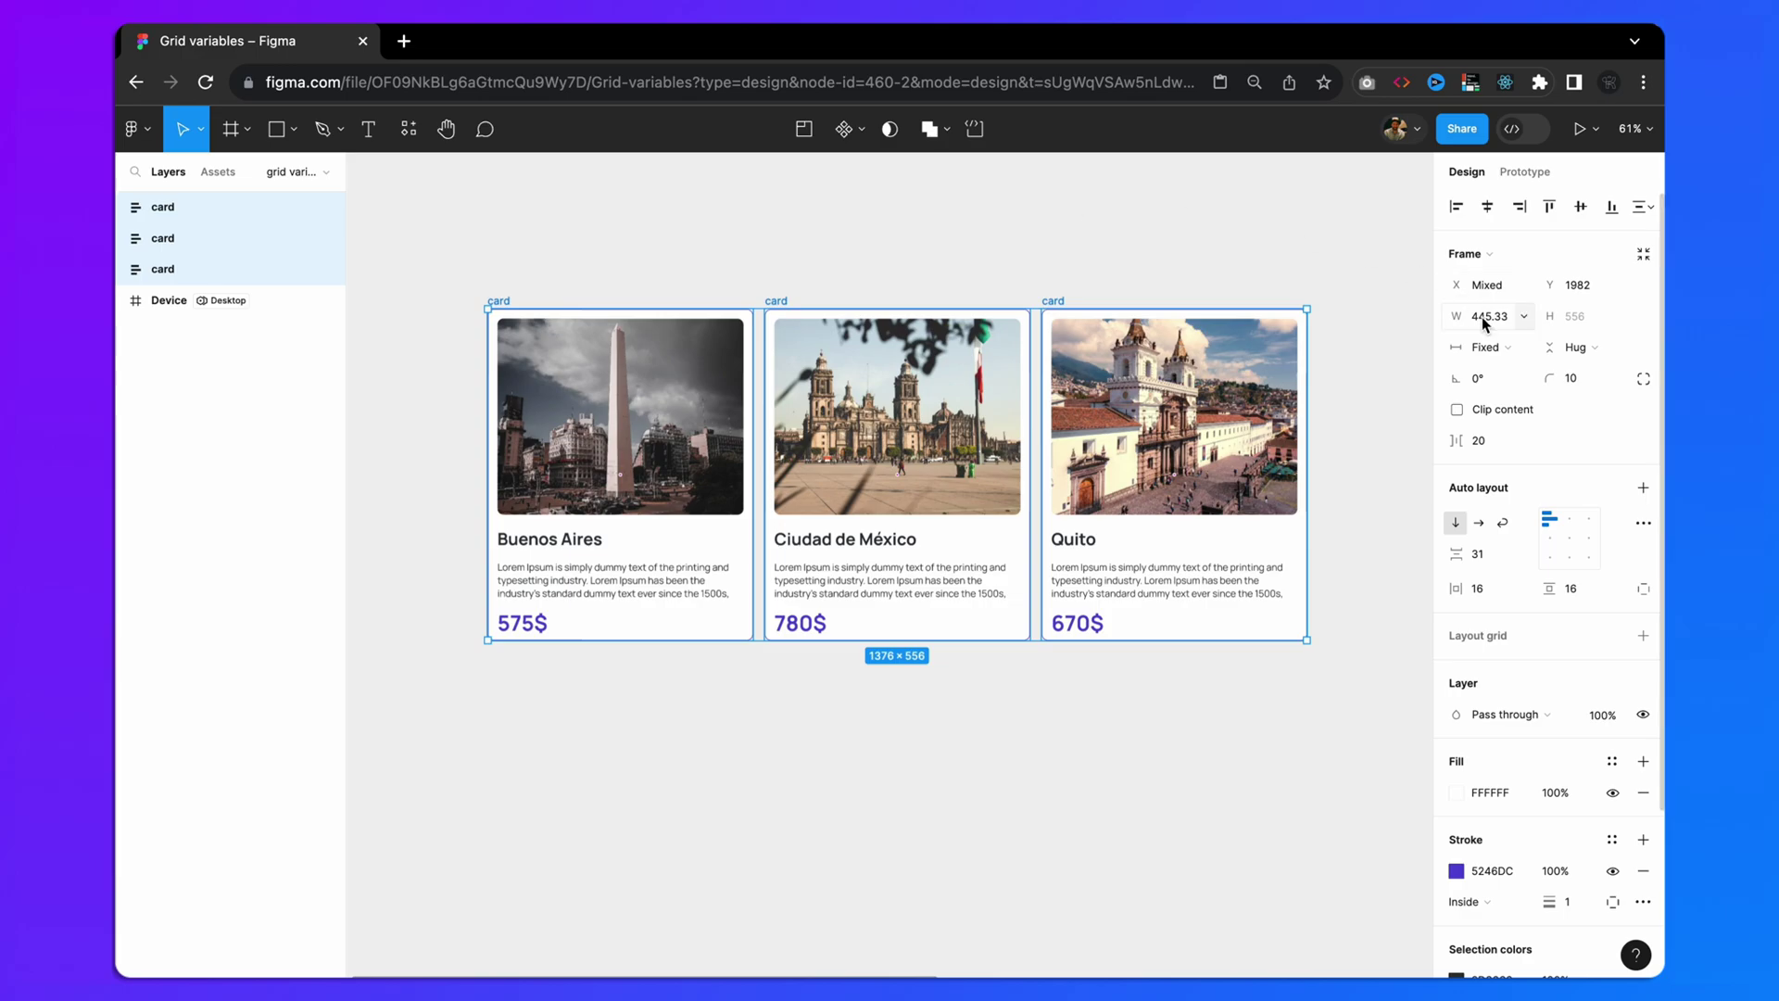
click(1524, 317)
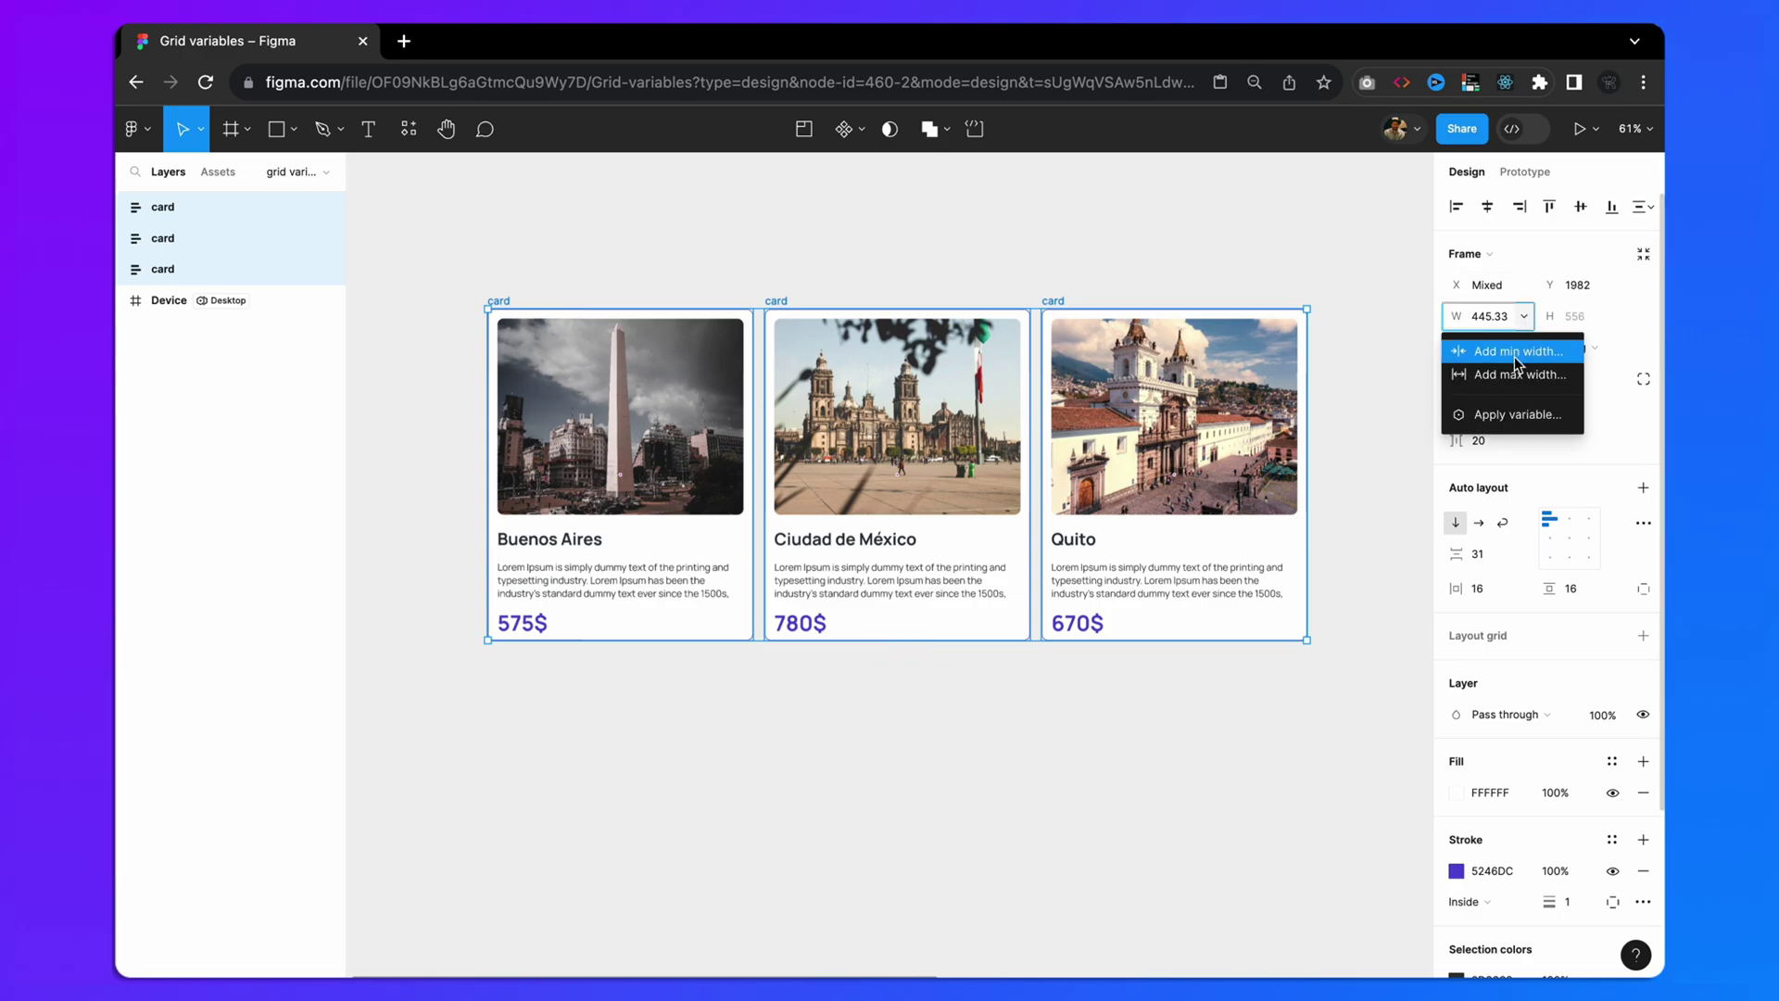
click(1508, 352)
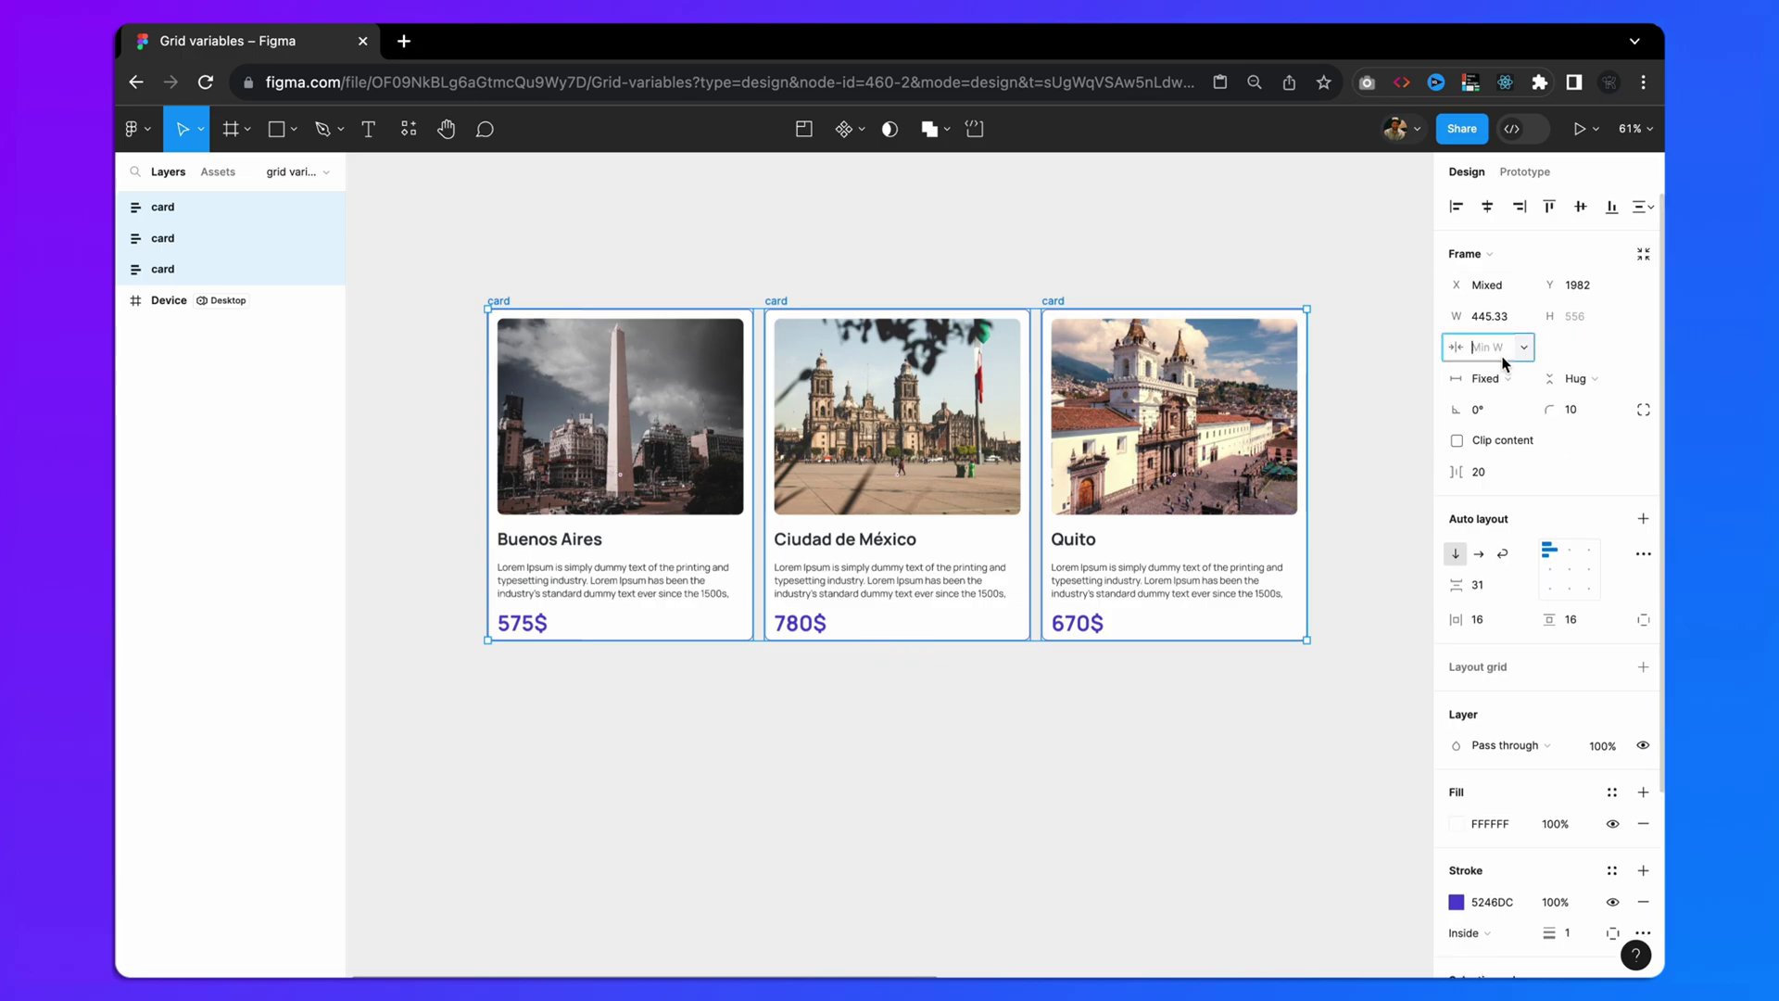
text(280)
key(Return)
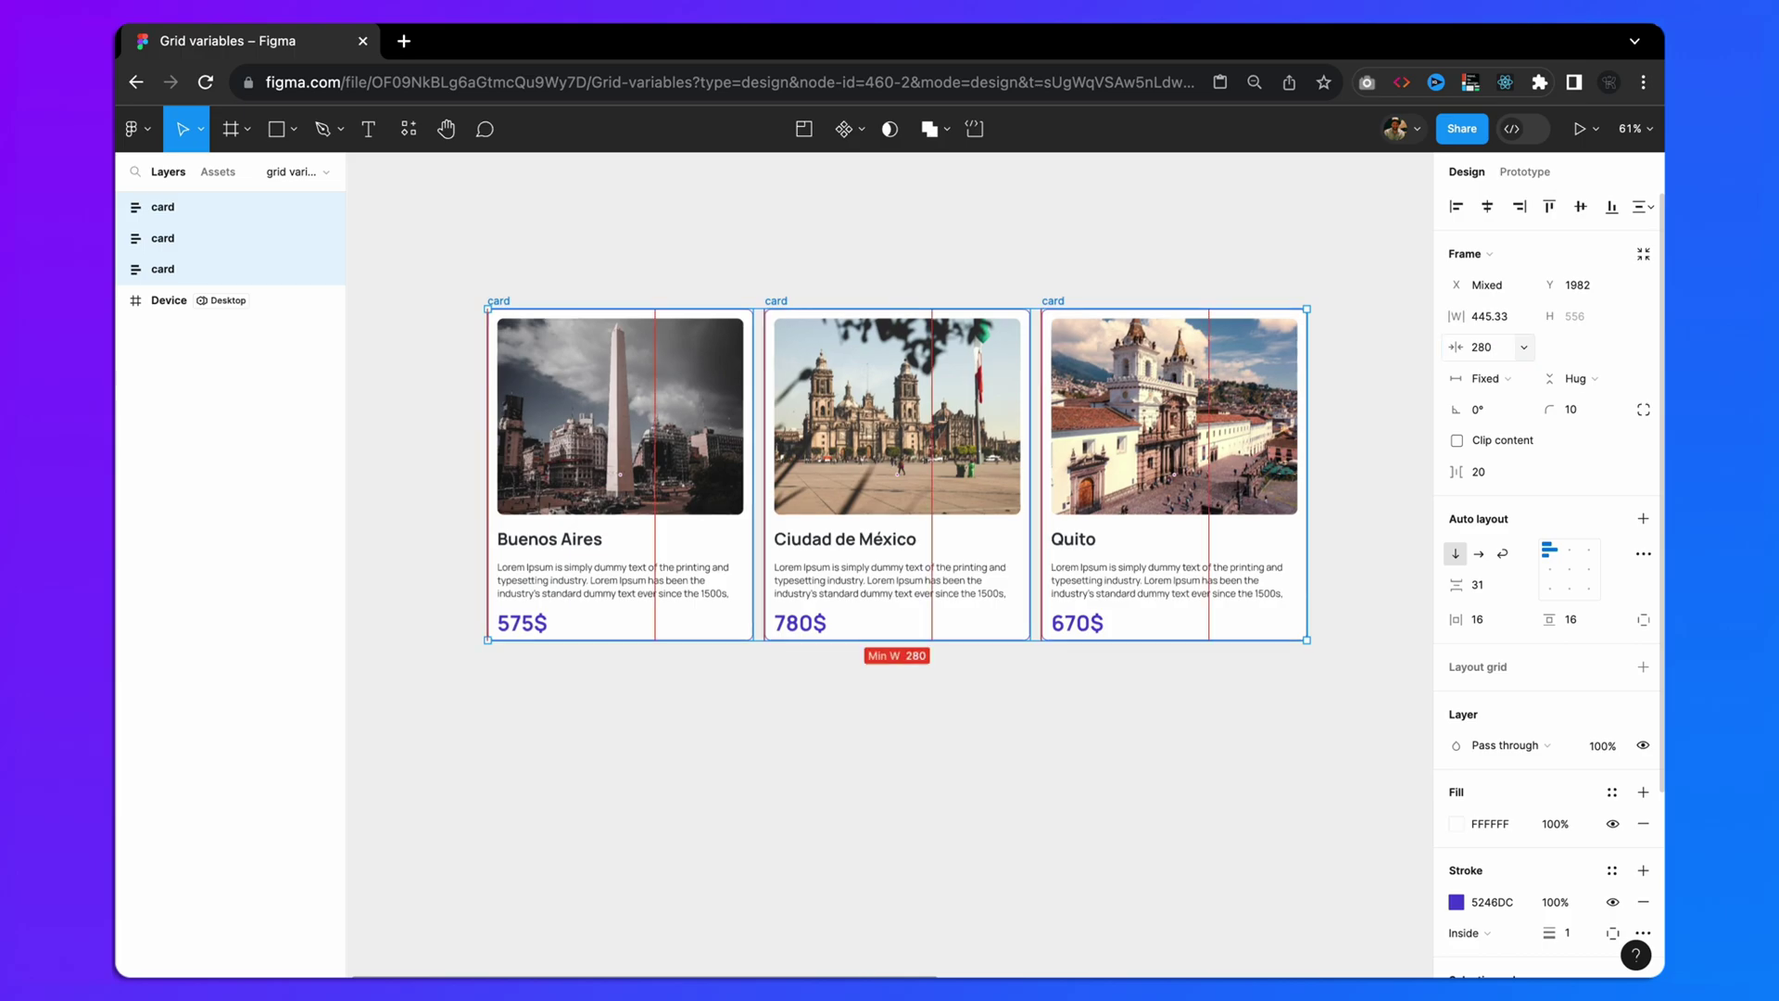
- Test-resize the Quito card to confirm it stops at 280, then undo
click(1030, 264)
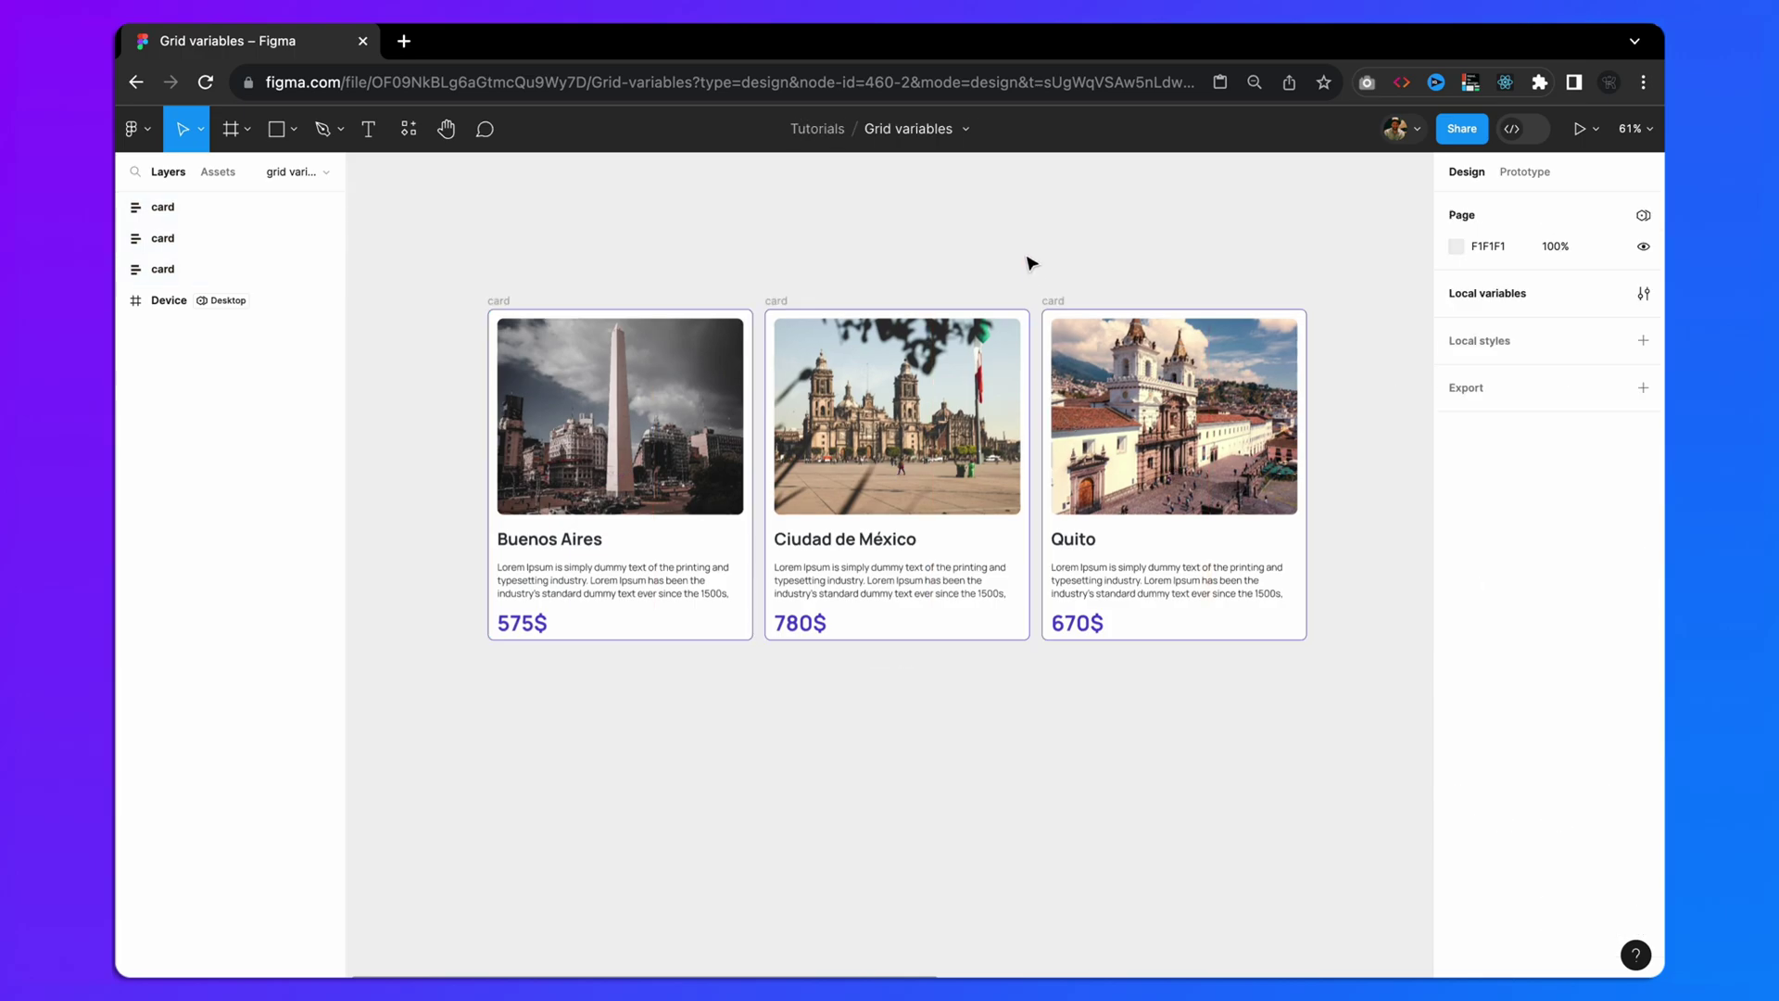
click(1053, 304)
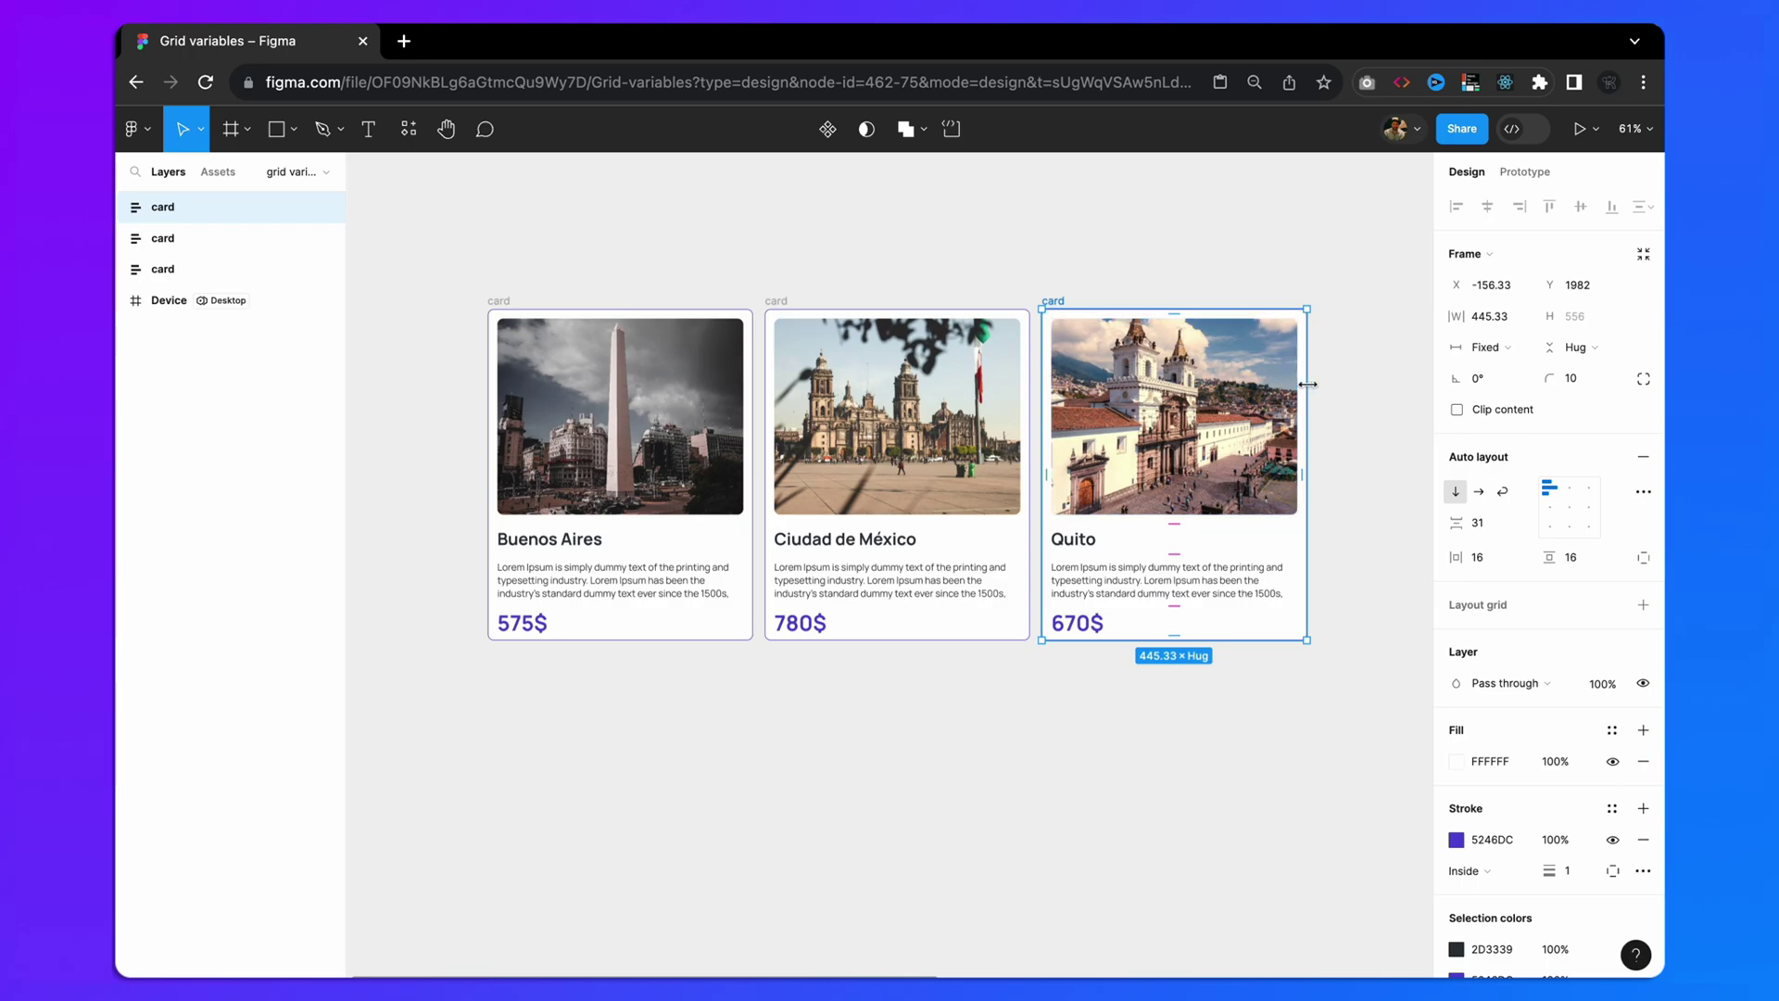
drag(1307, 375, 1164, 384)
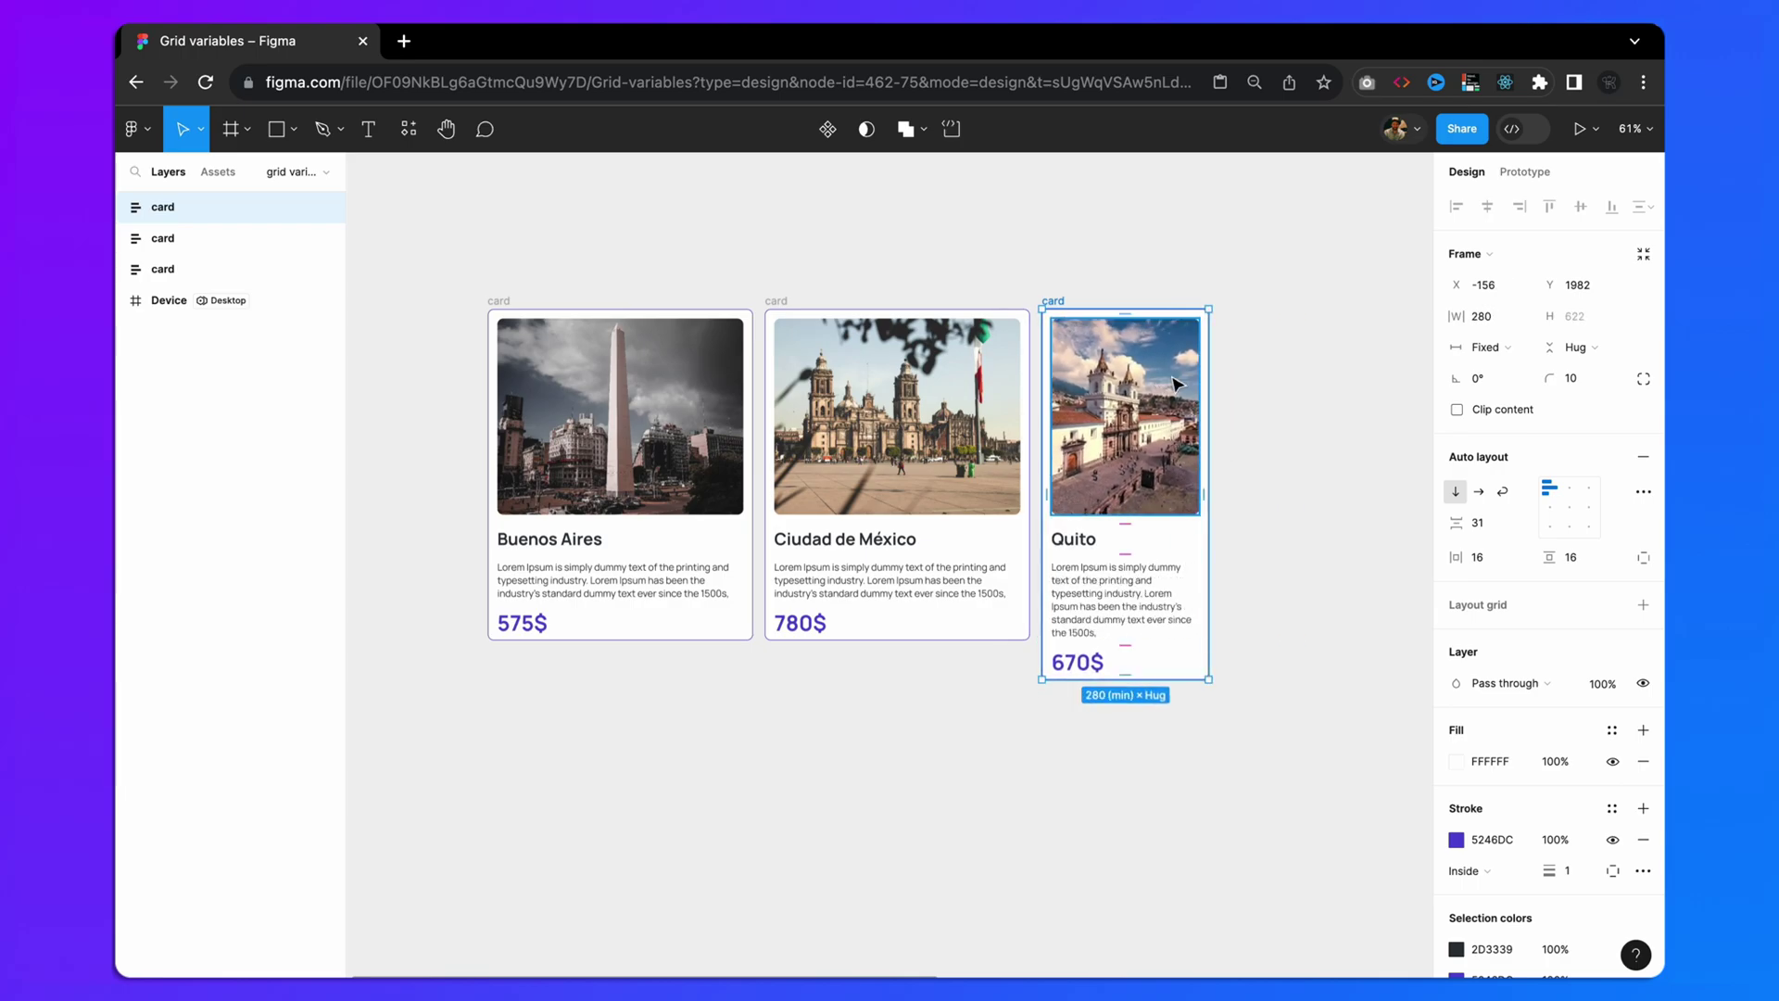
key(ctrl+z)
click(1117, 276)
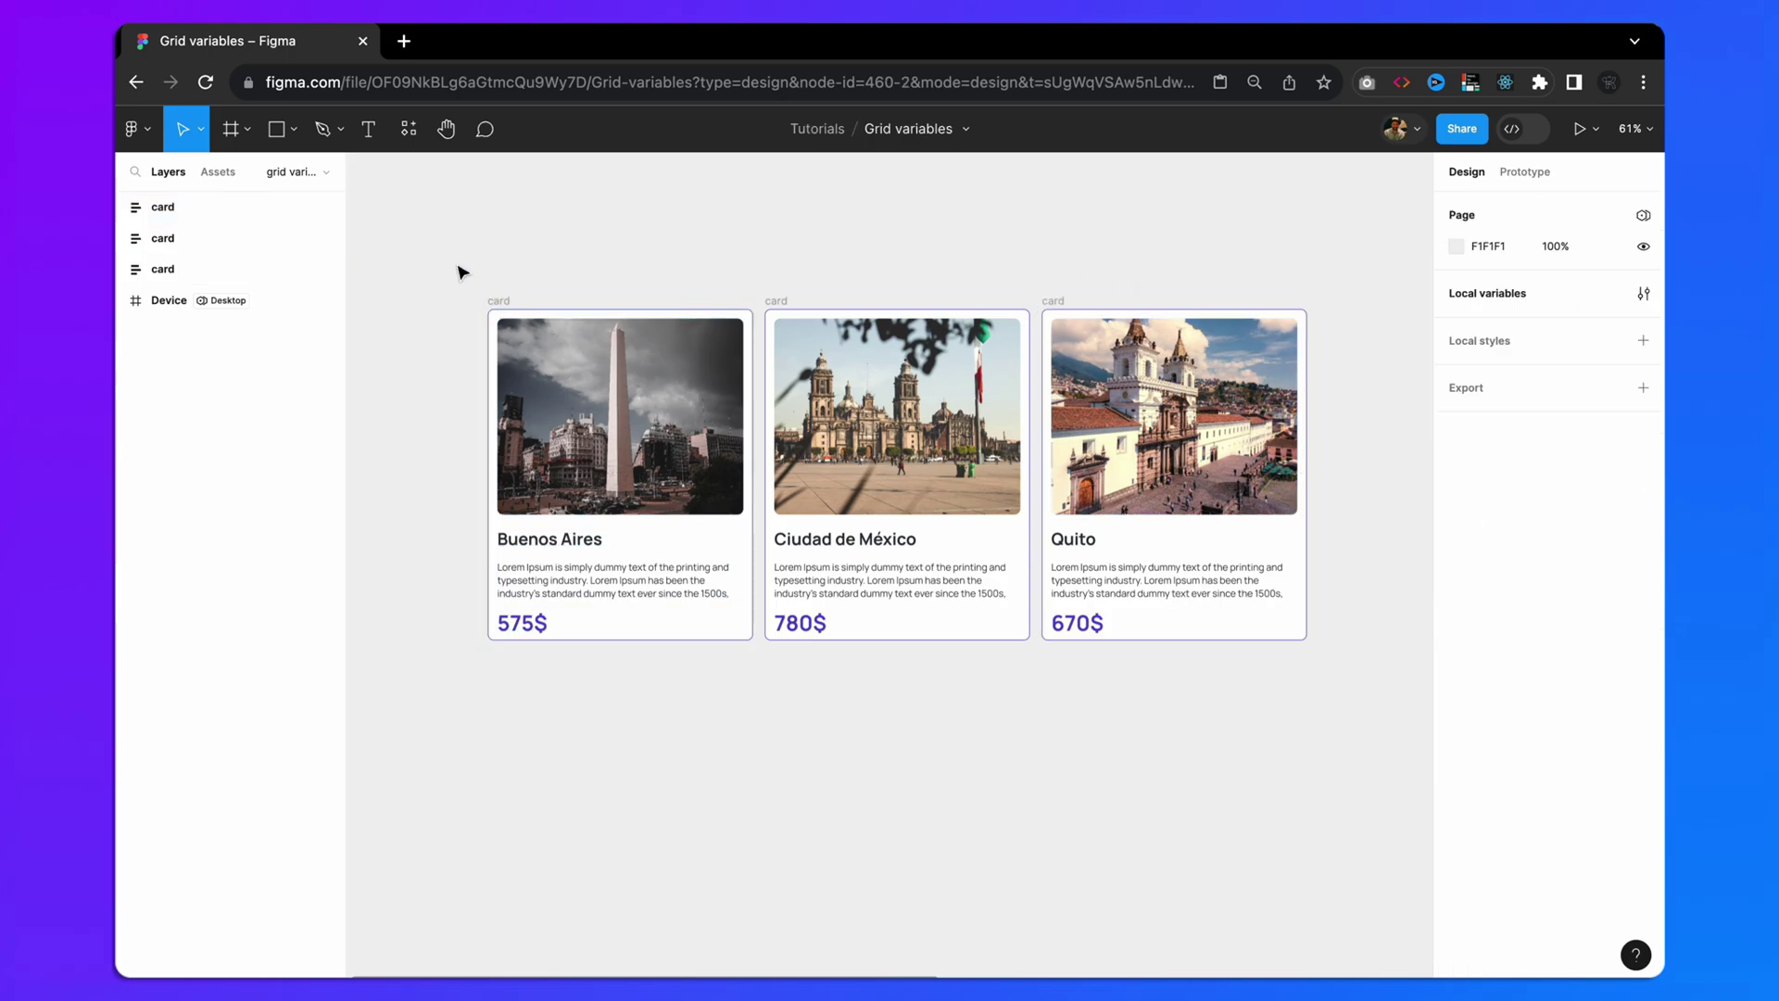
- Wrap the three cards in a horizontal auto-layout frame with 20 spacing
drag(460, 274, 1067, 318)
shift+click(1061, 307)
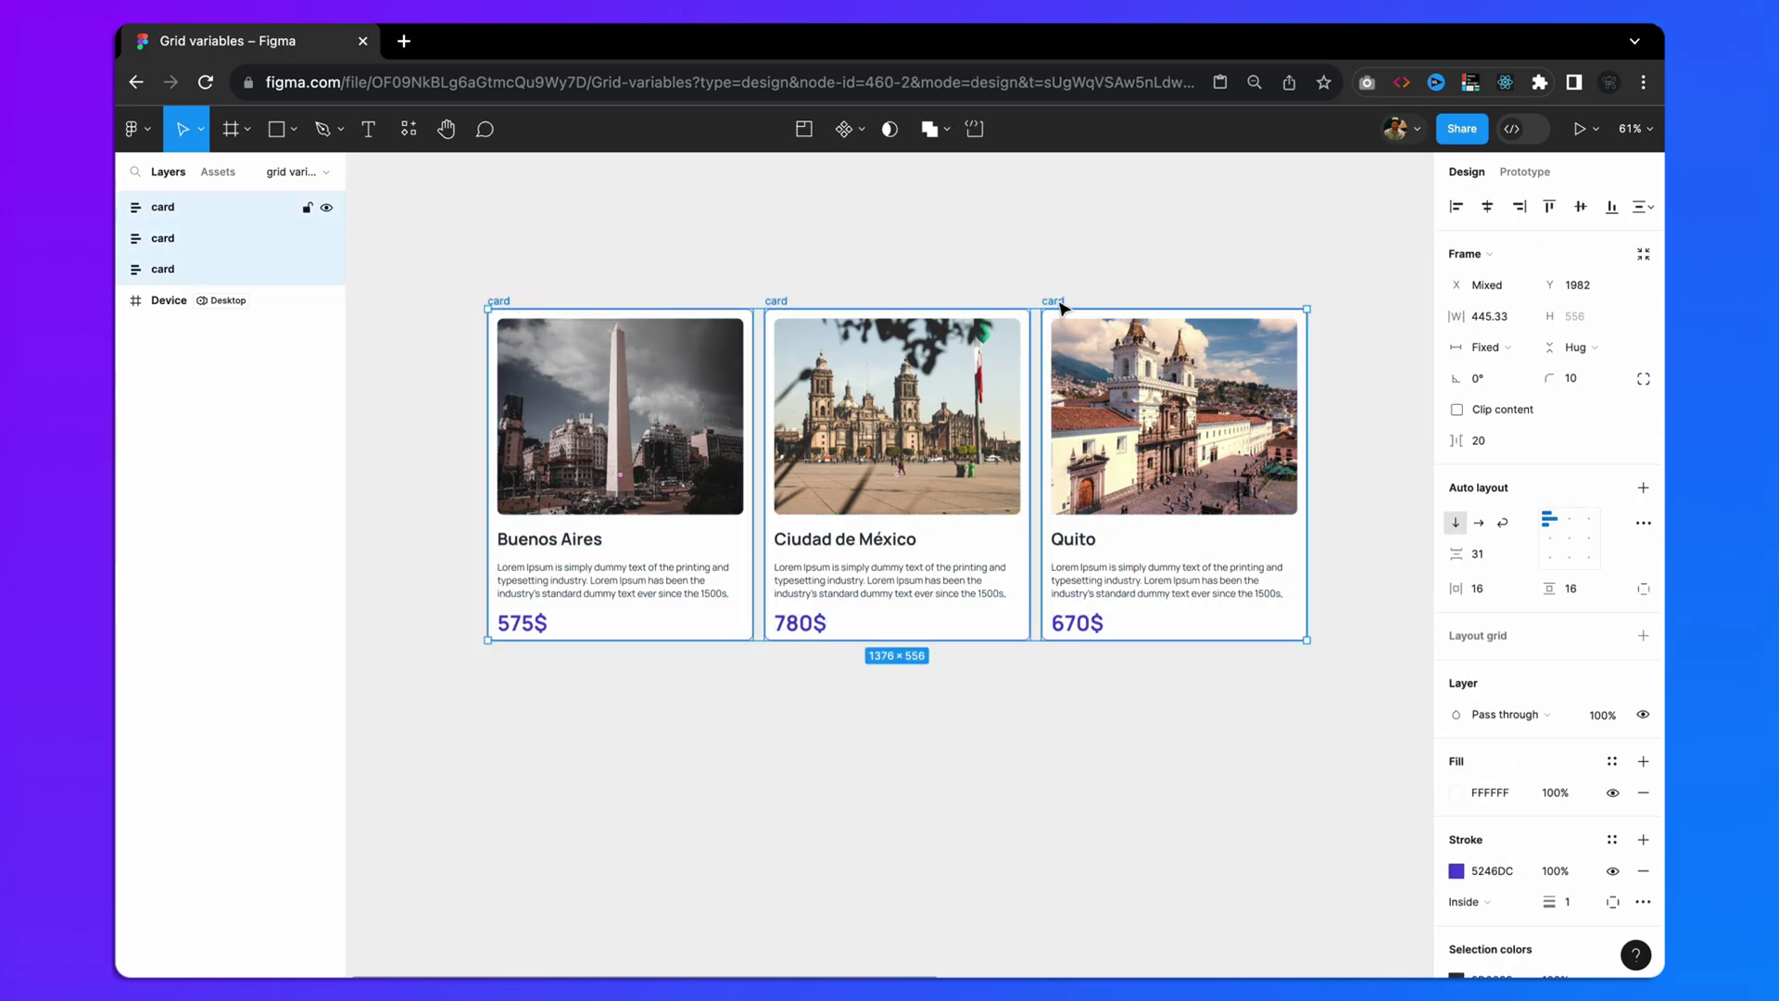
key(shift+a)
key(Escape)
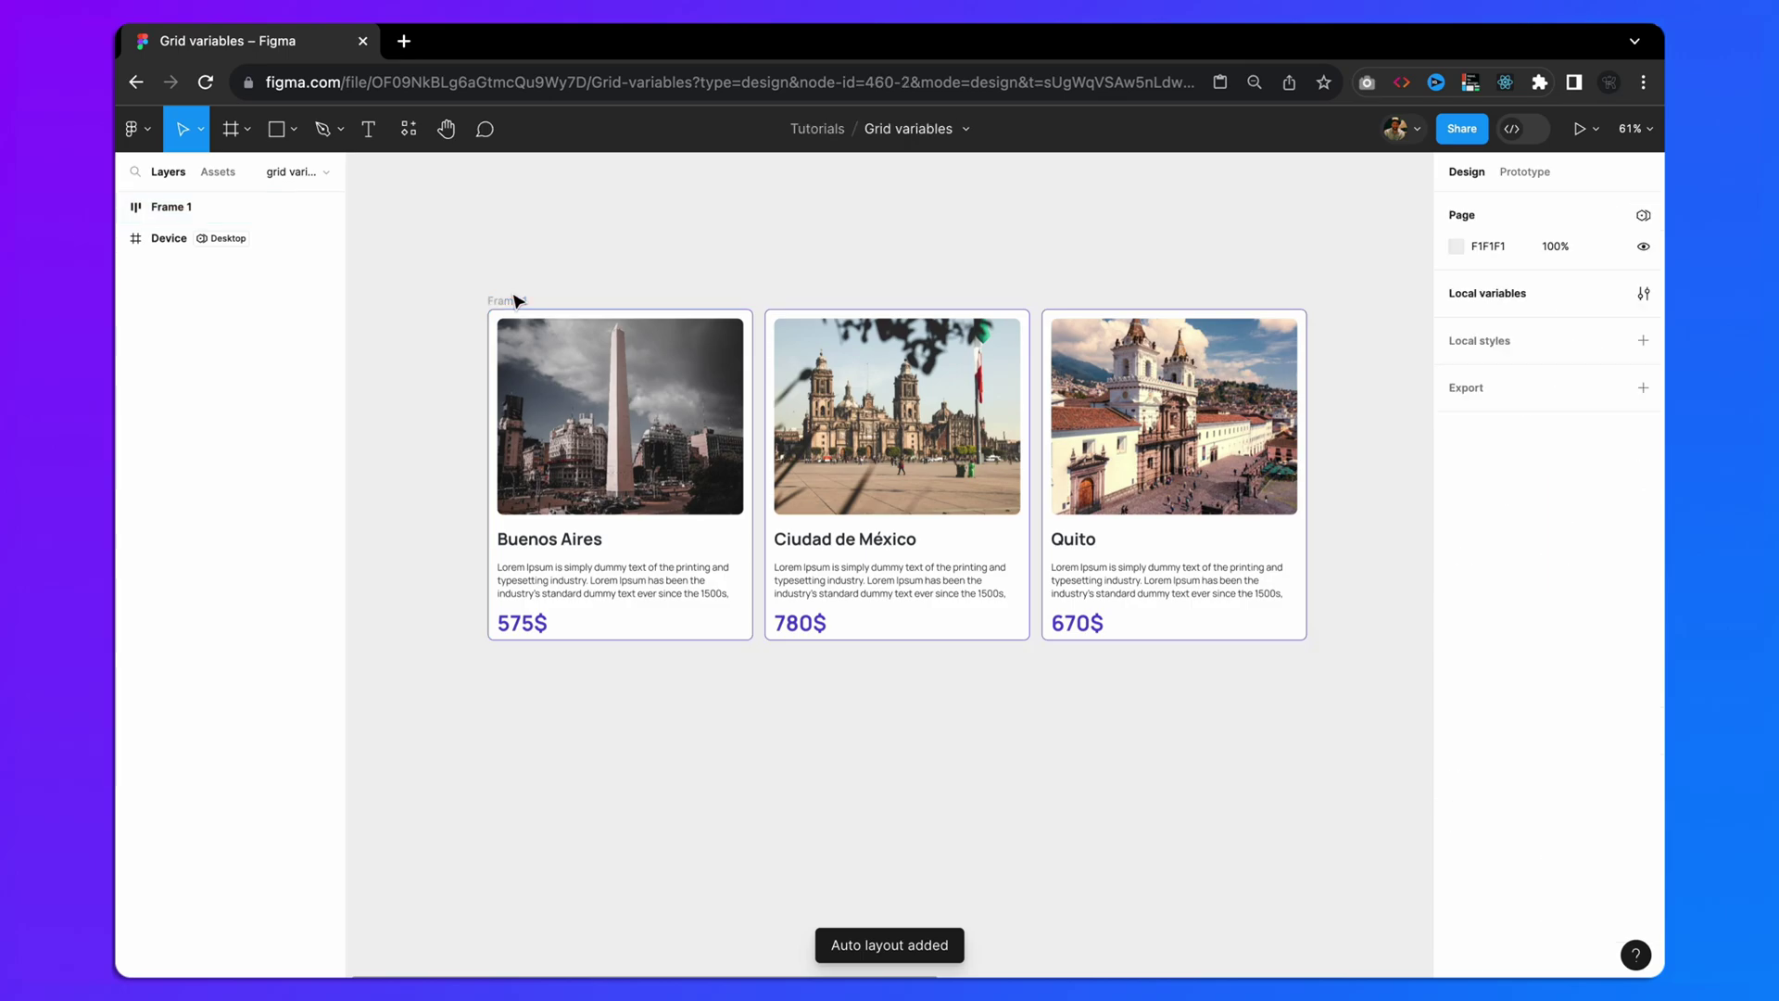
- Rename the auto-layout frame to Section and make it a component
click(514, 299)
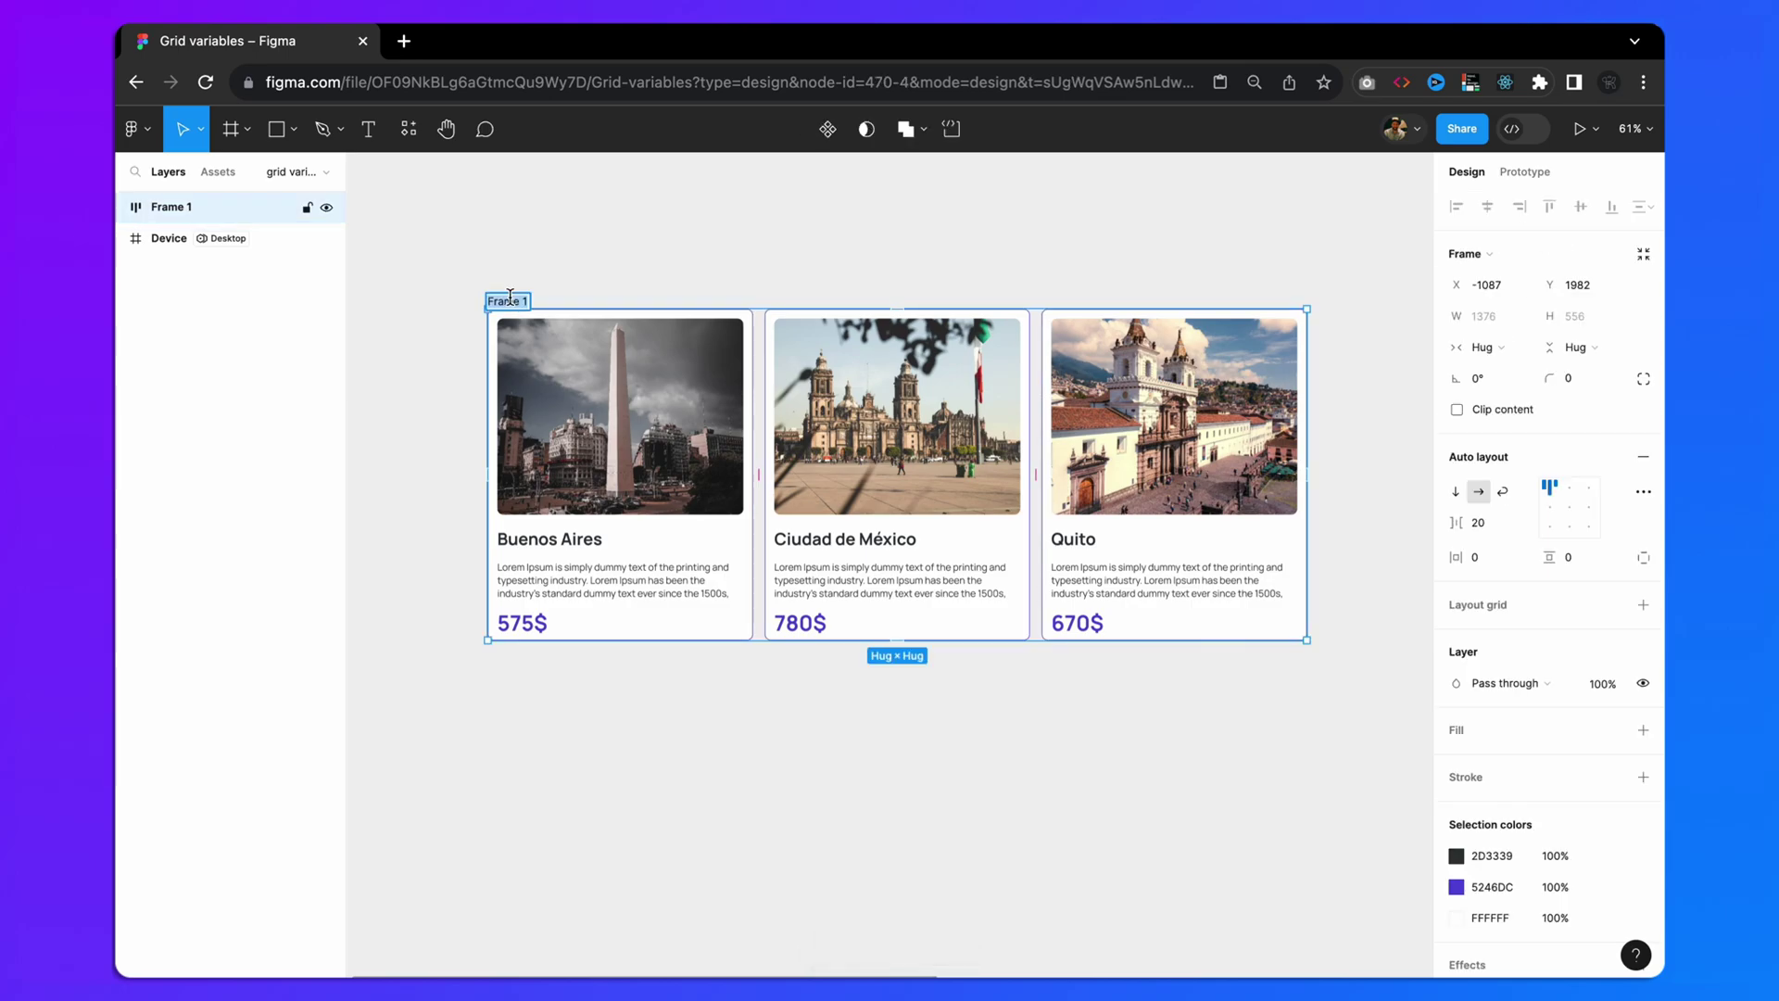
text(Section)
key(Return)
click(516, 270)
click(512, 306)
click(830, 137)
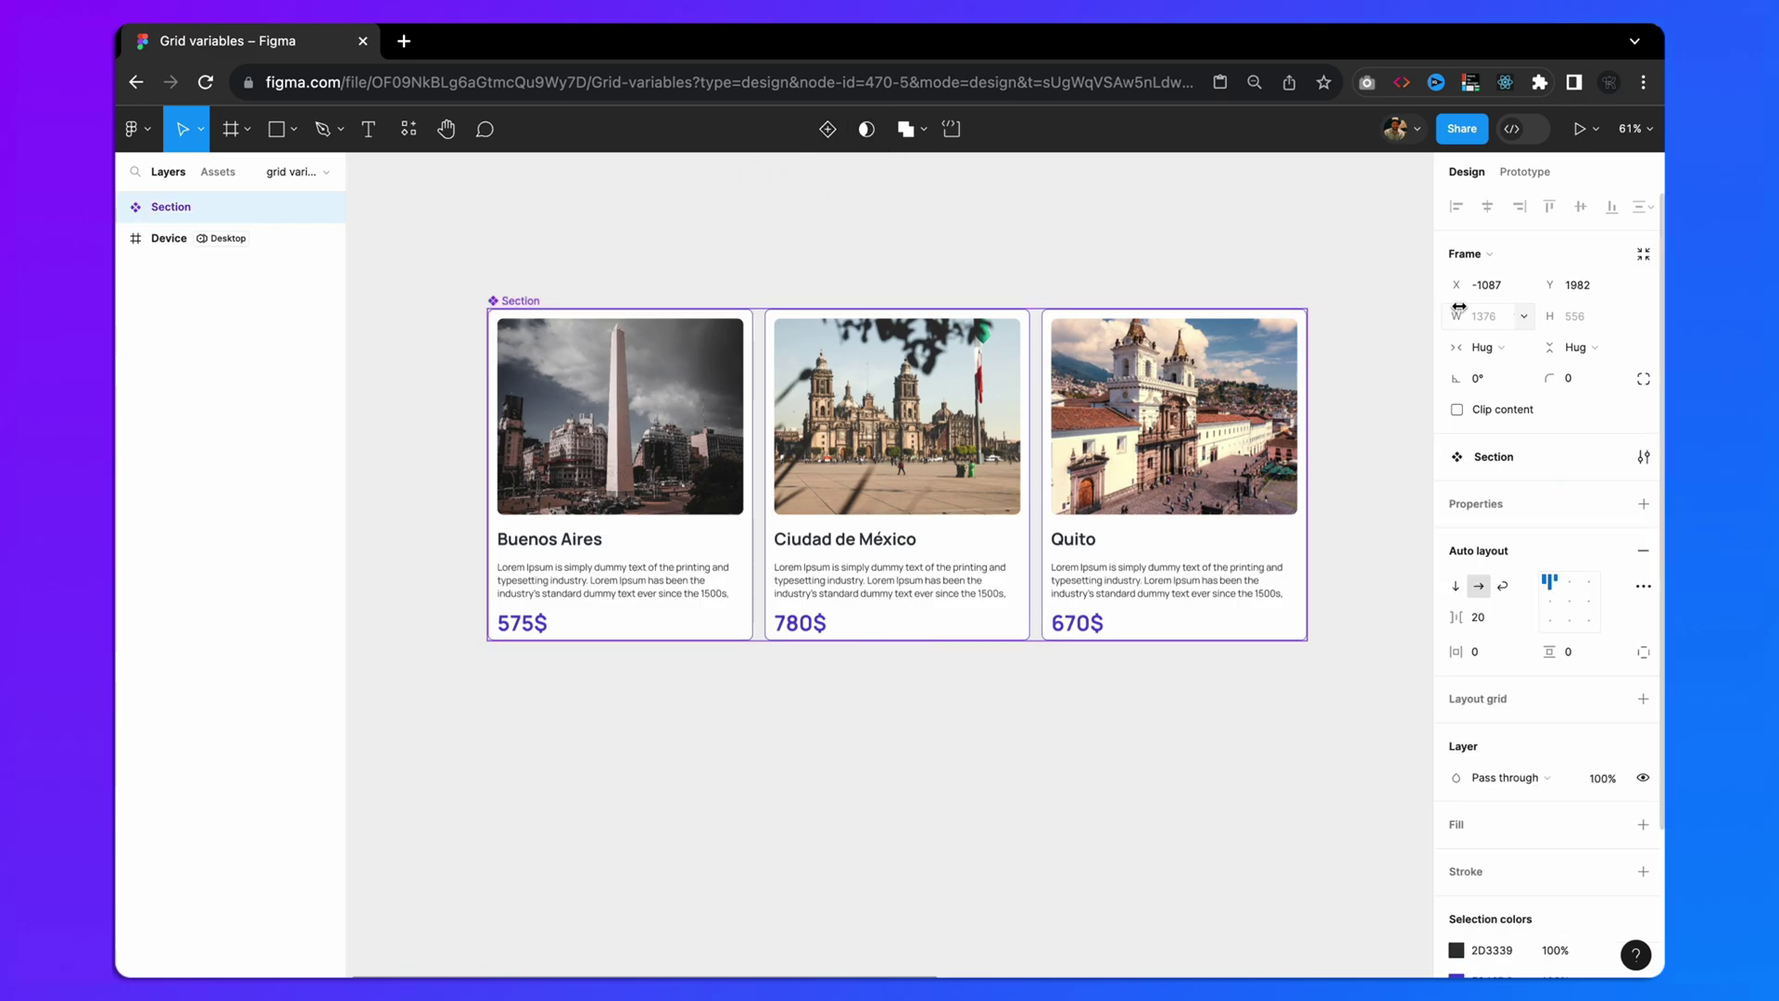
- Bind the Section's width to the screenWidth variable (1440)
click(1525, 317)
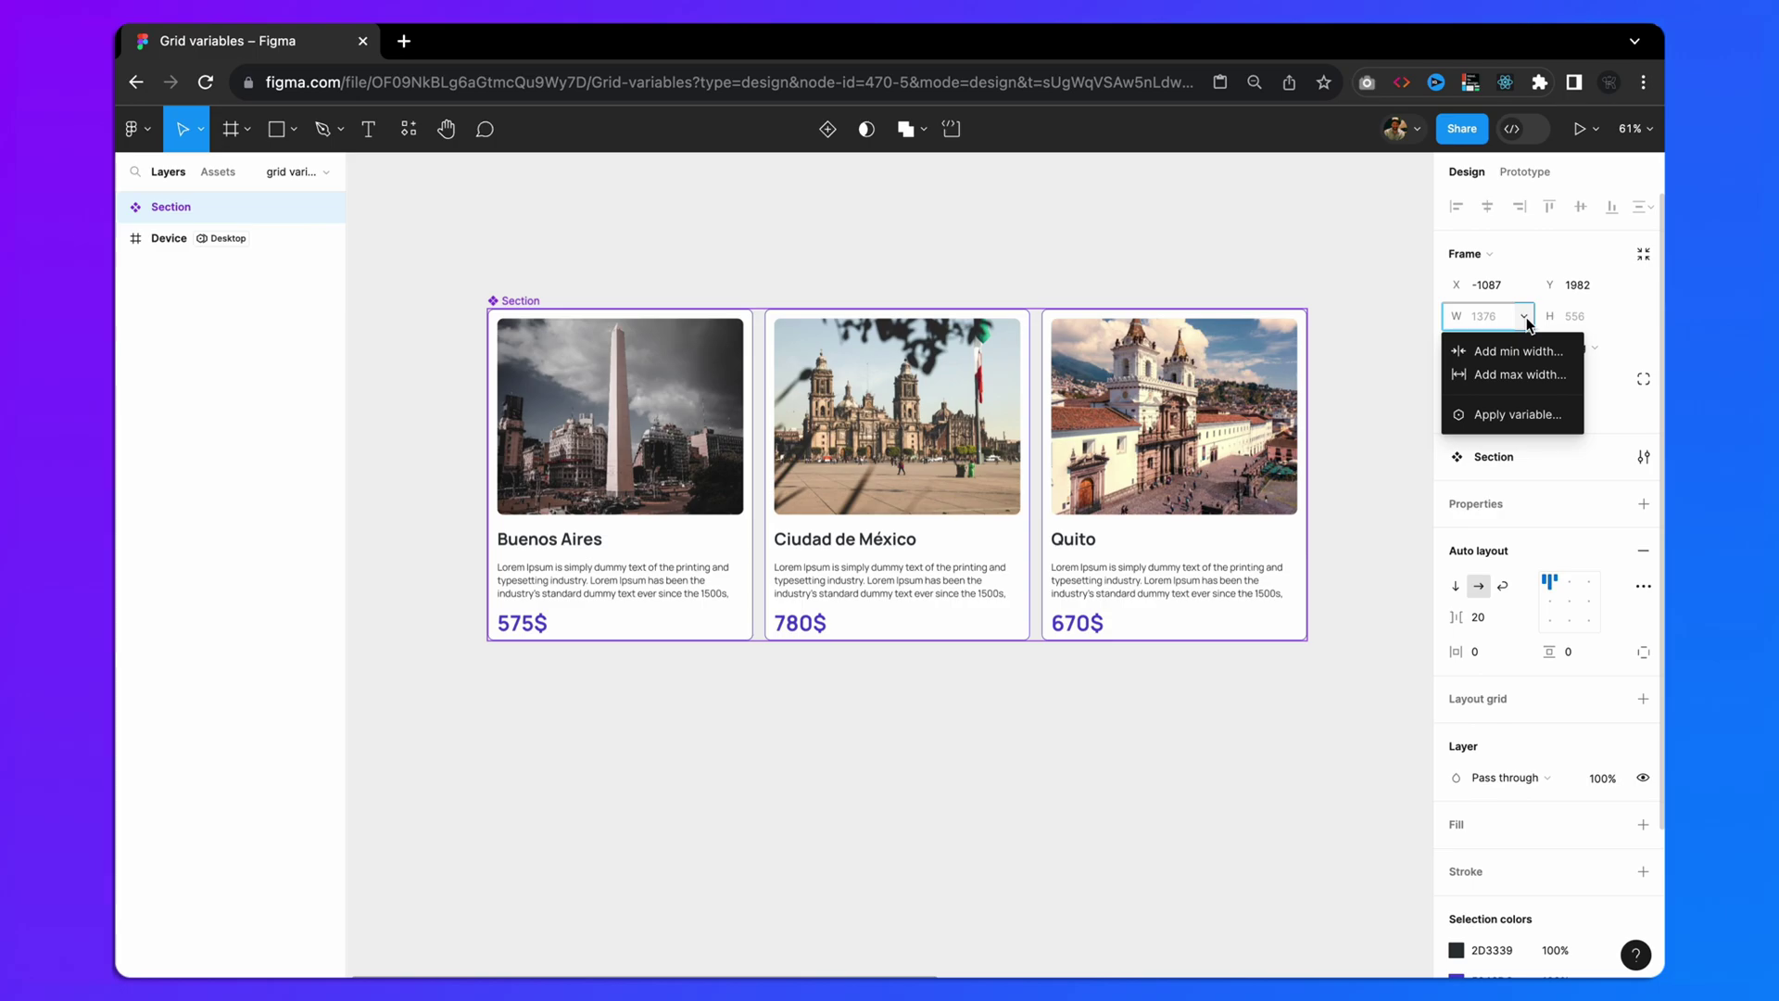
click(1516, 415)
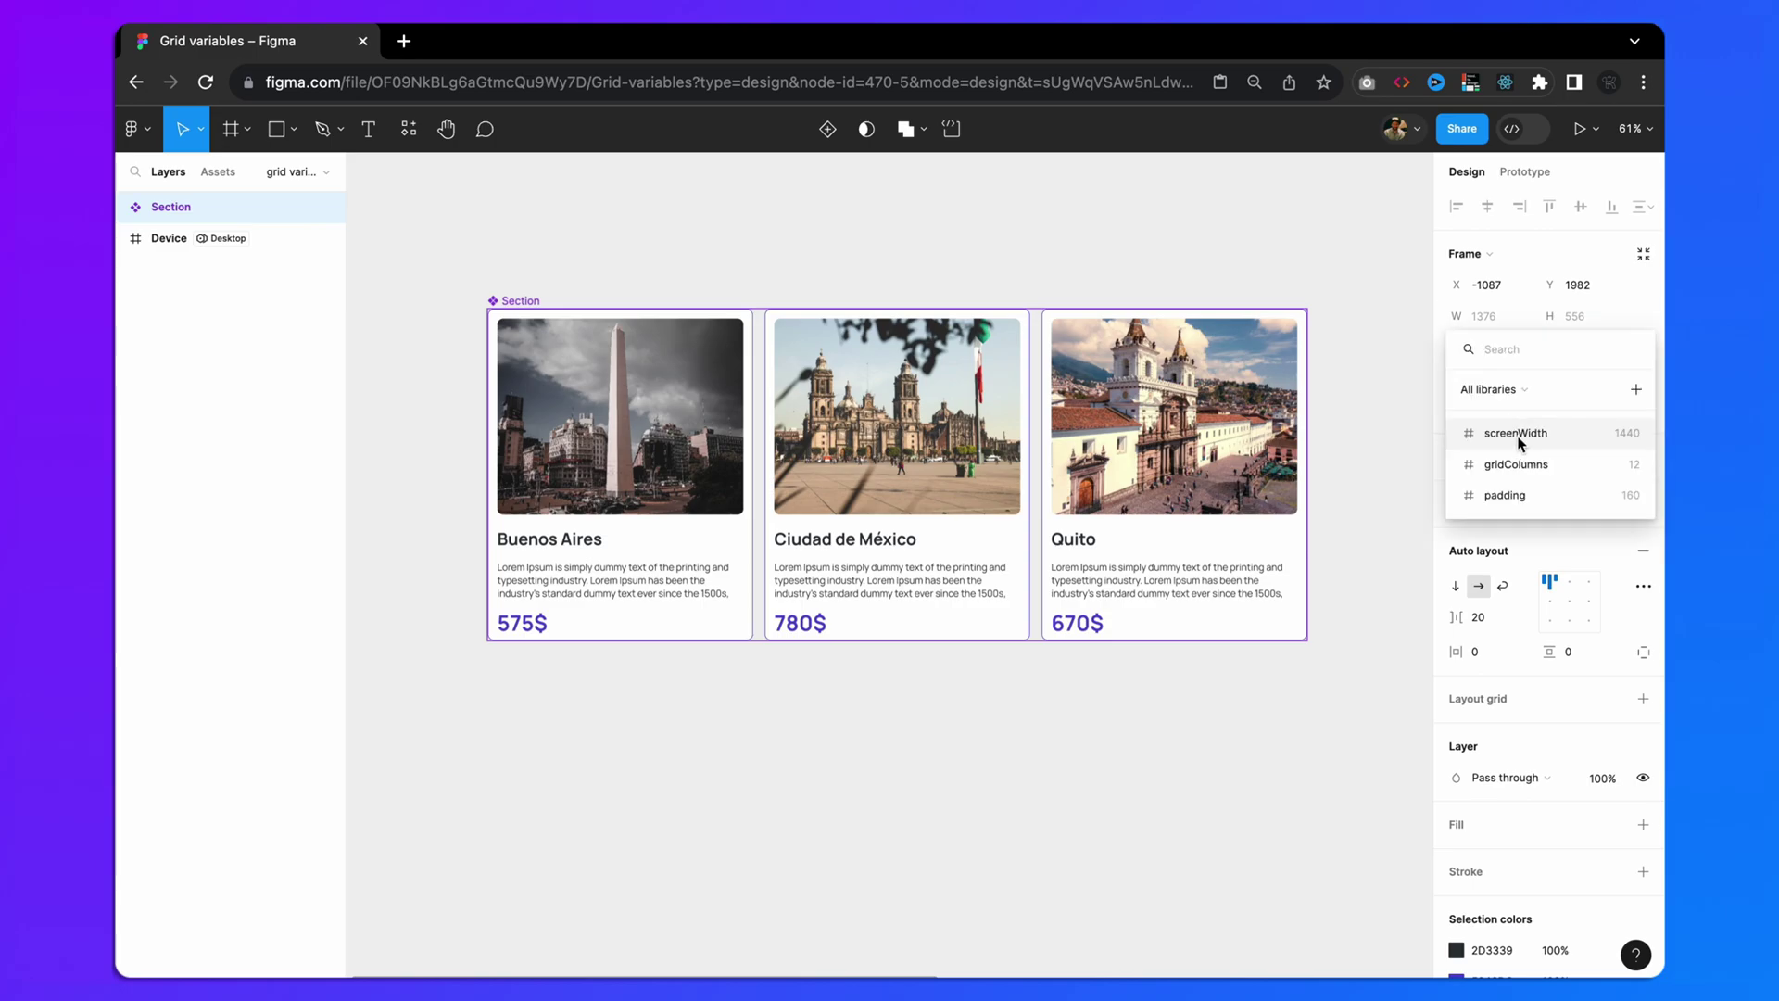
click(1516, 434)
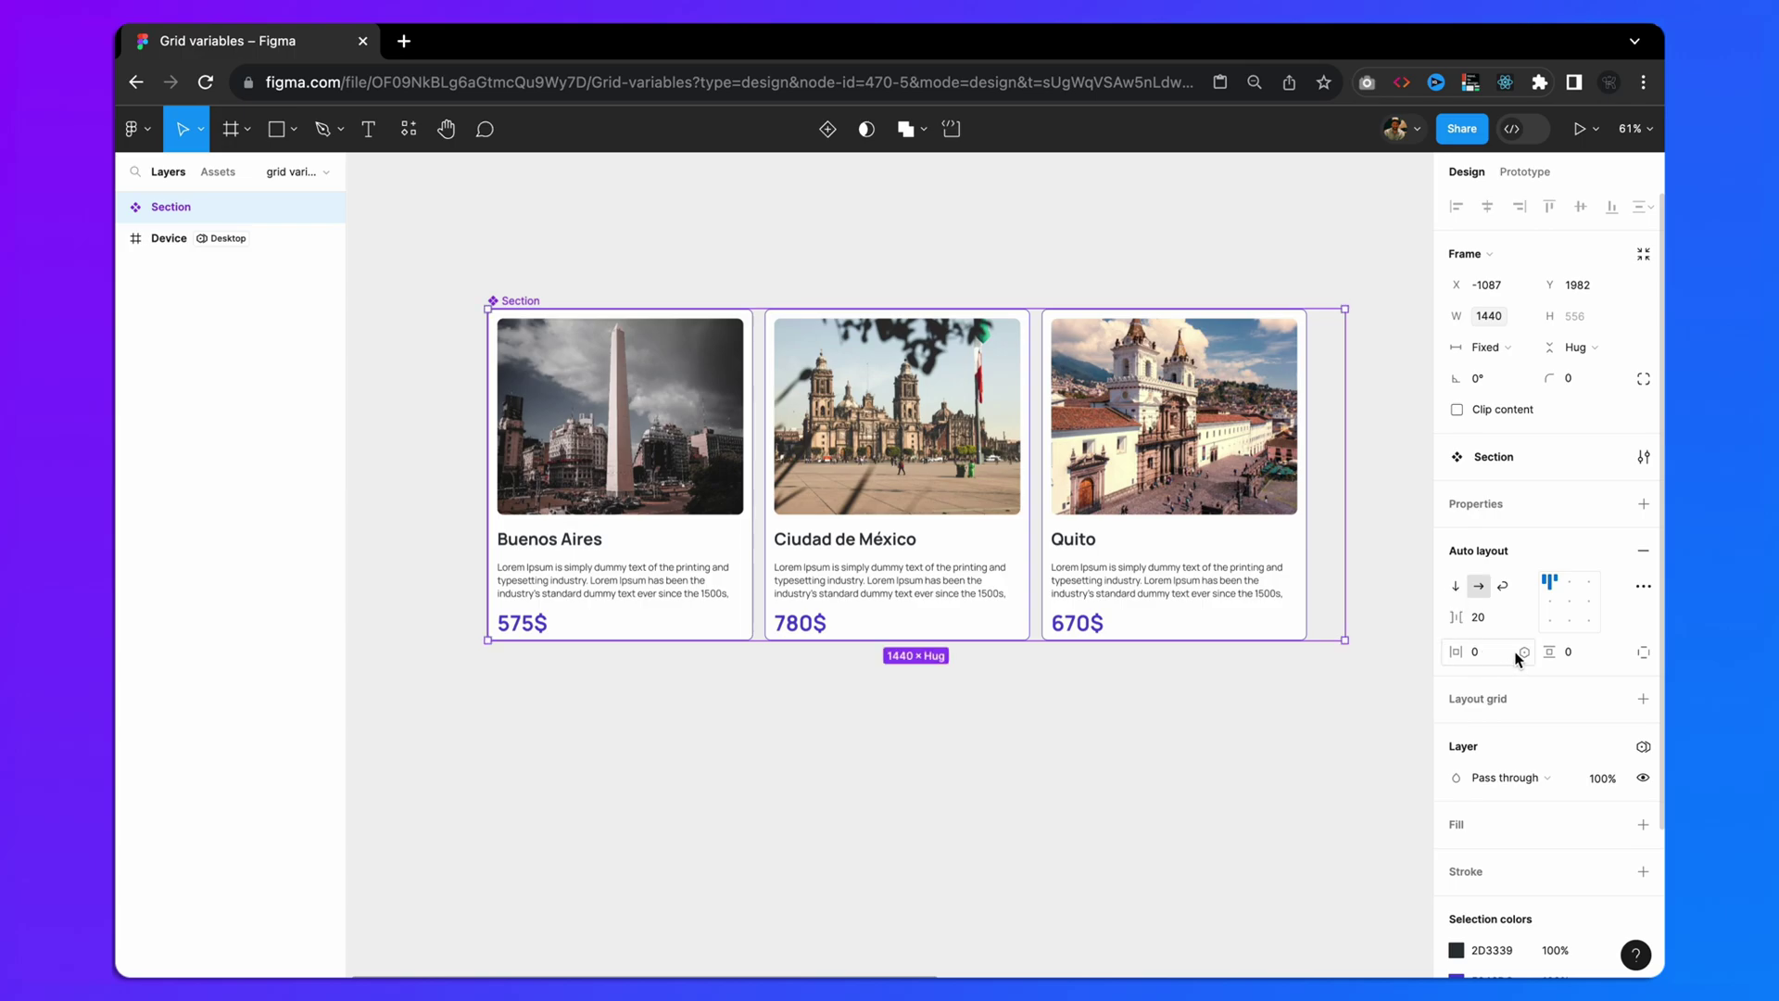
- Bind the Section's horizontal padding to the padding variable (160), pushing the cards inward
click(1526, 653)
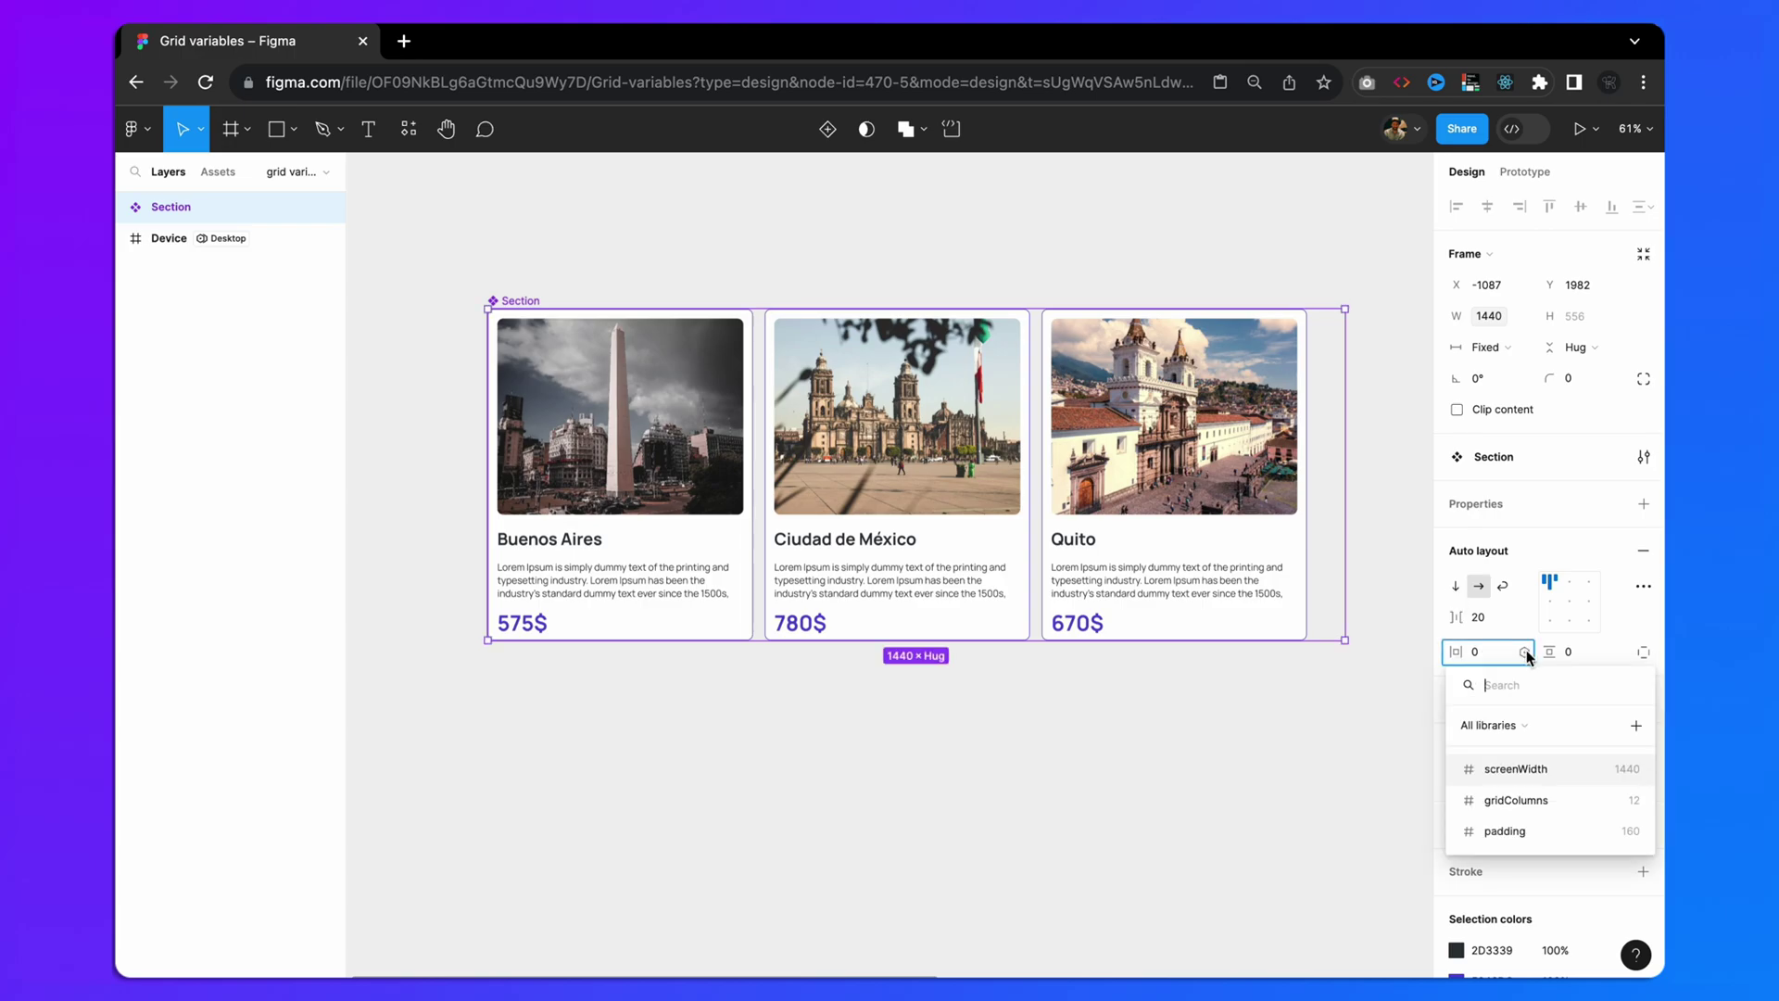
click(1520, 833)
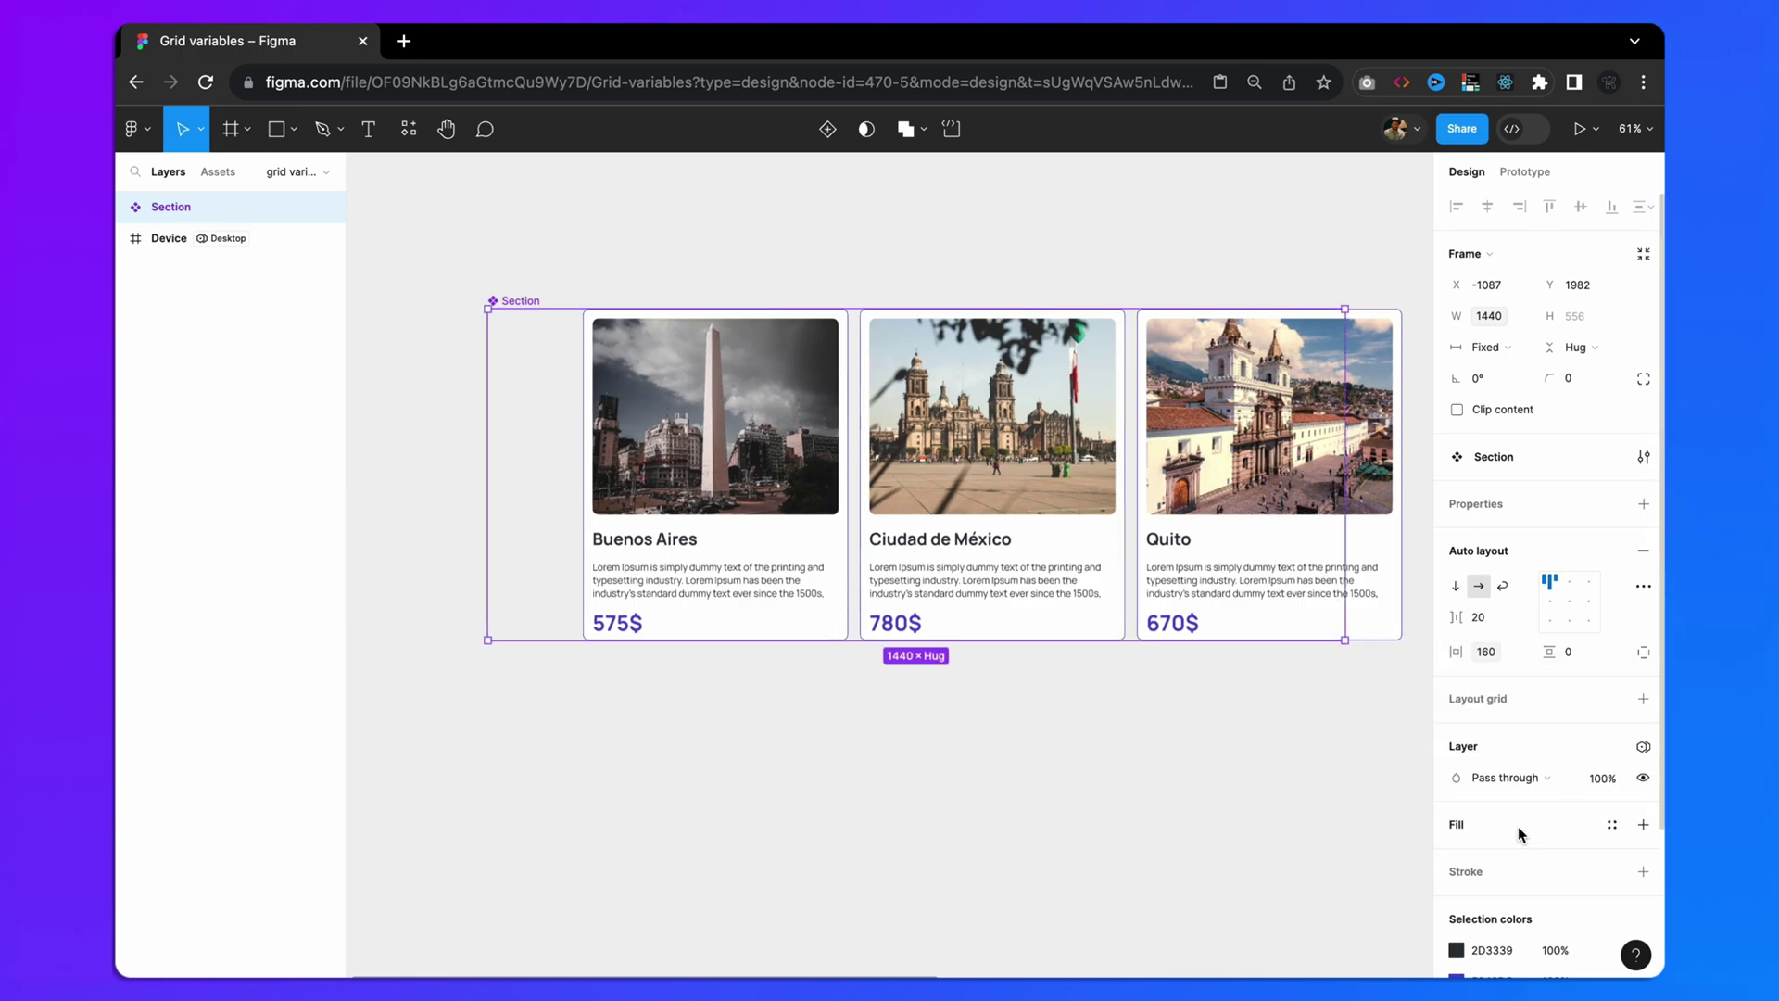
scroll(1155, 496, down, 2)
- Set all three cards, including Quito, to Fill container width, each 360 wide within the Section
scroll(1155, 493, right, 3)
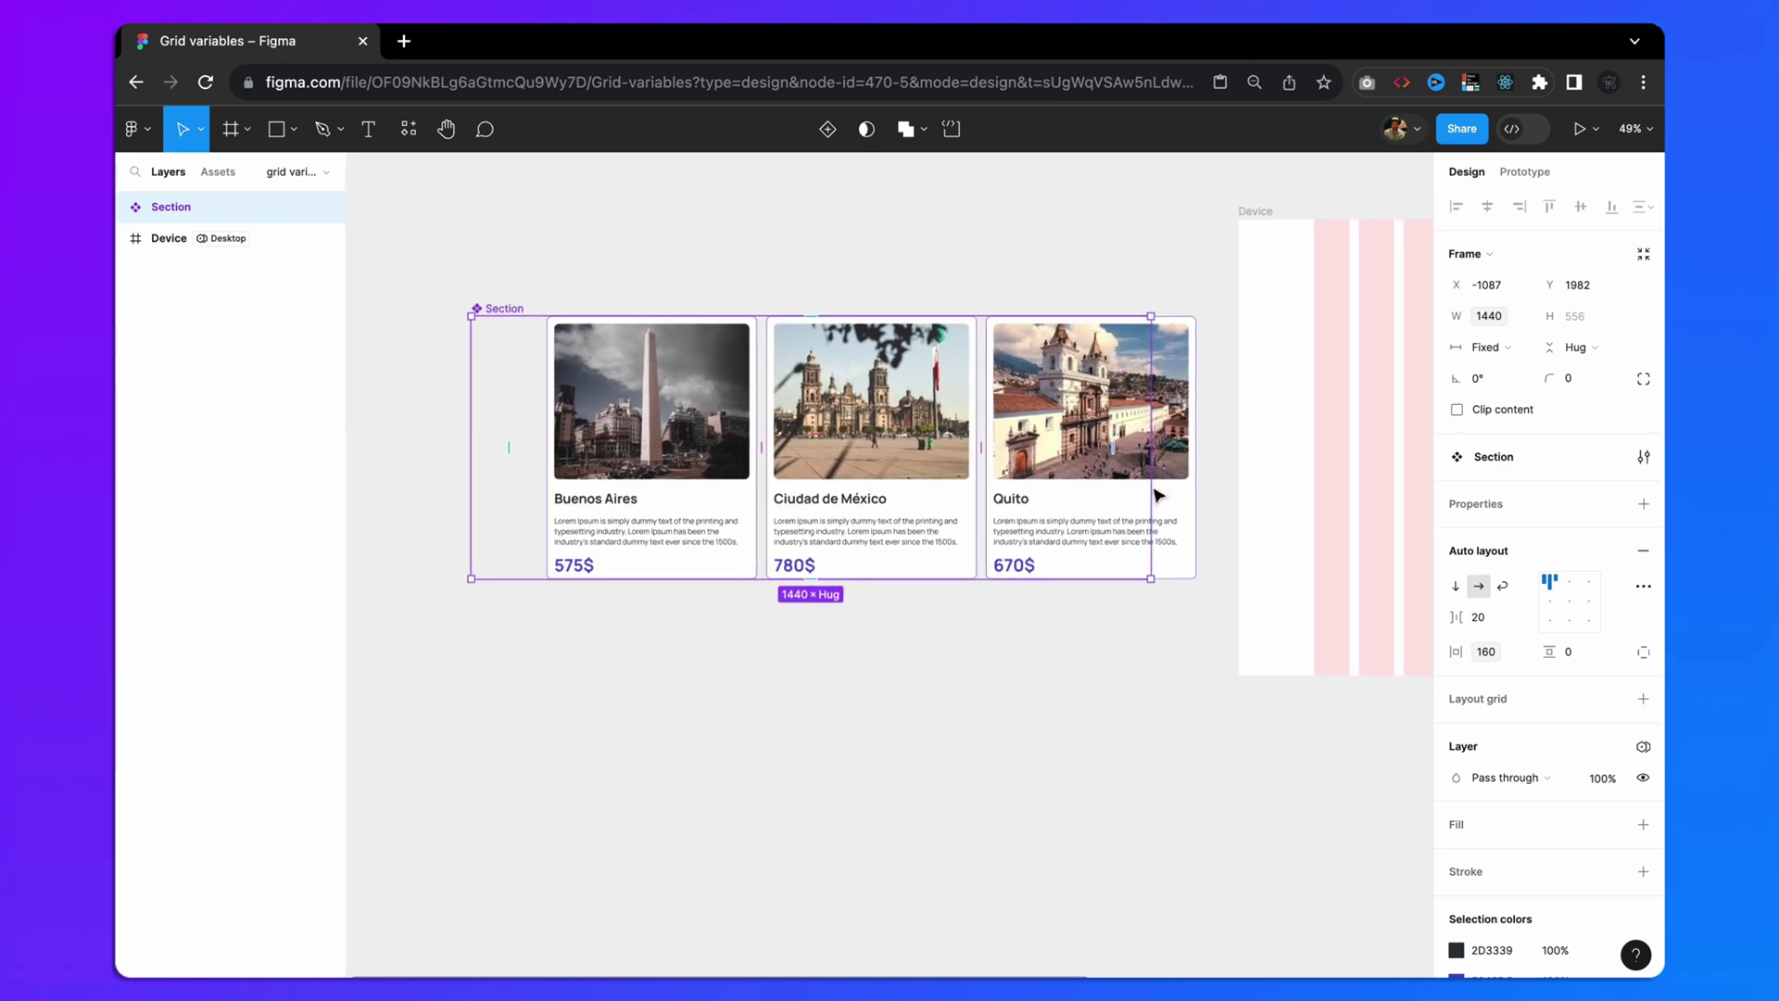
double_click(714, 513)
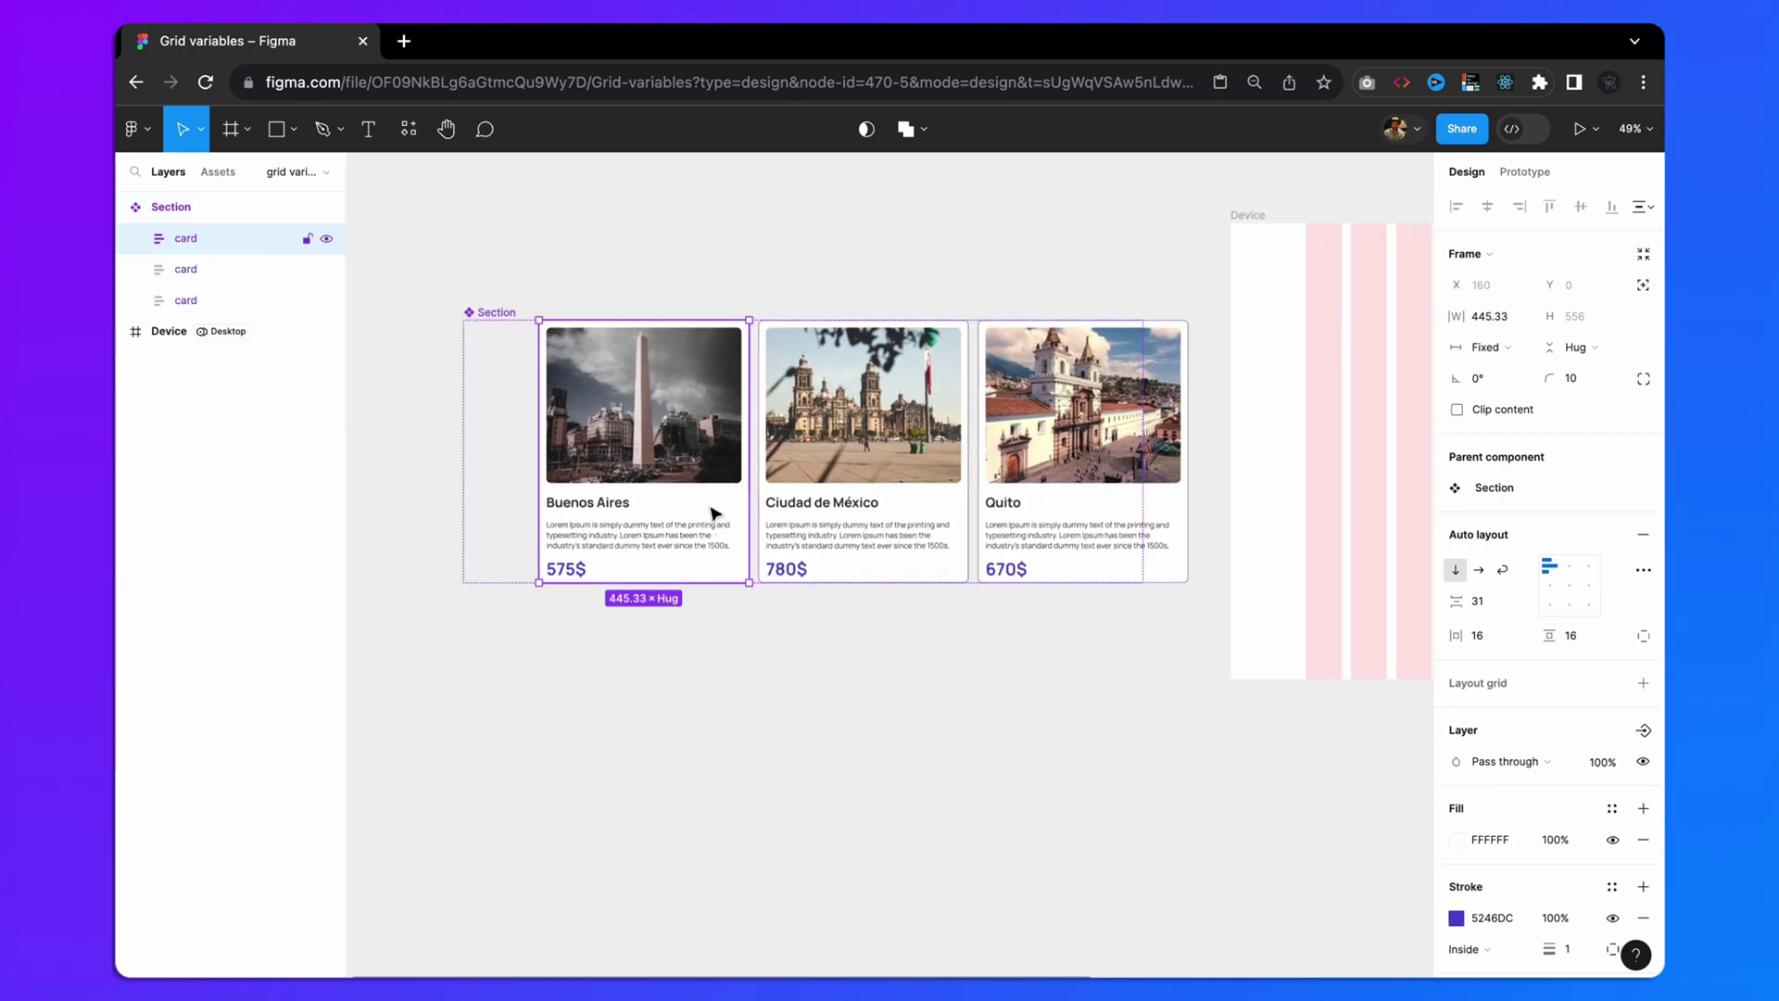
shift+click(922, 517)
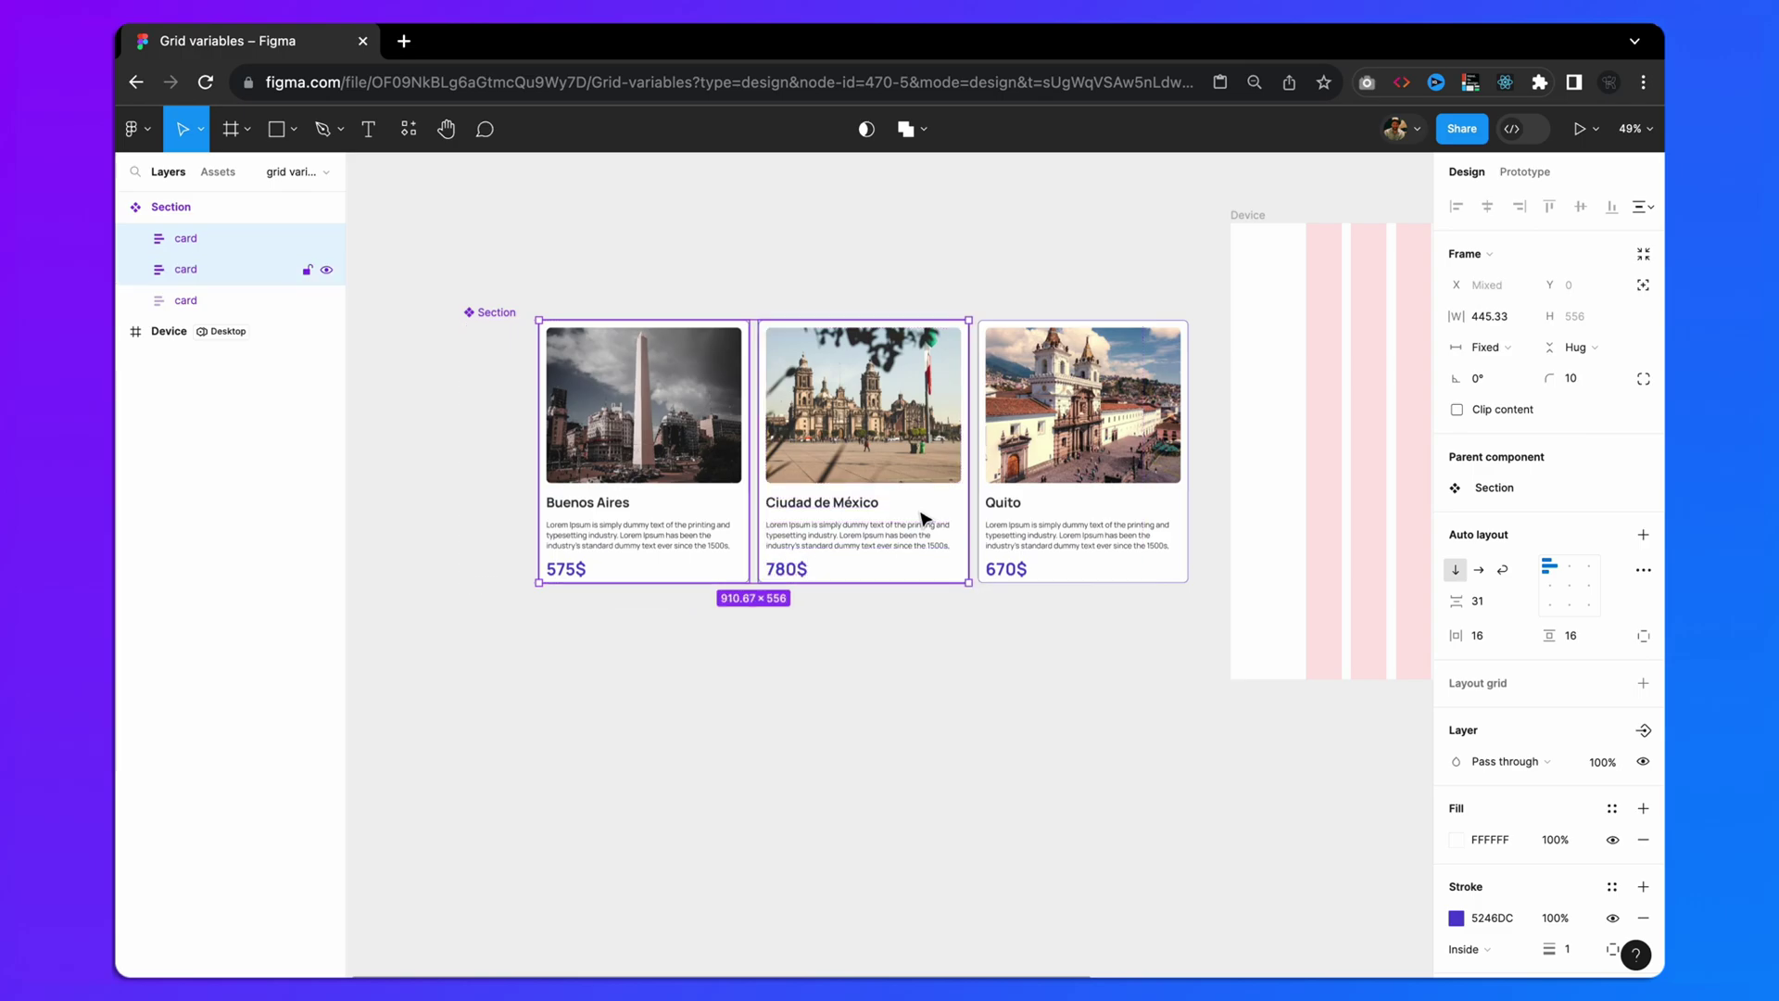
shift+click(1093, 512)
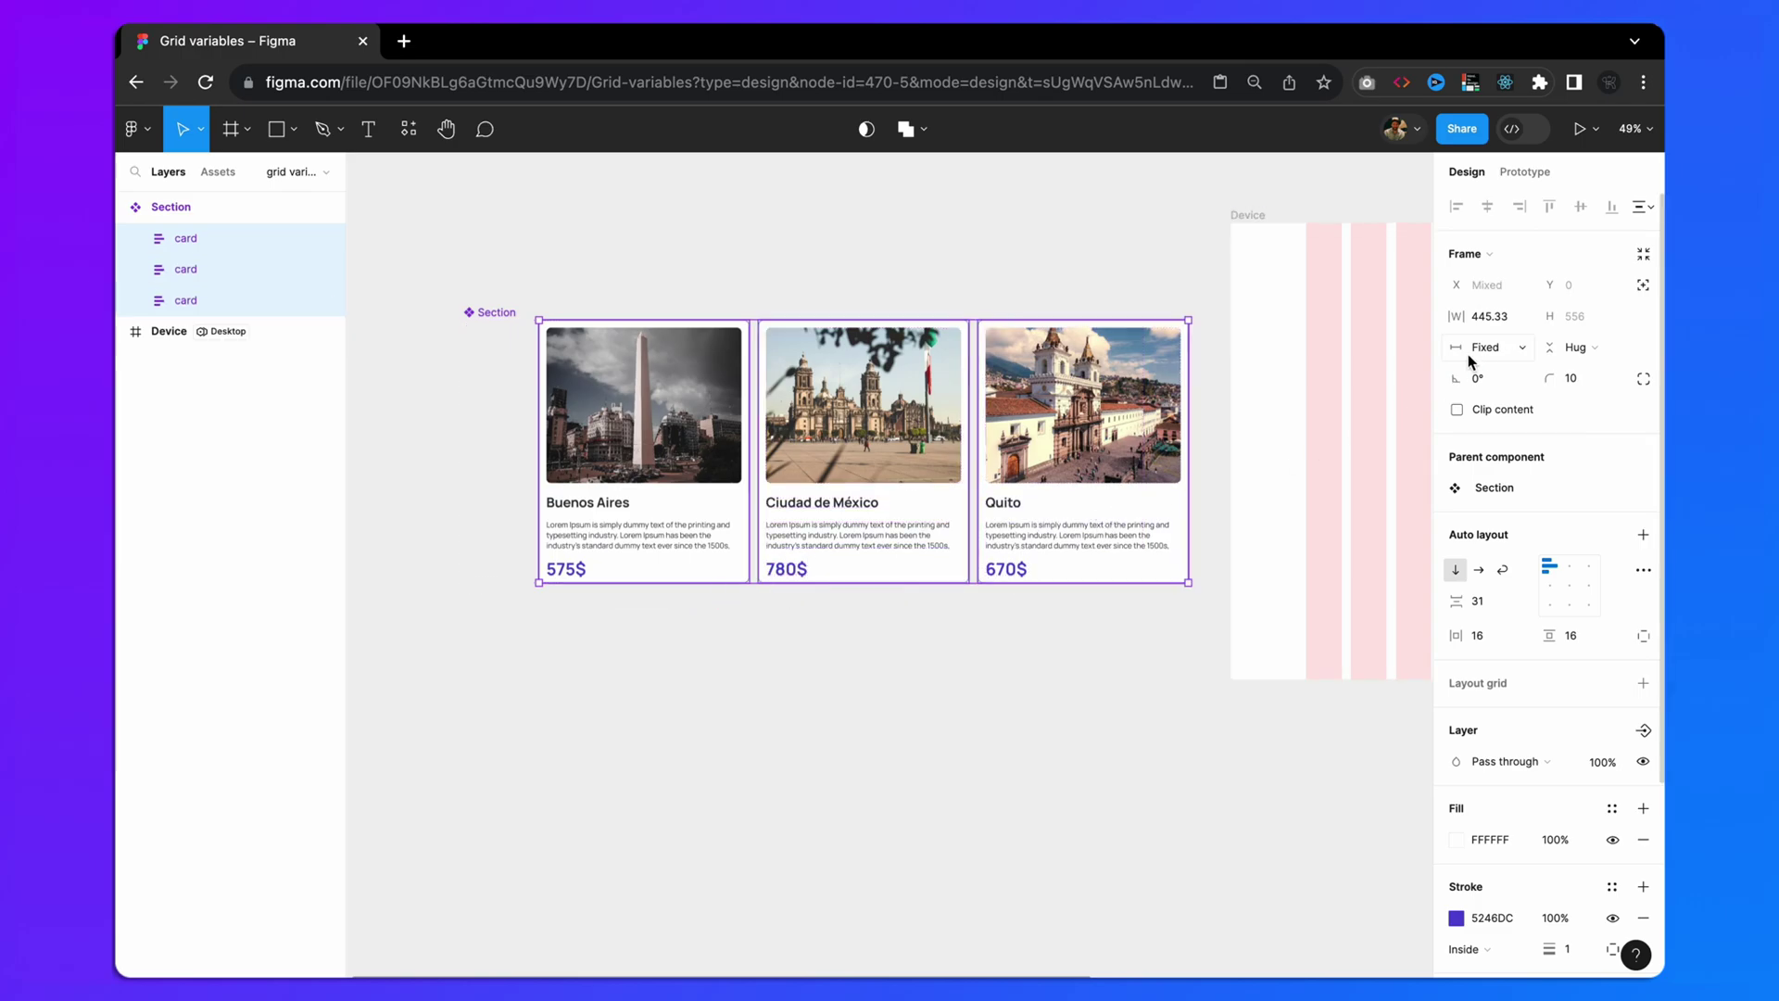
click(1498, 348)
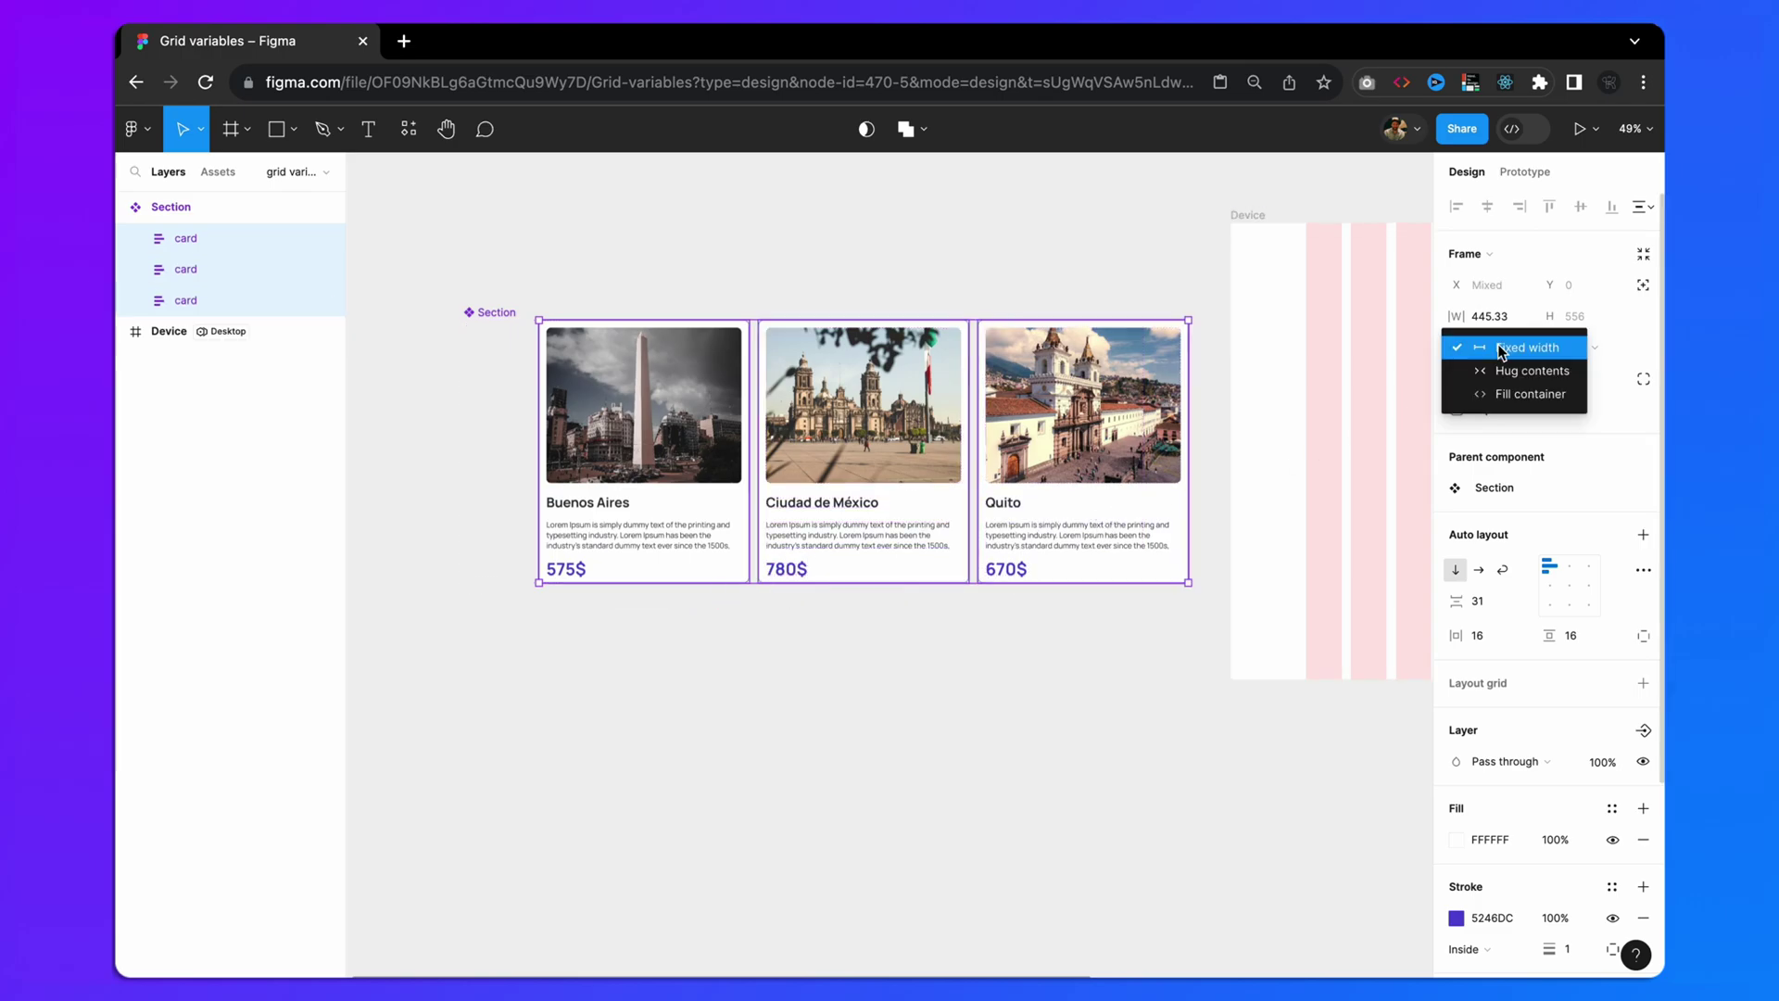
click(1497, 389)
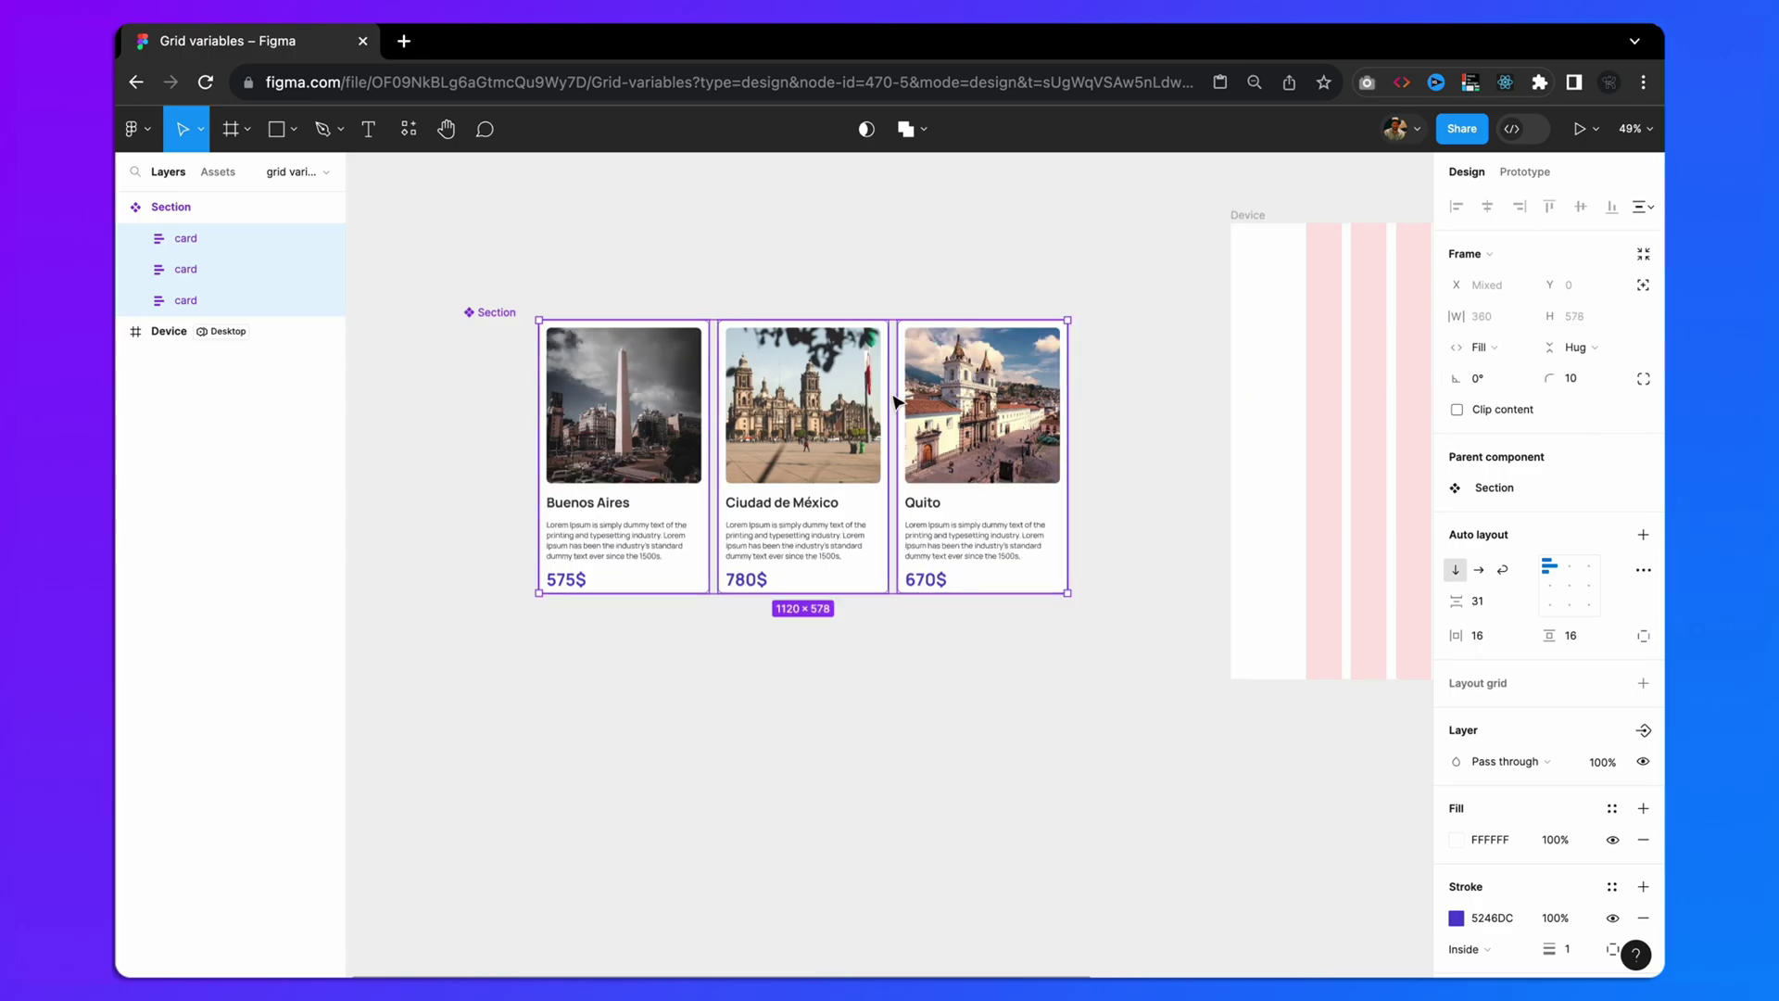
click(487, 315)
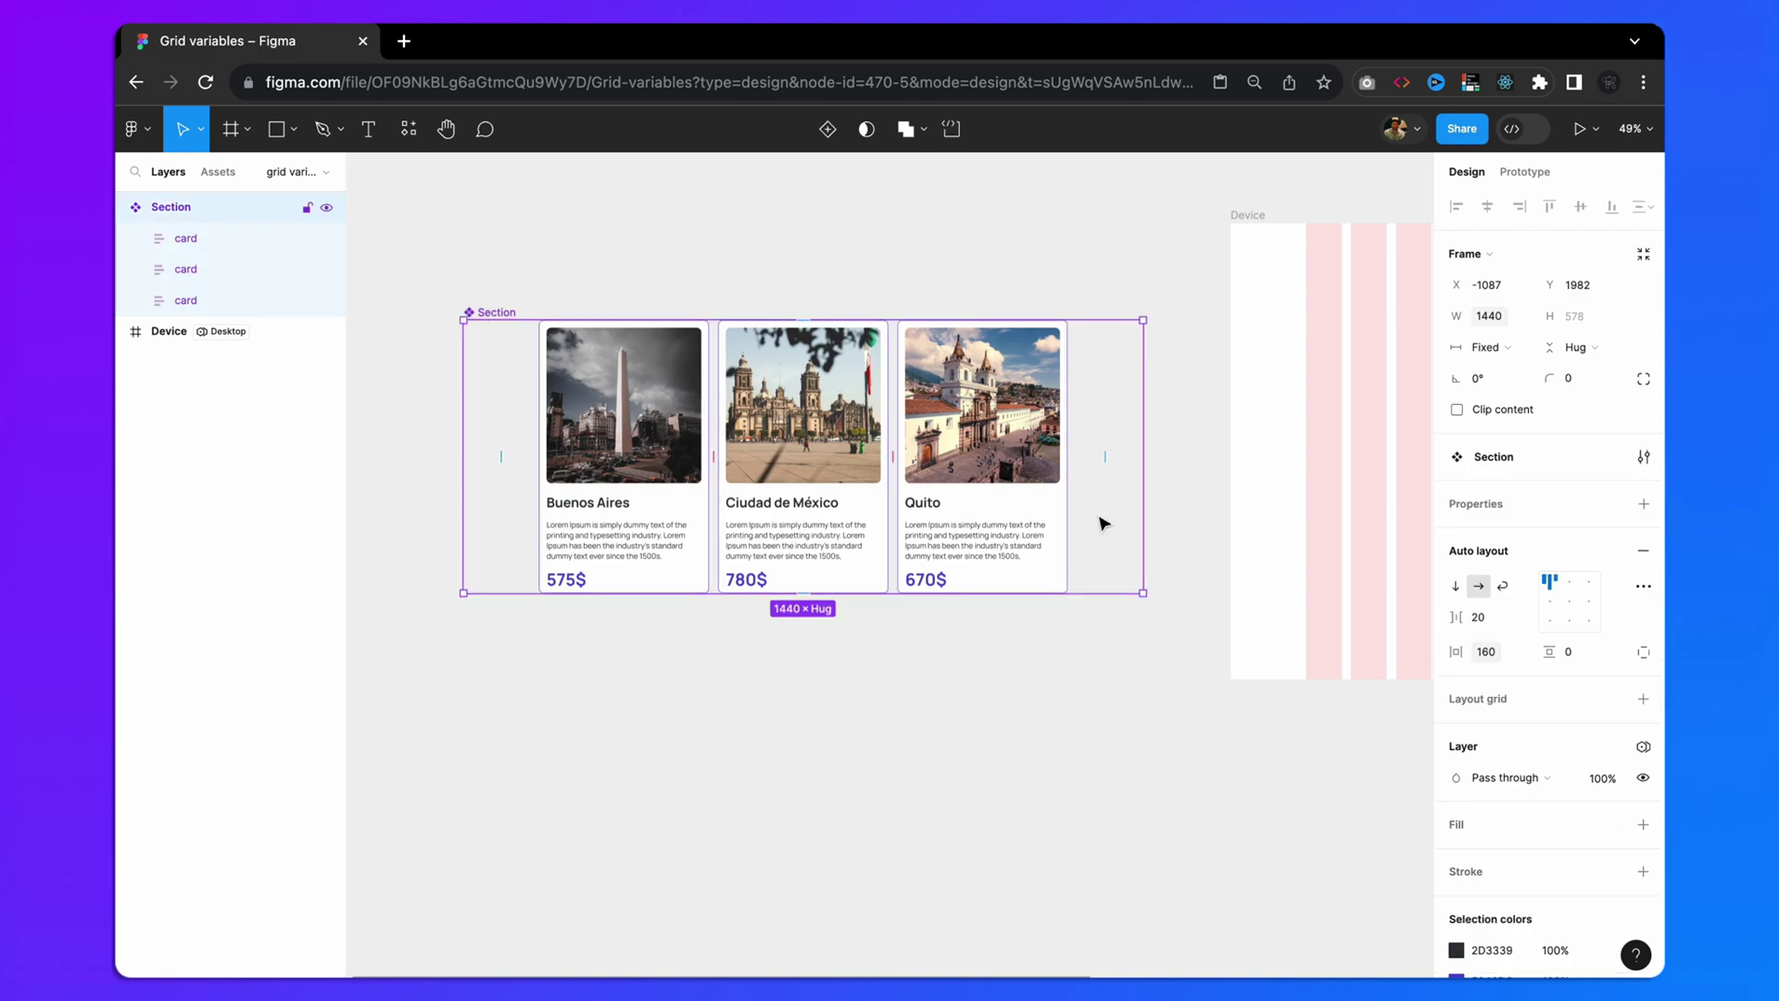
- Turn on Wrap in the Section's auto layout, test by narrowing it, then undo back to 1440 wide
click(1504, 586)
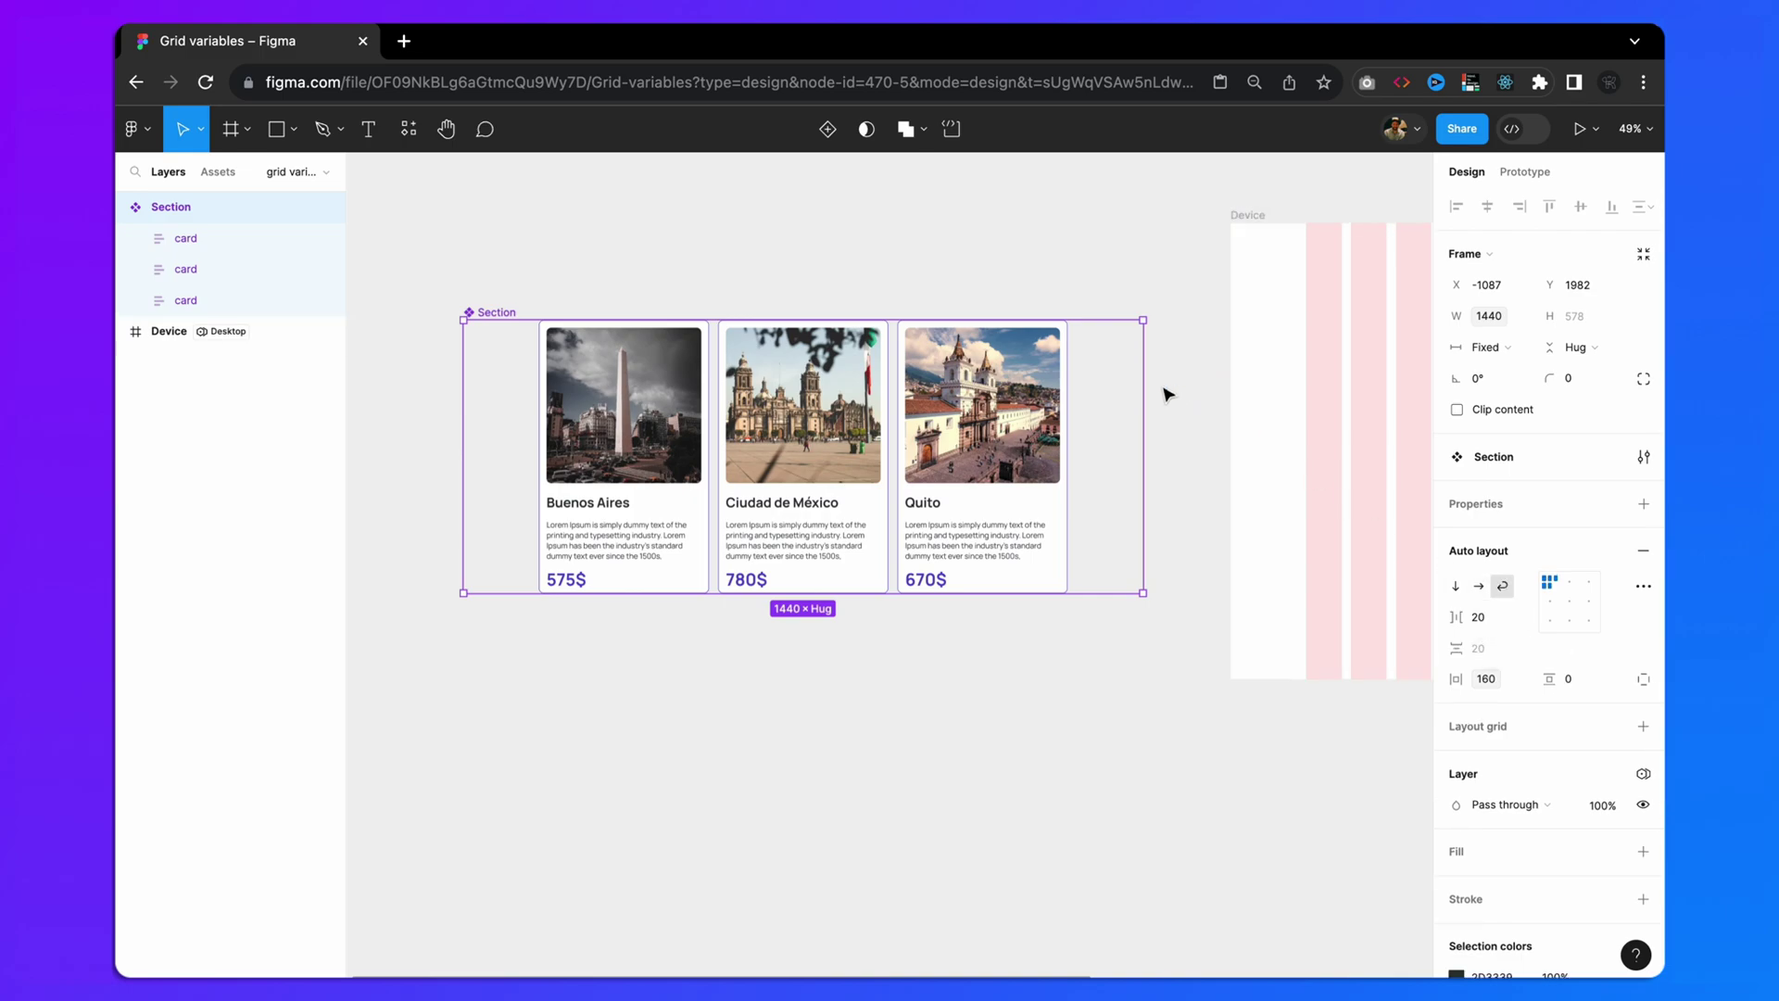
mouse_move(1139, 376)
mouse_down()
mouse_move(980, 371)
mouse_move(1063, 366)
mouse_up()
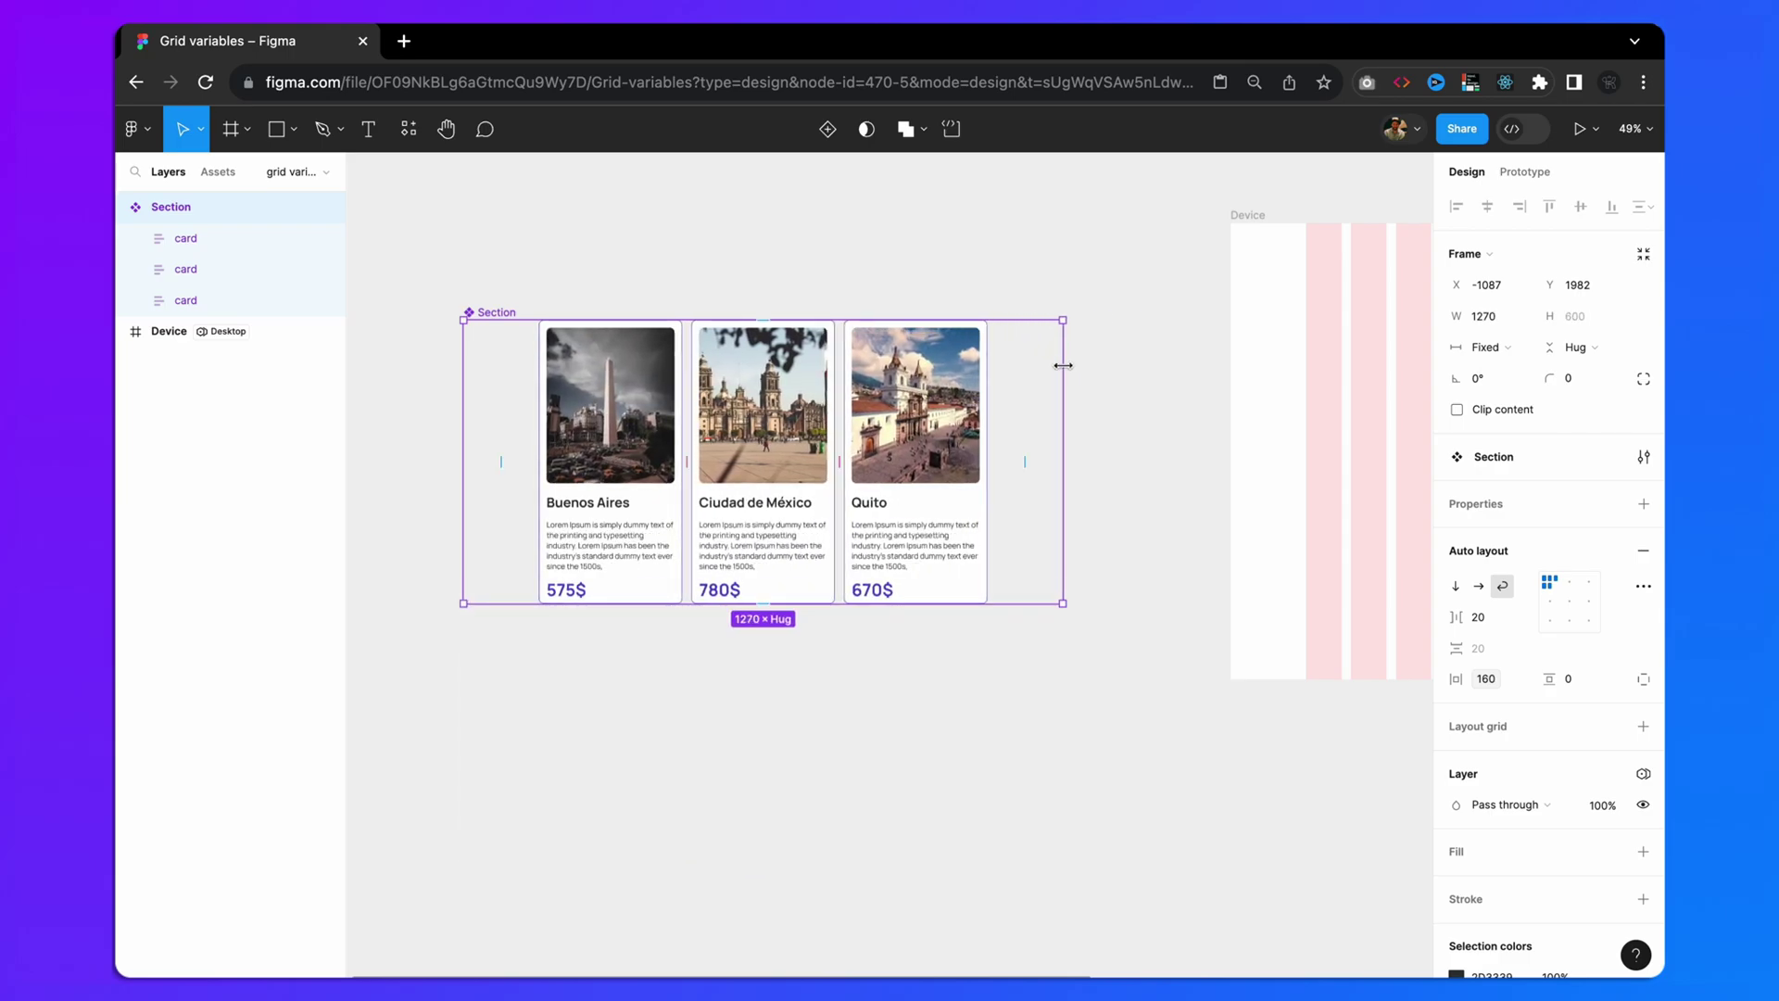
key(ctrl+z)
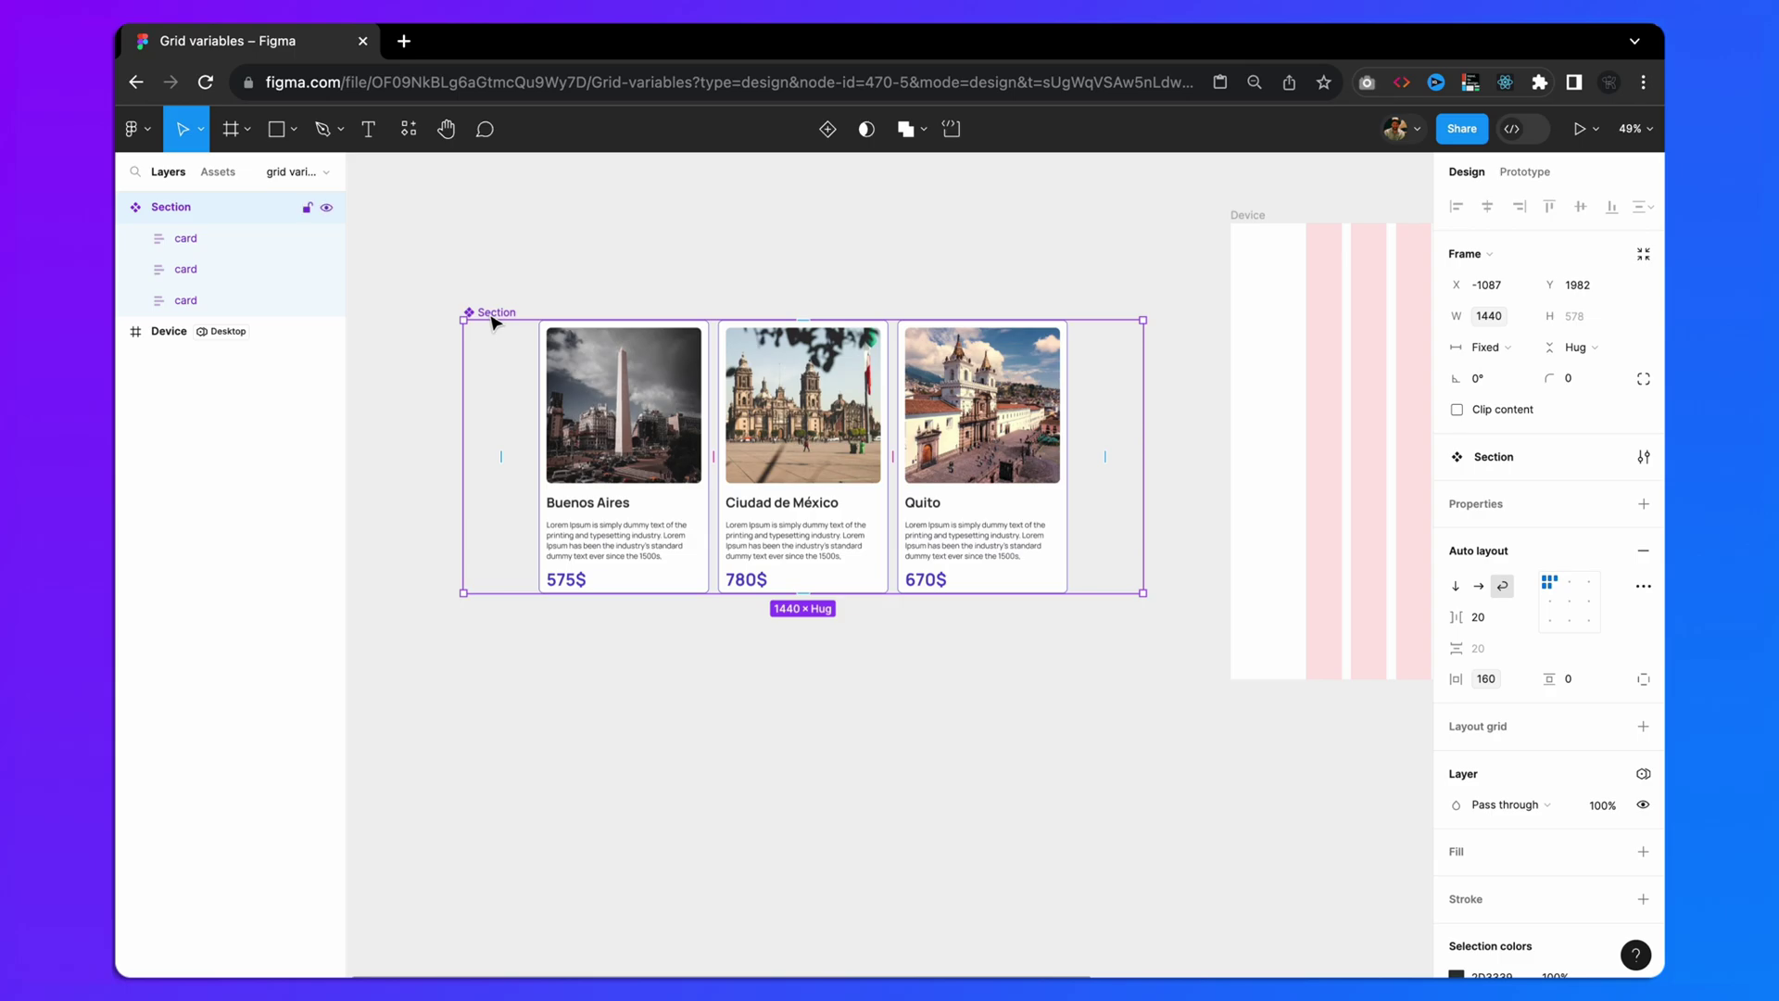
scroll(492, 321, right, 5)
scroll(556, 306, right, 5)
- Paste a Section instance into the Device frame and align it to Device's top edge
click(787, 279)
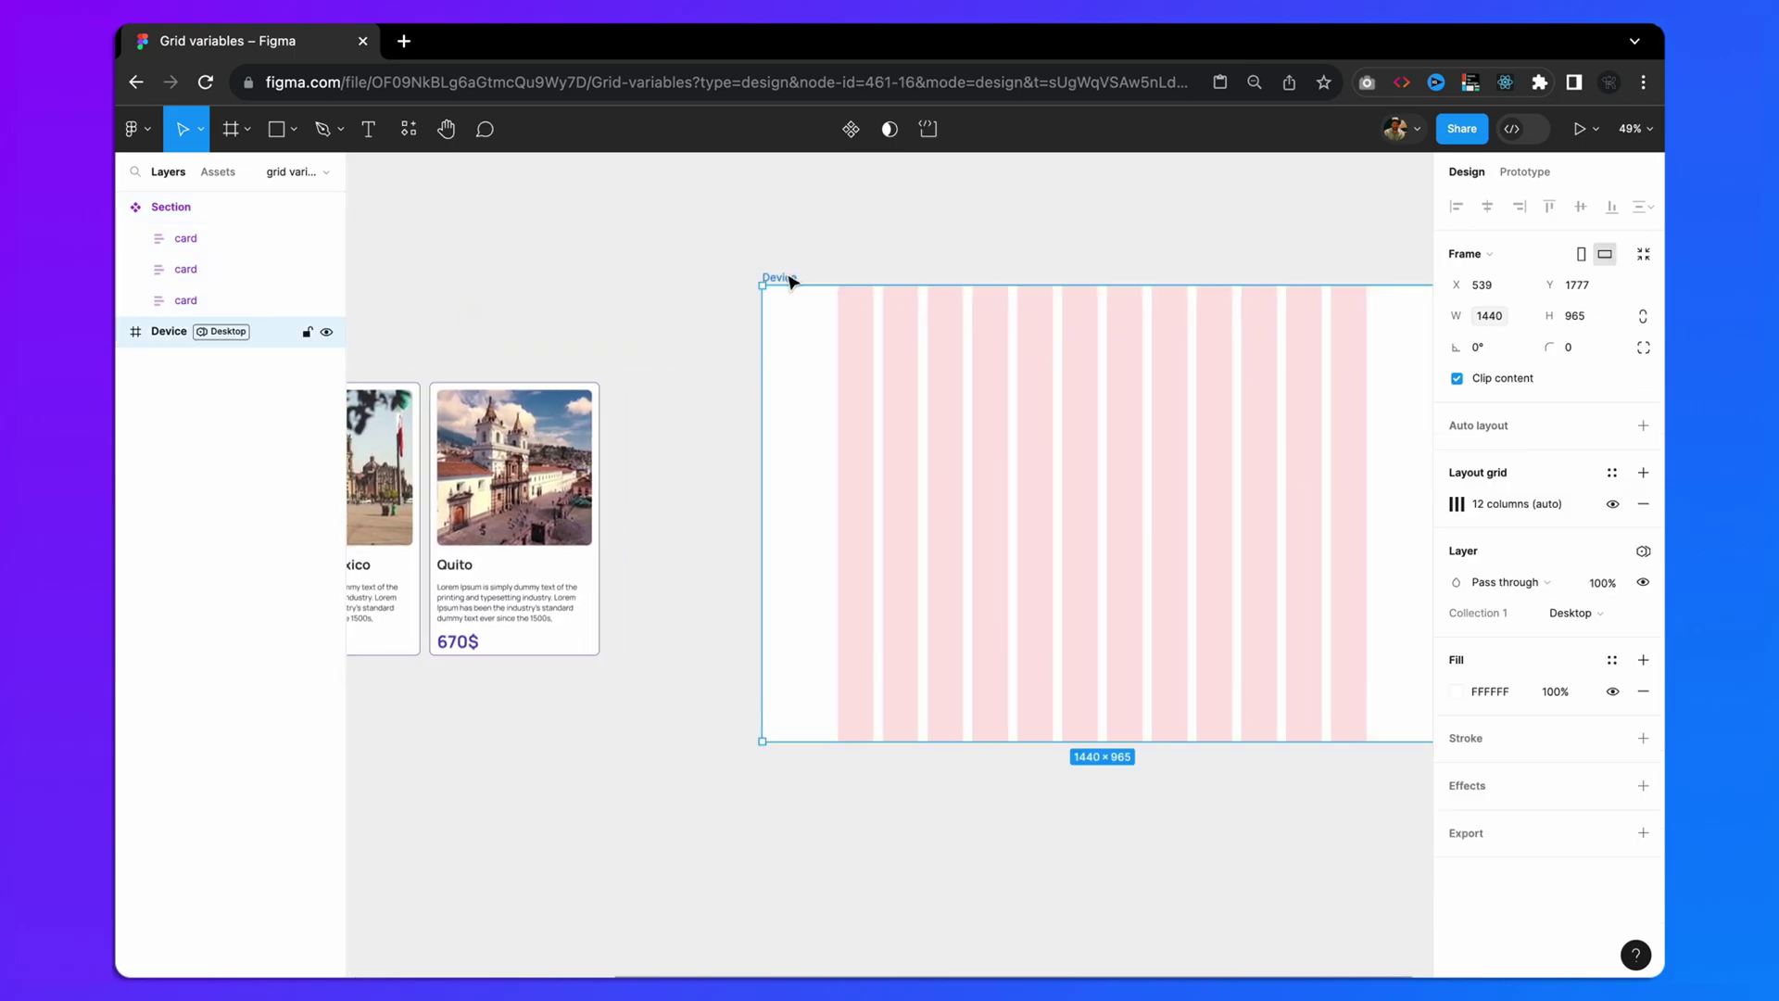
scroll(792, 281, right, 5)
scroll(792, 281, right, 1)
key(ctrl+v)
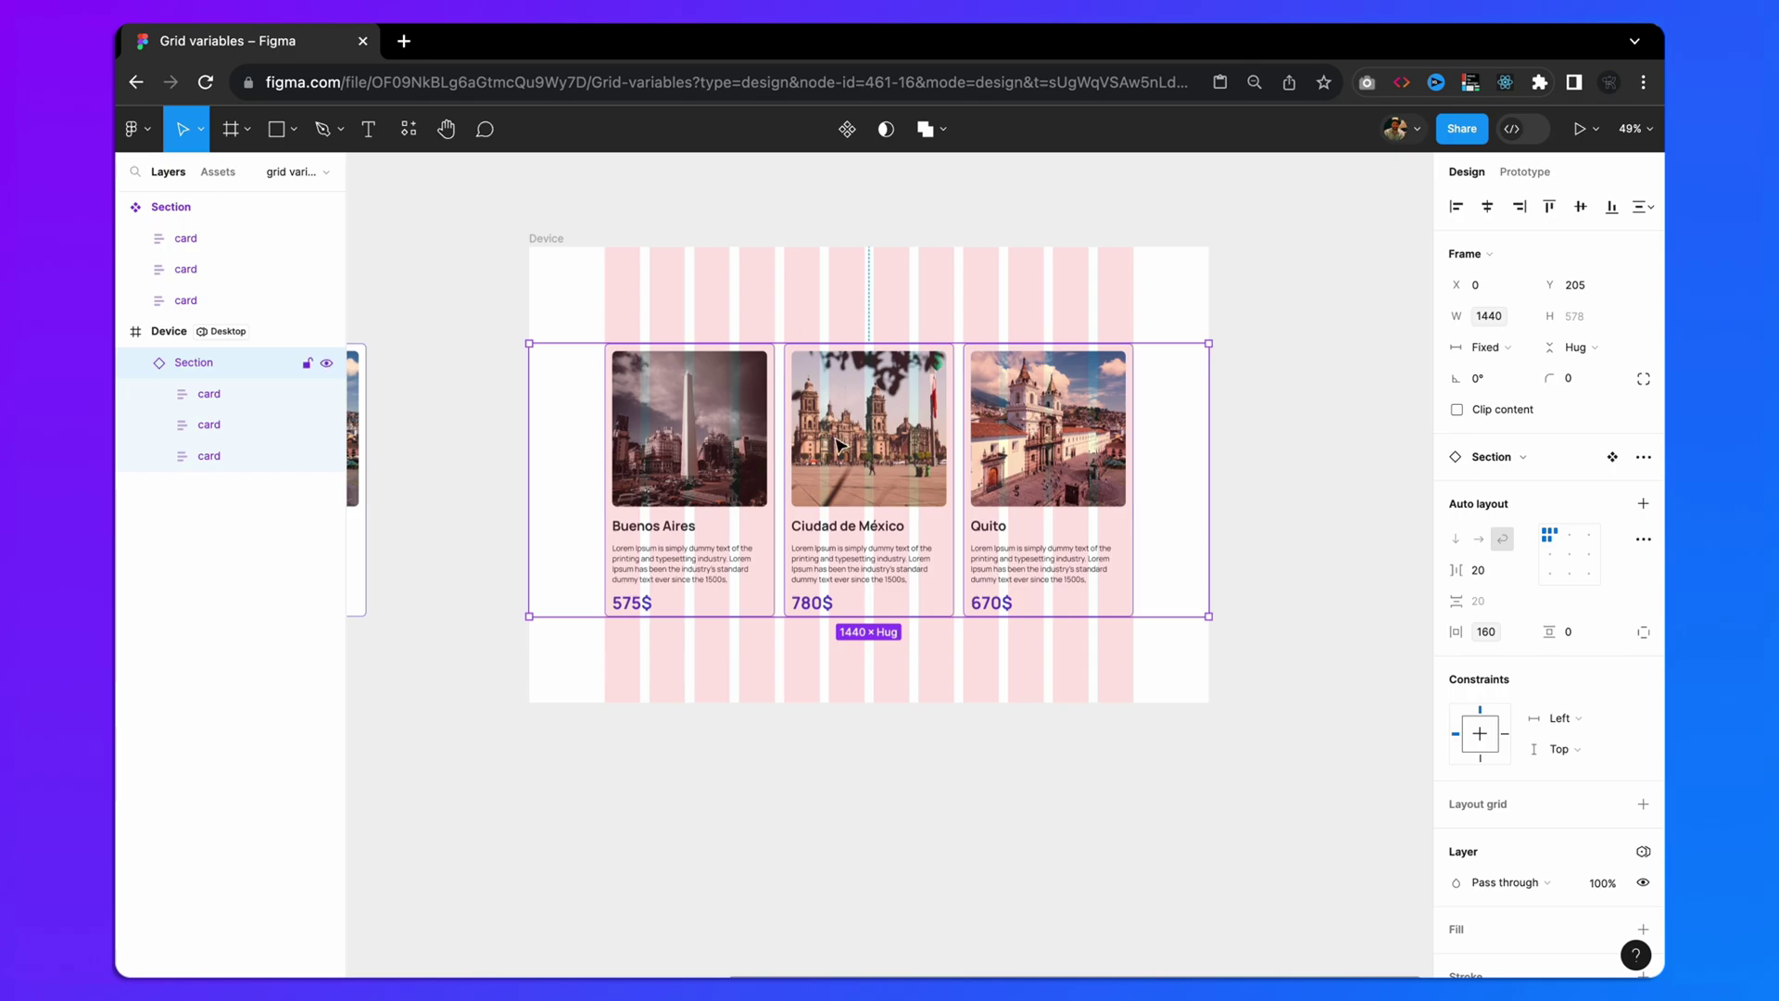
click(1548, 210)
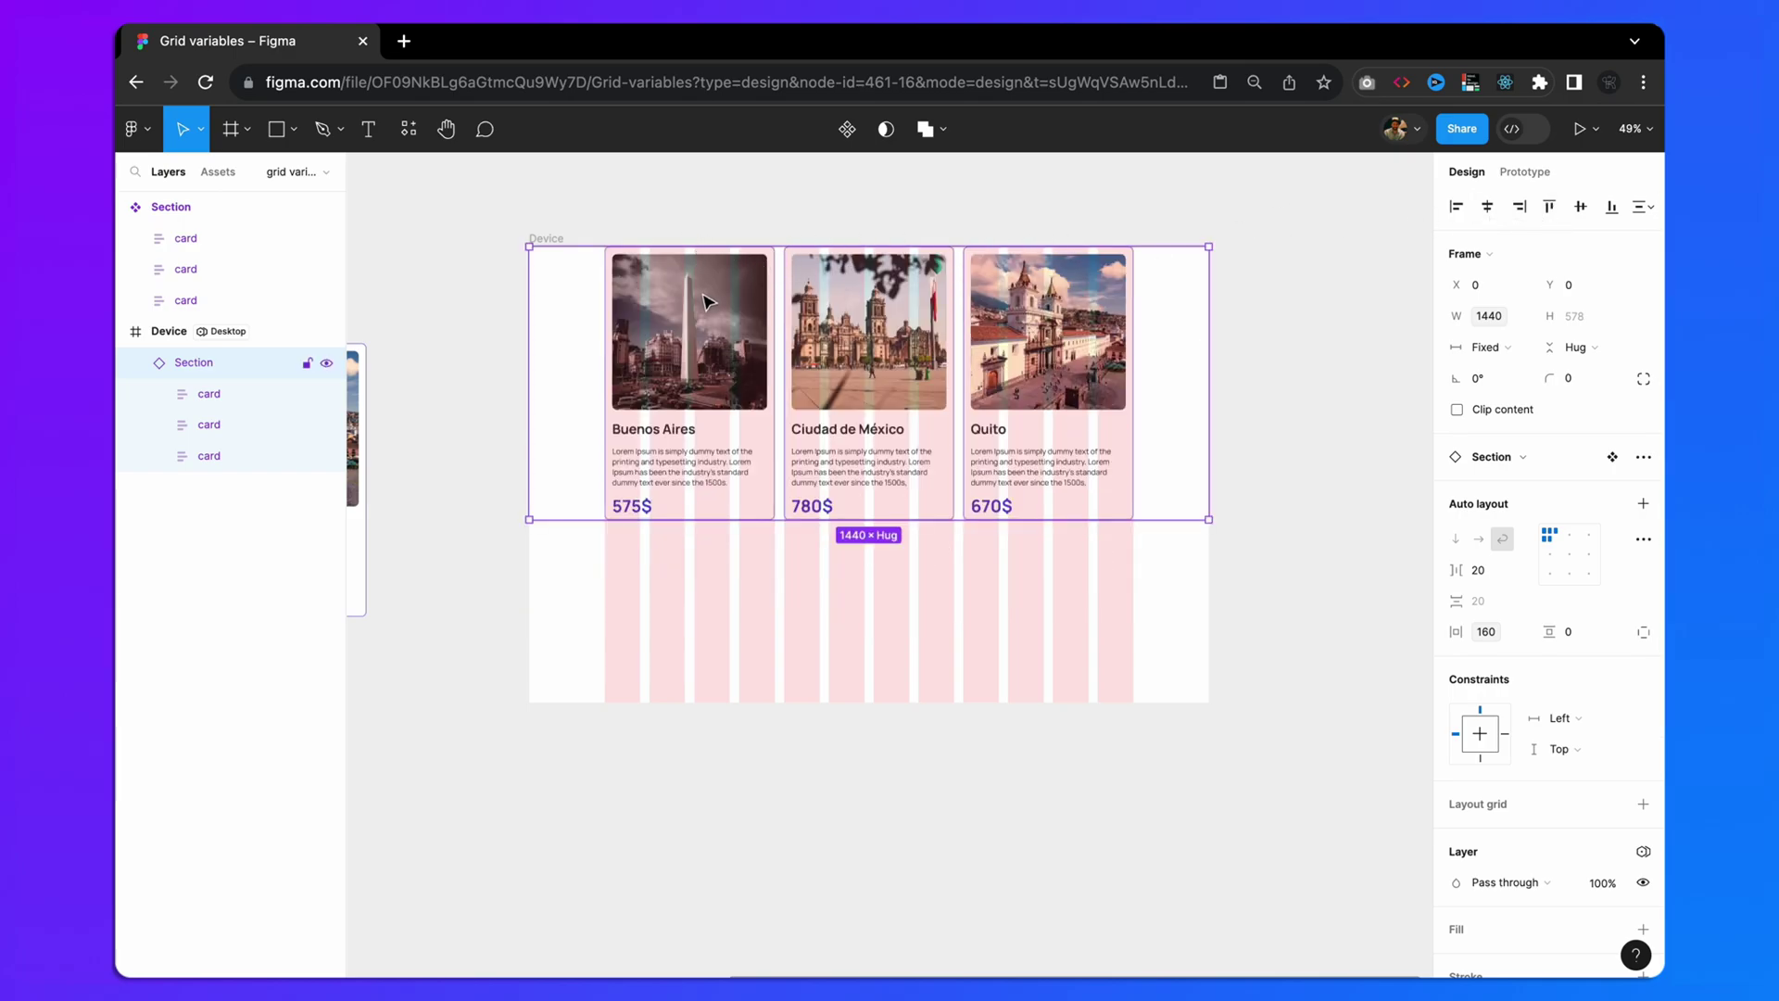
click(545, 203)
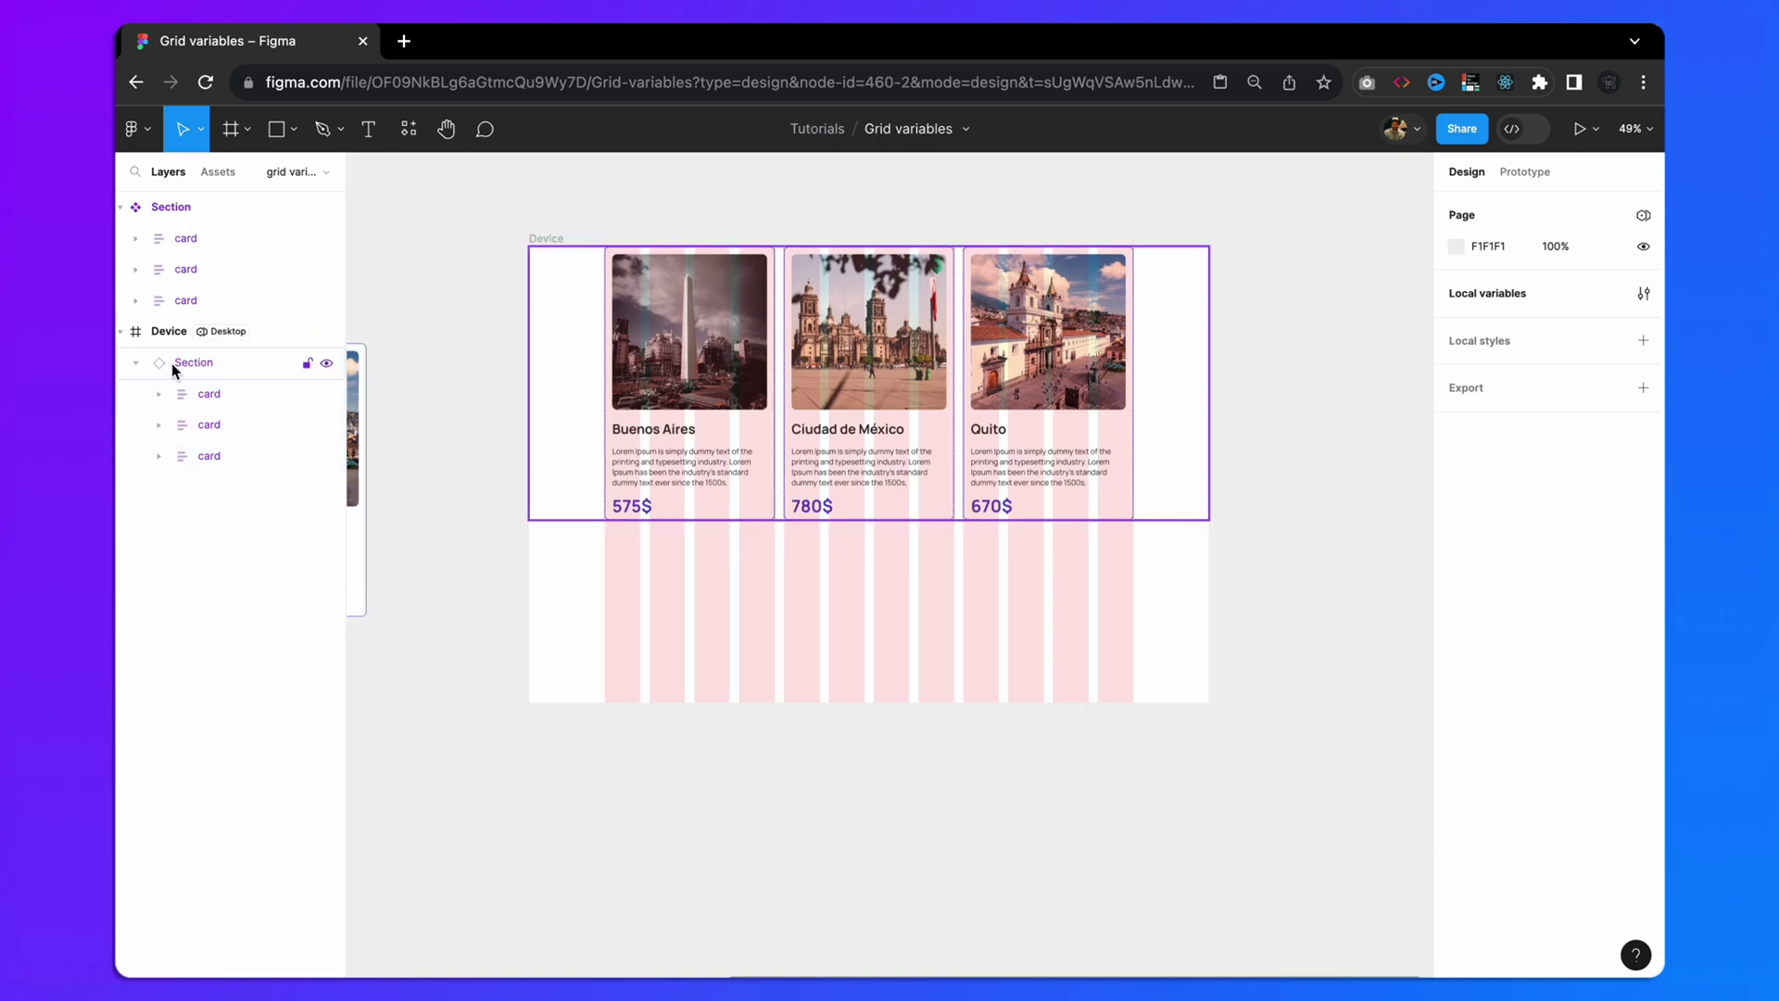
- Switch Device to Tablet mode (760 wide, 8 columns) and extend it to 1238 tall so Quito wraps below
click(546, 238)
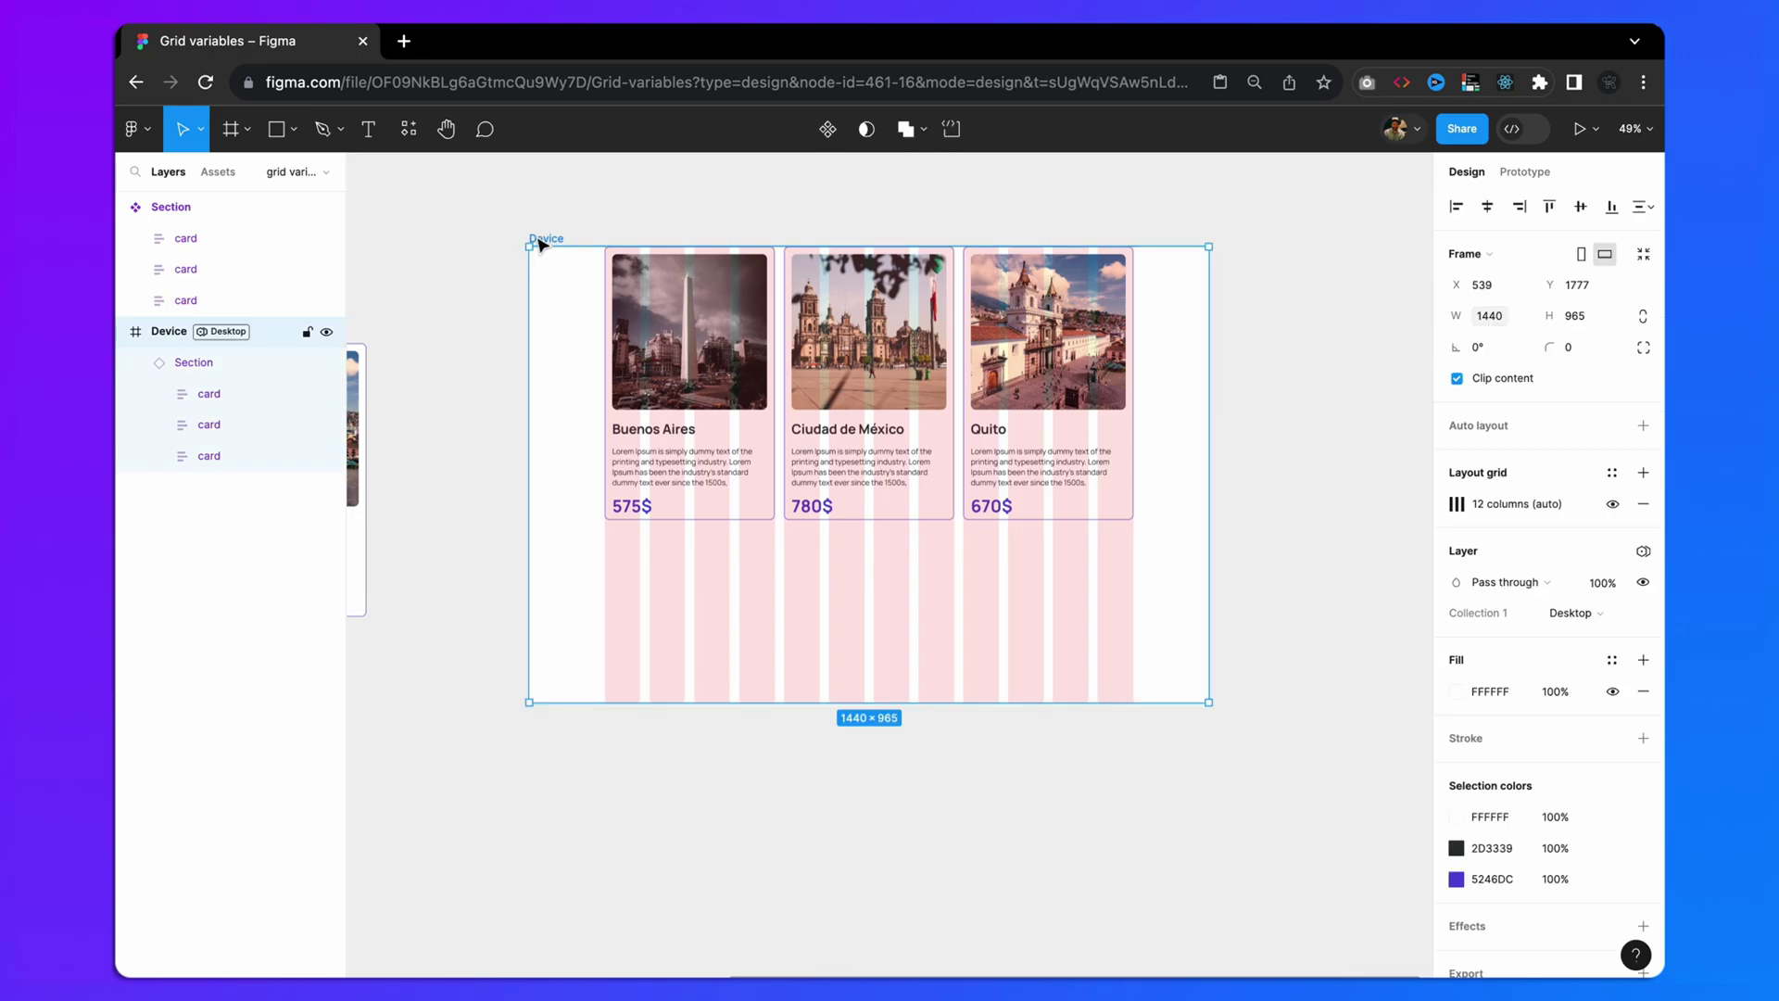
click(1638, 552)
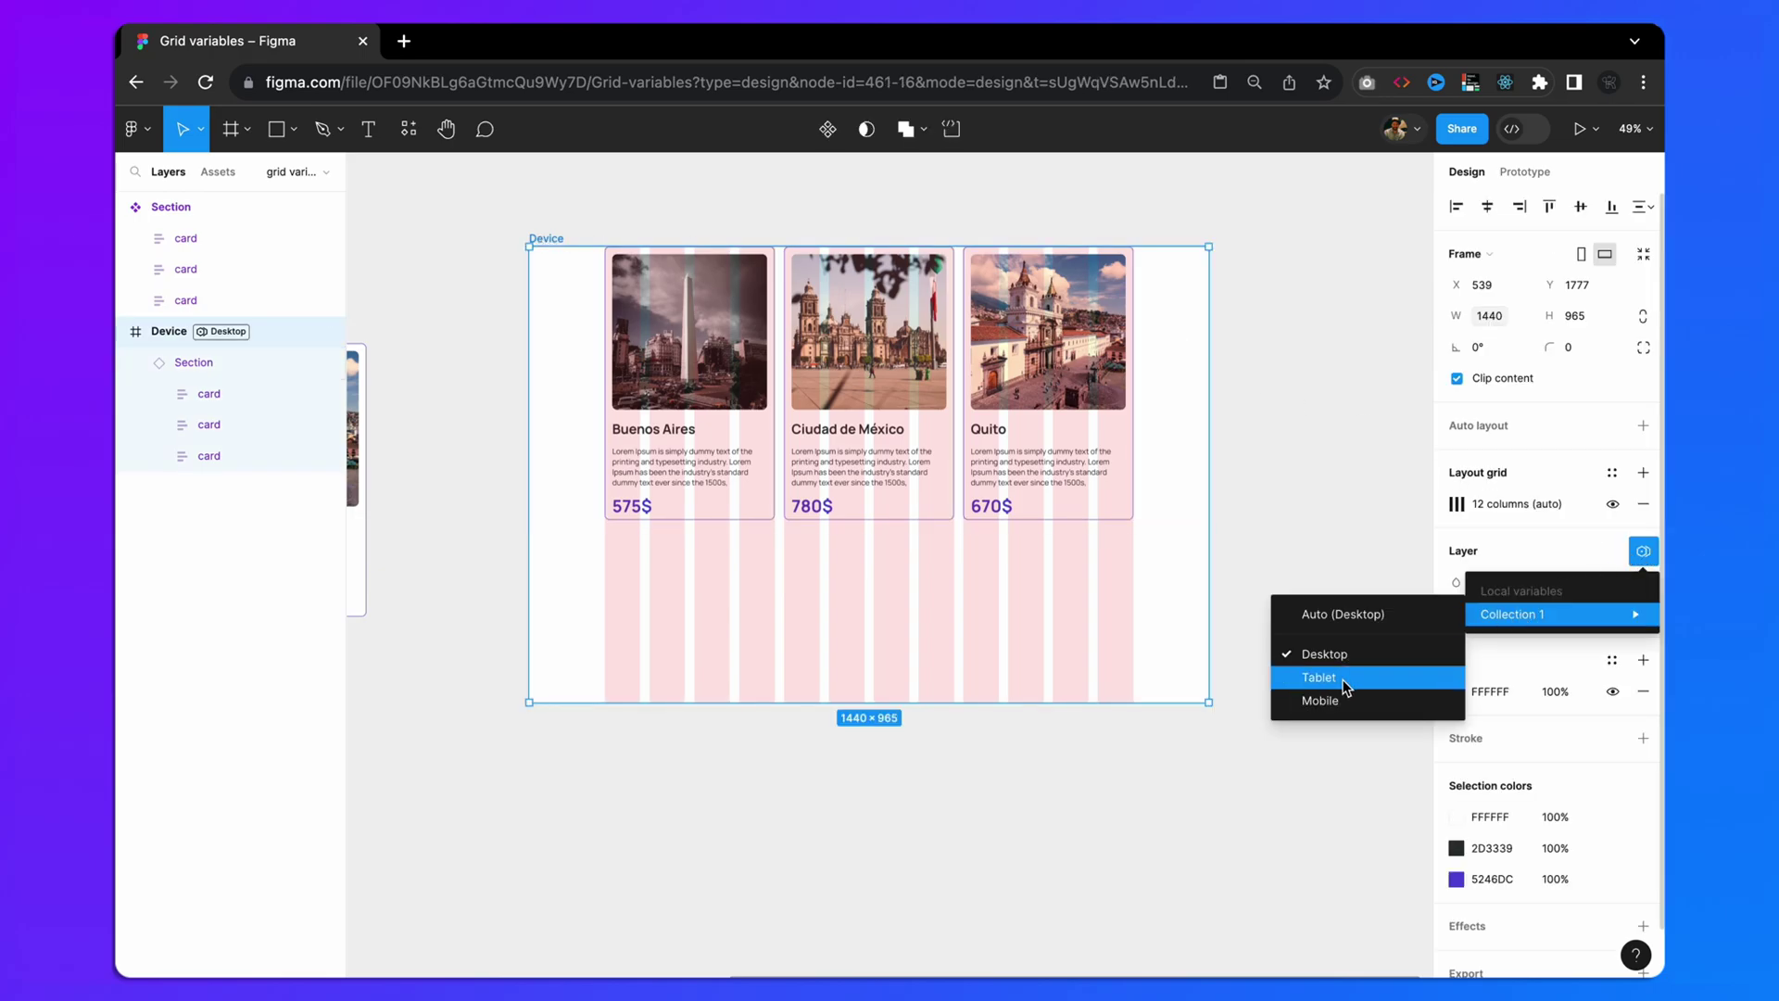
click(1345, 678)
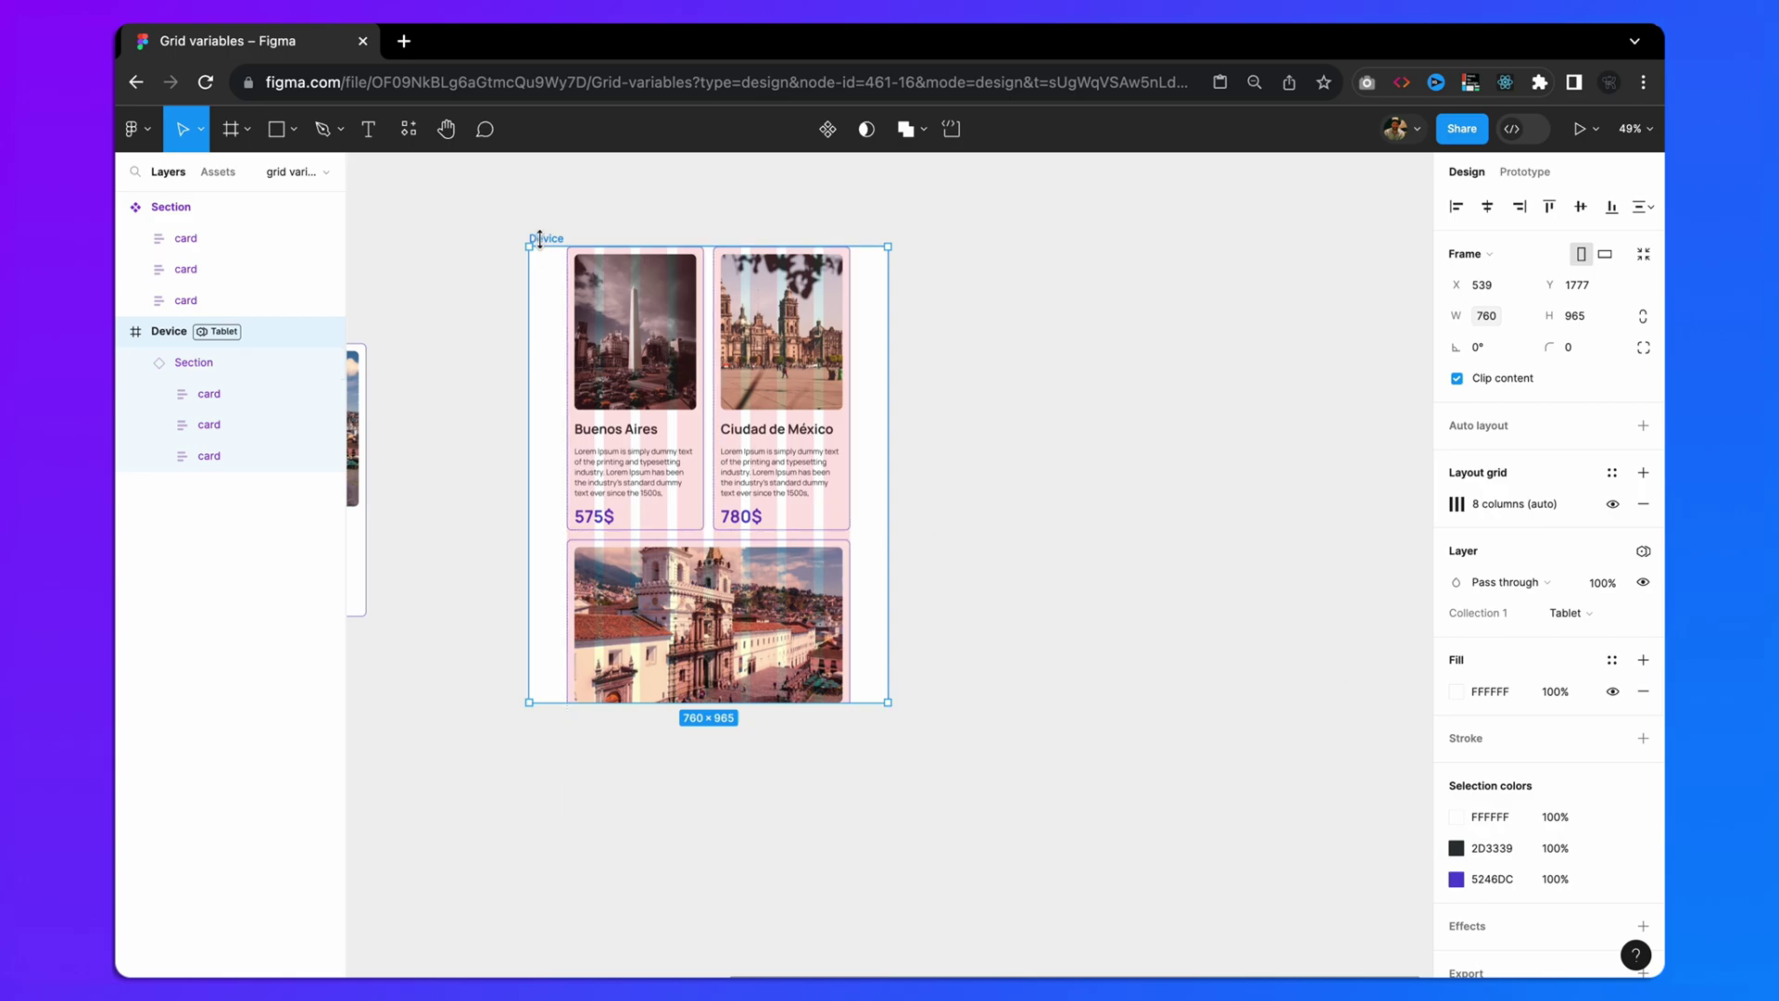
drag(545, 702, 550, 831)
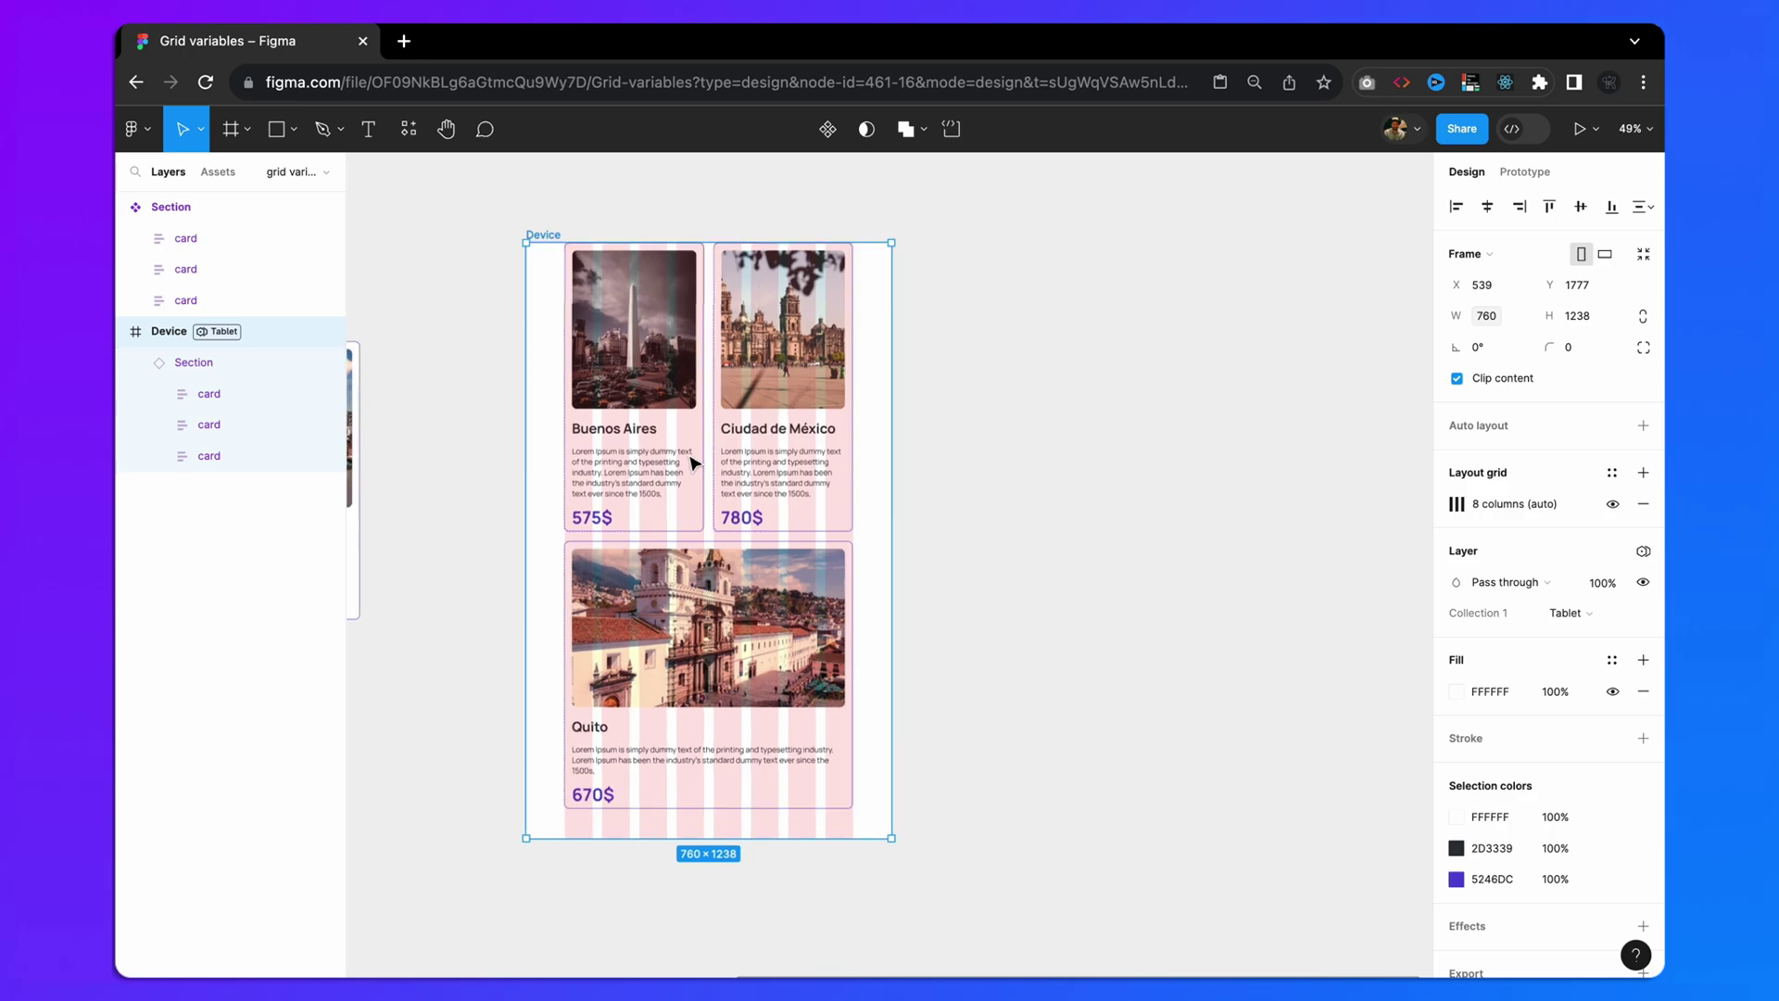
scroll(690, 461, up, 5)
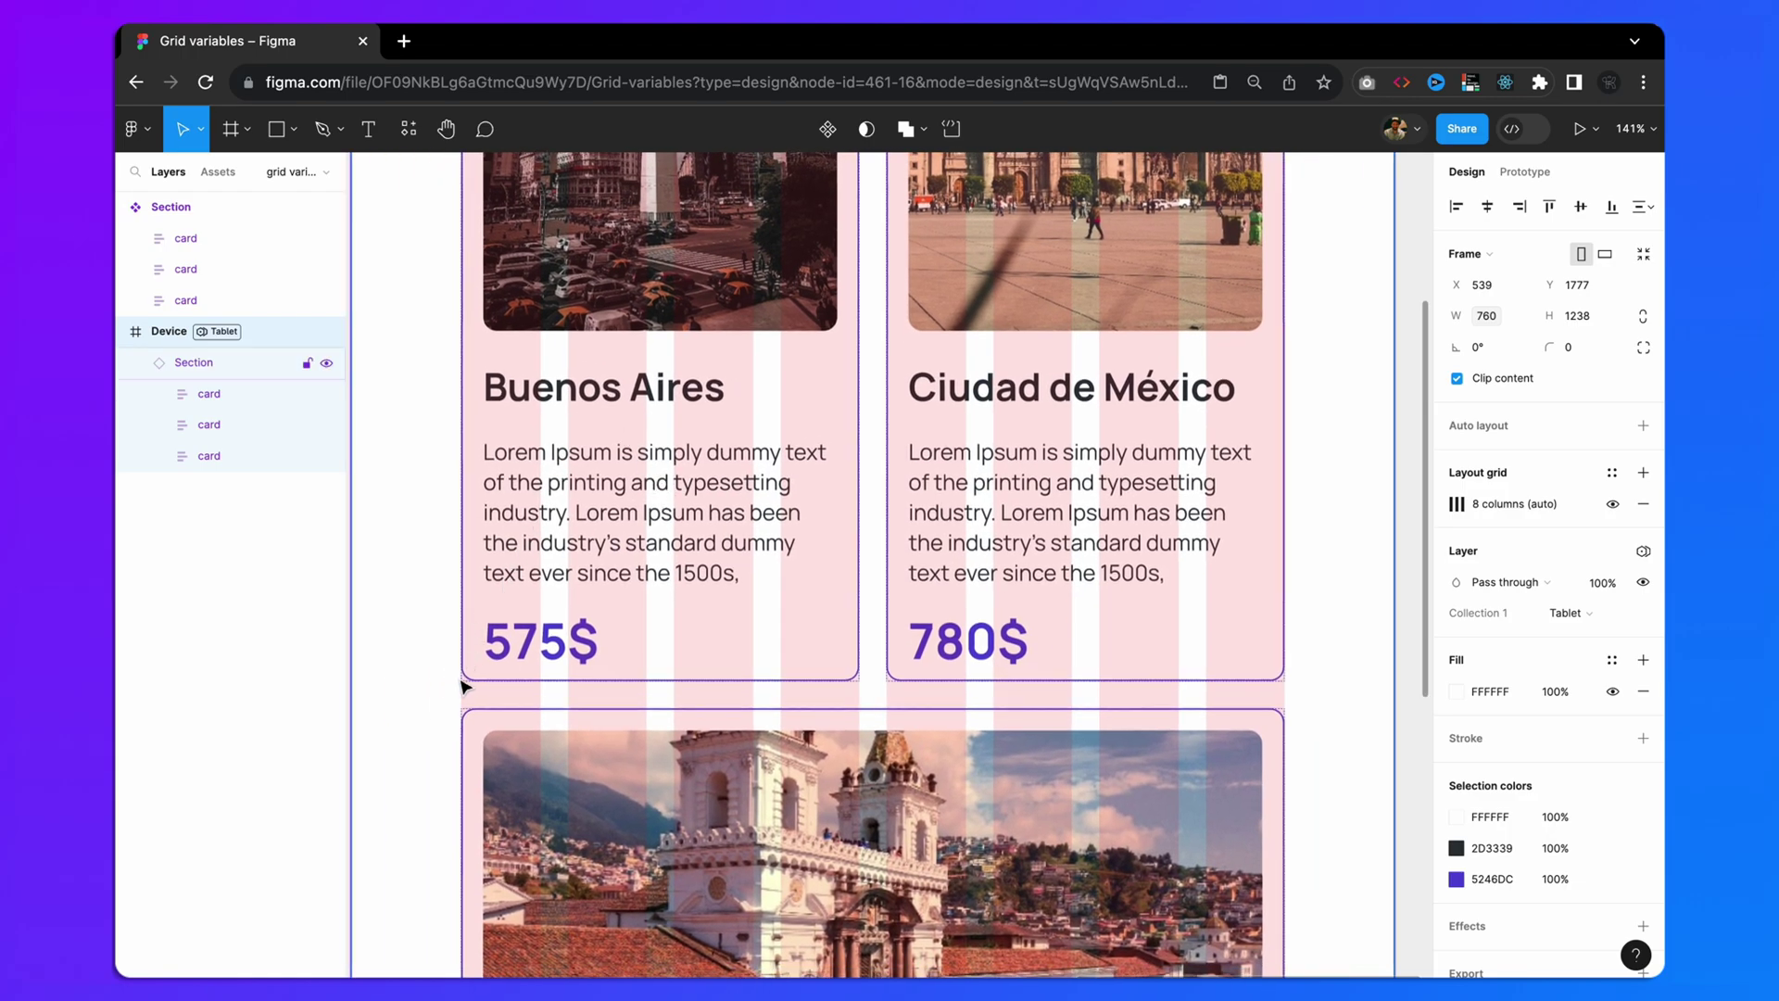
key(shift+2)
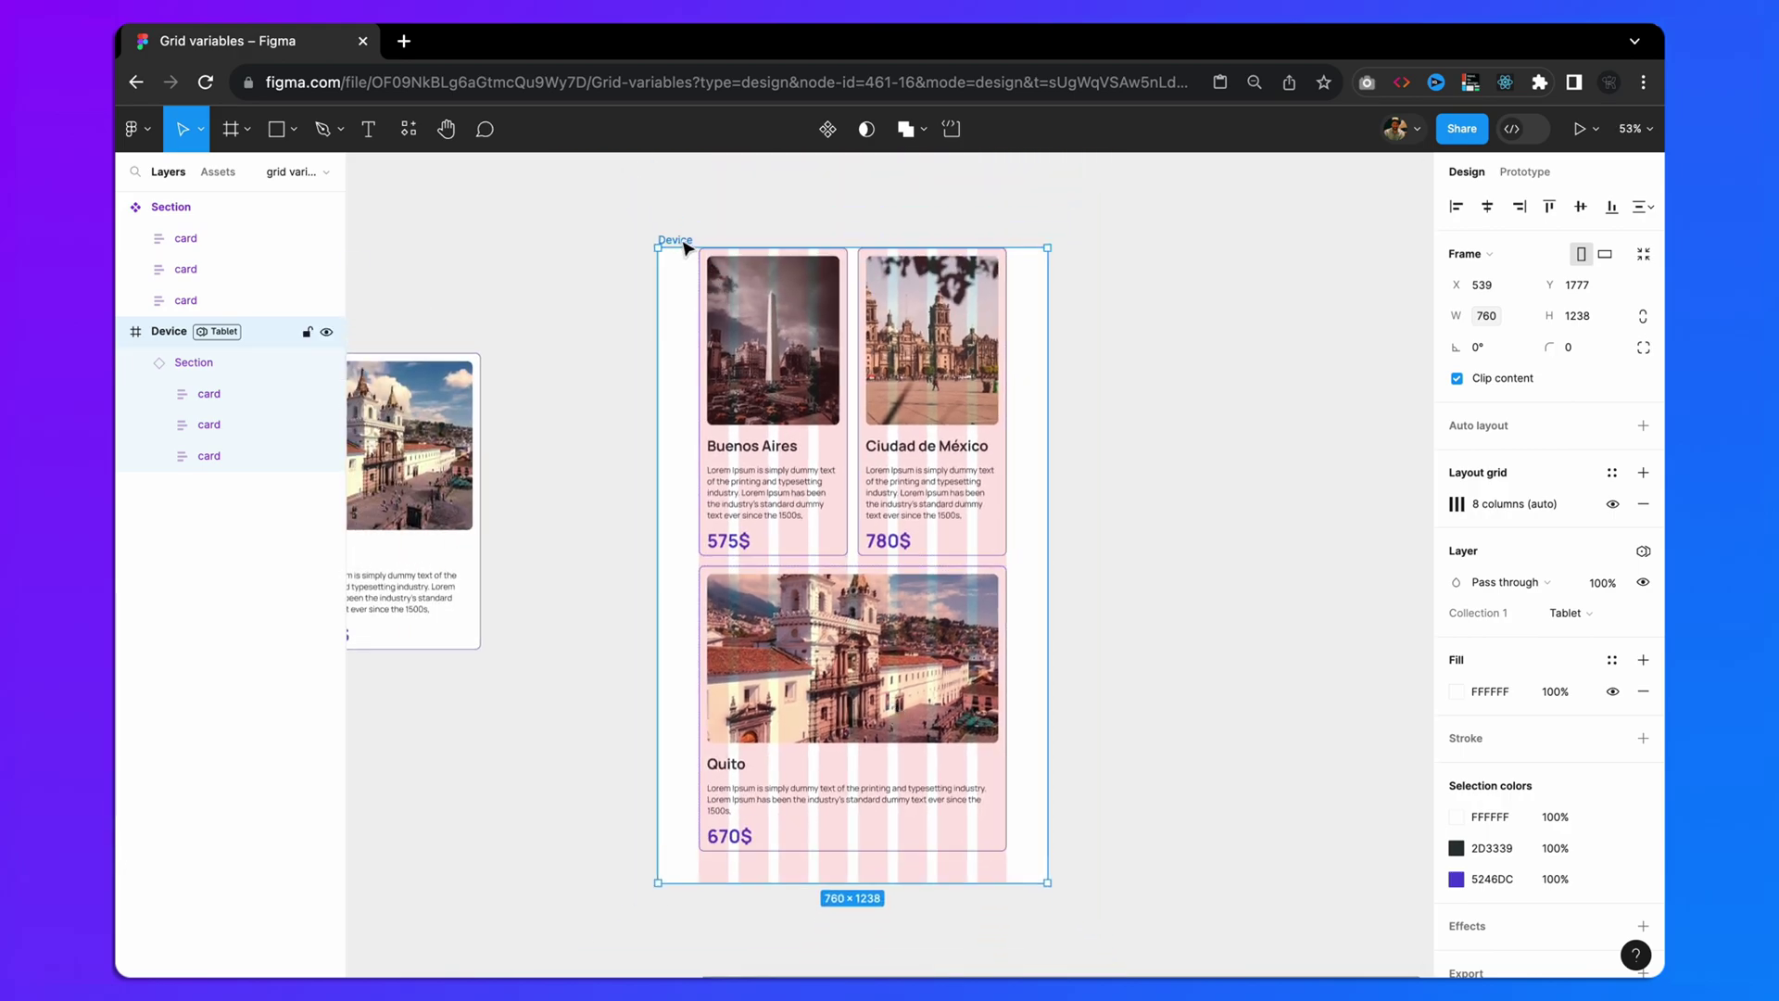
- Switch Device to Mobile mode (480 wide, 4 columns) and extend it to 1754 tall to show all stacked cards
click(1641, 552)
mouse_move(1543, 614)
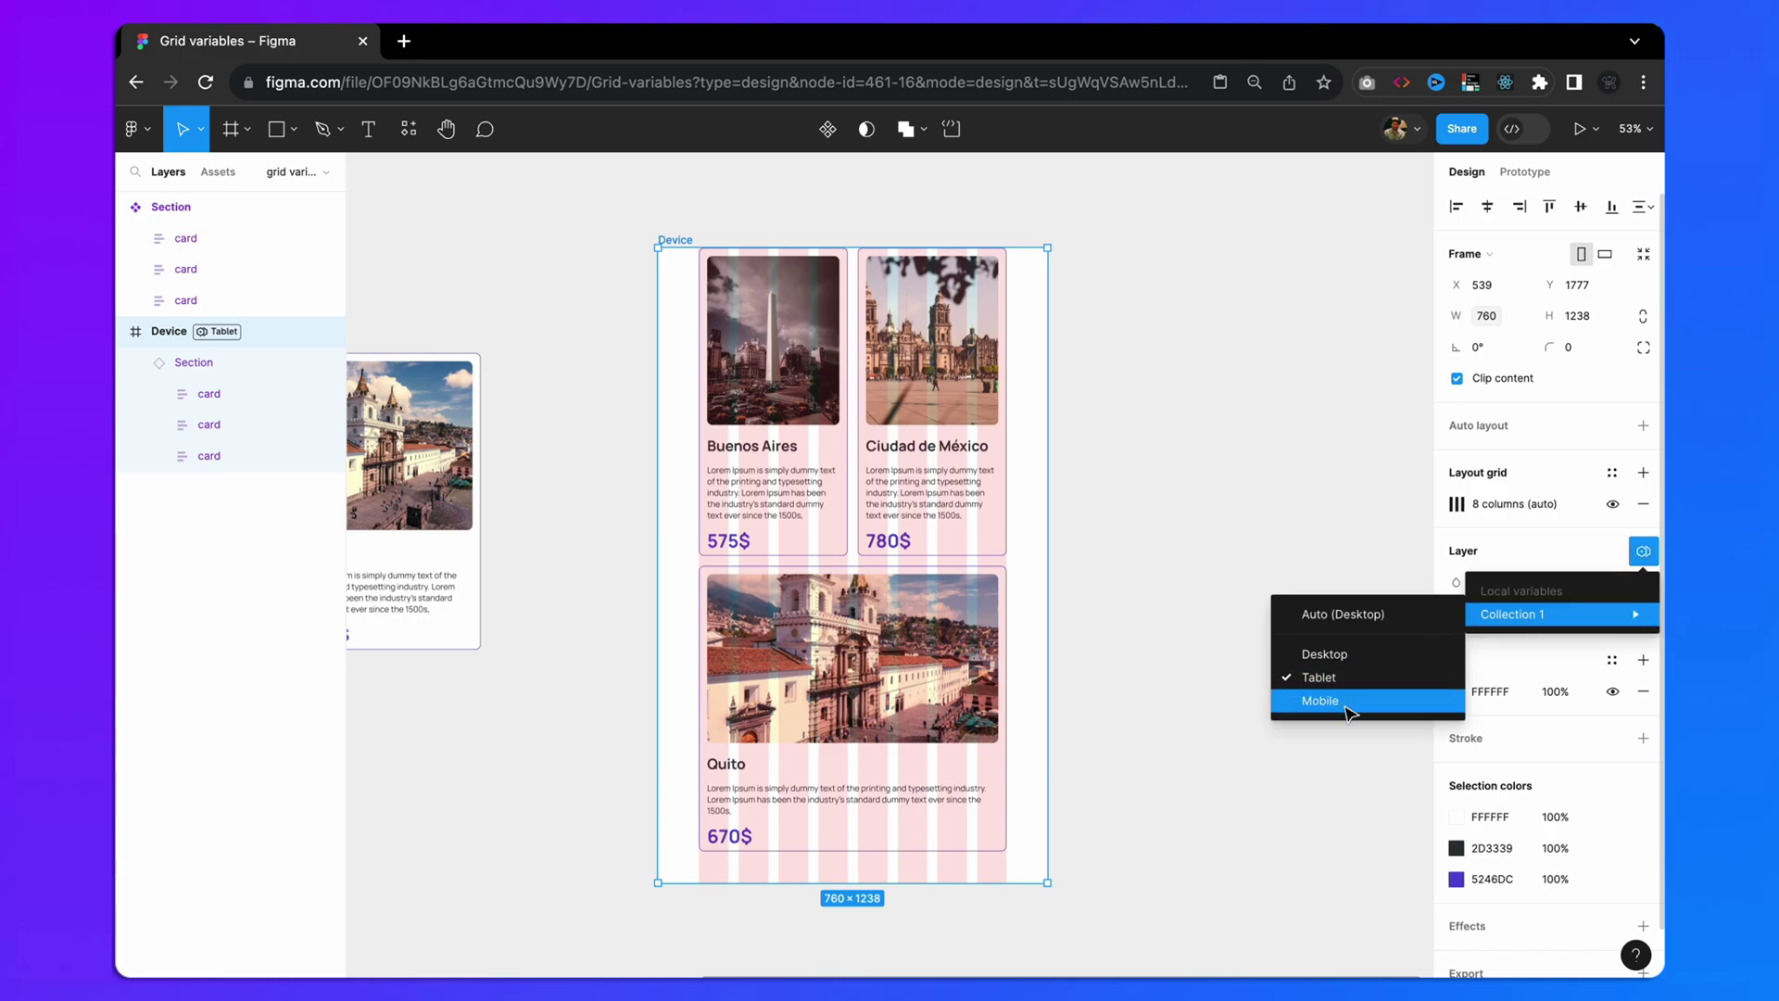
click(1348, 706)
scroll(1080, 683, down, 1)
scroll(1038, 718, down, 3)
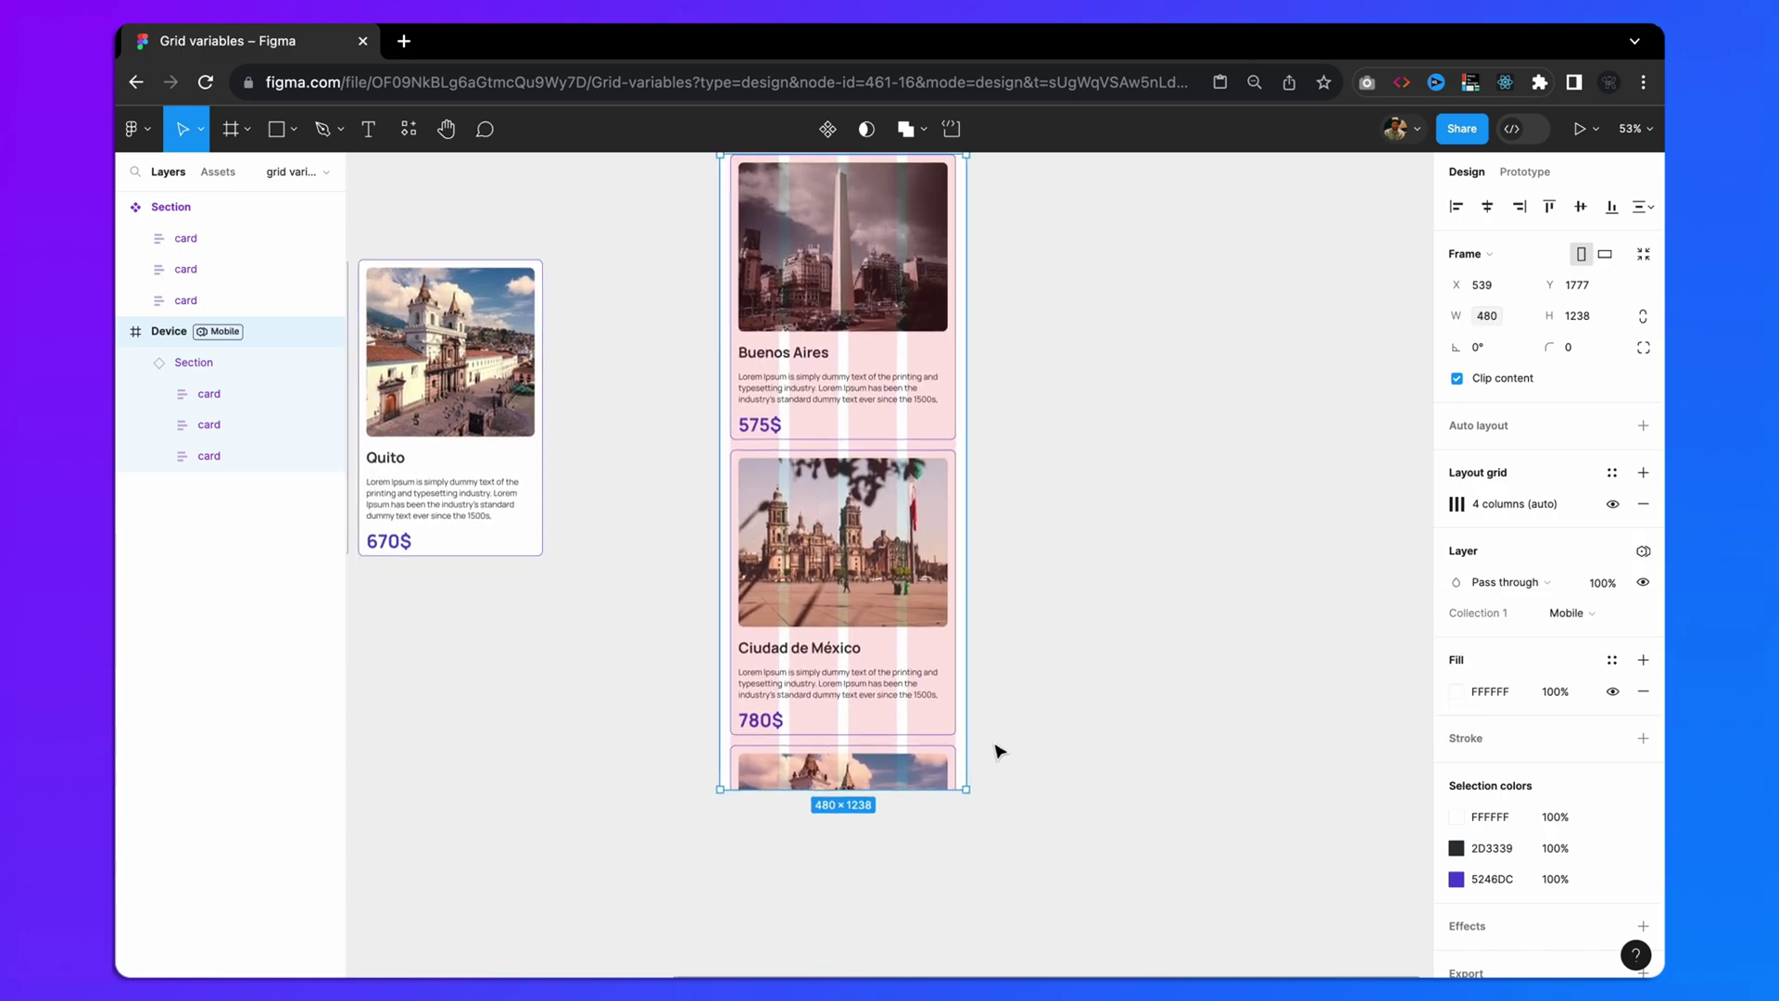
drag(933, 841, 926, 958)
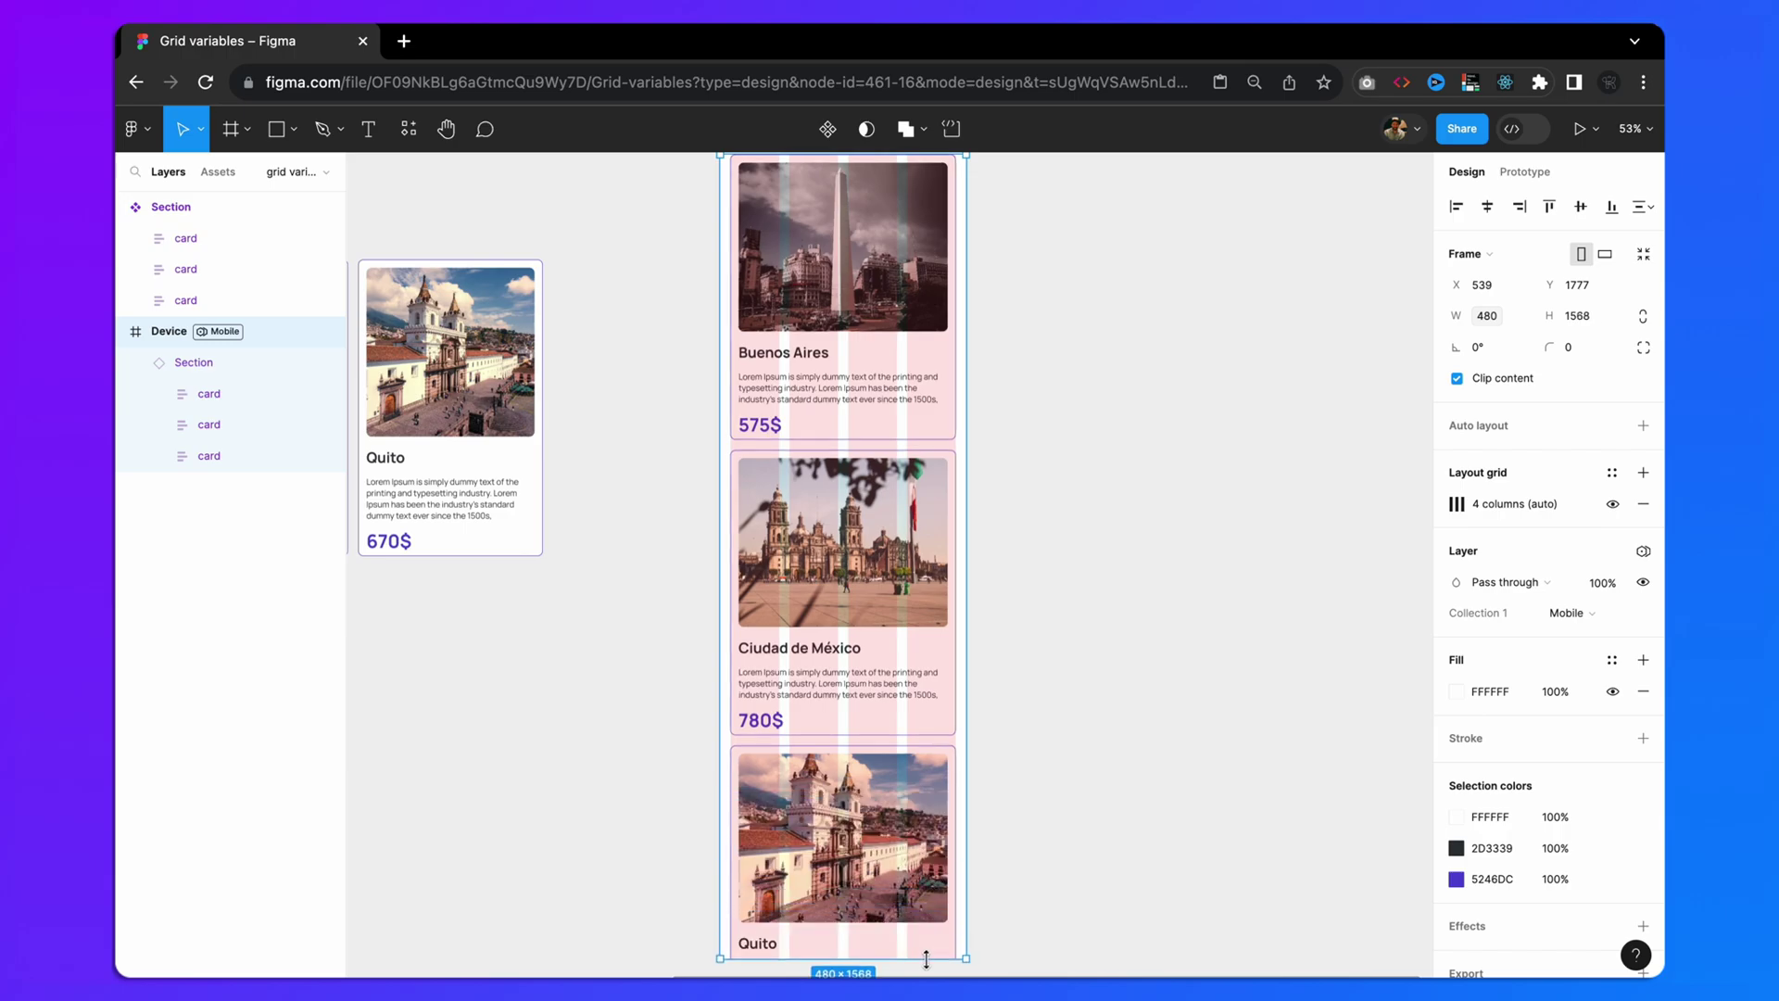
scroll(885, 737, down, 3)
drag(882, 695, 878, 798)
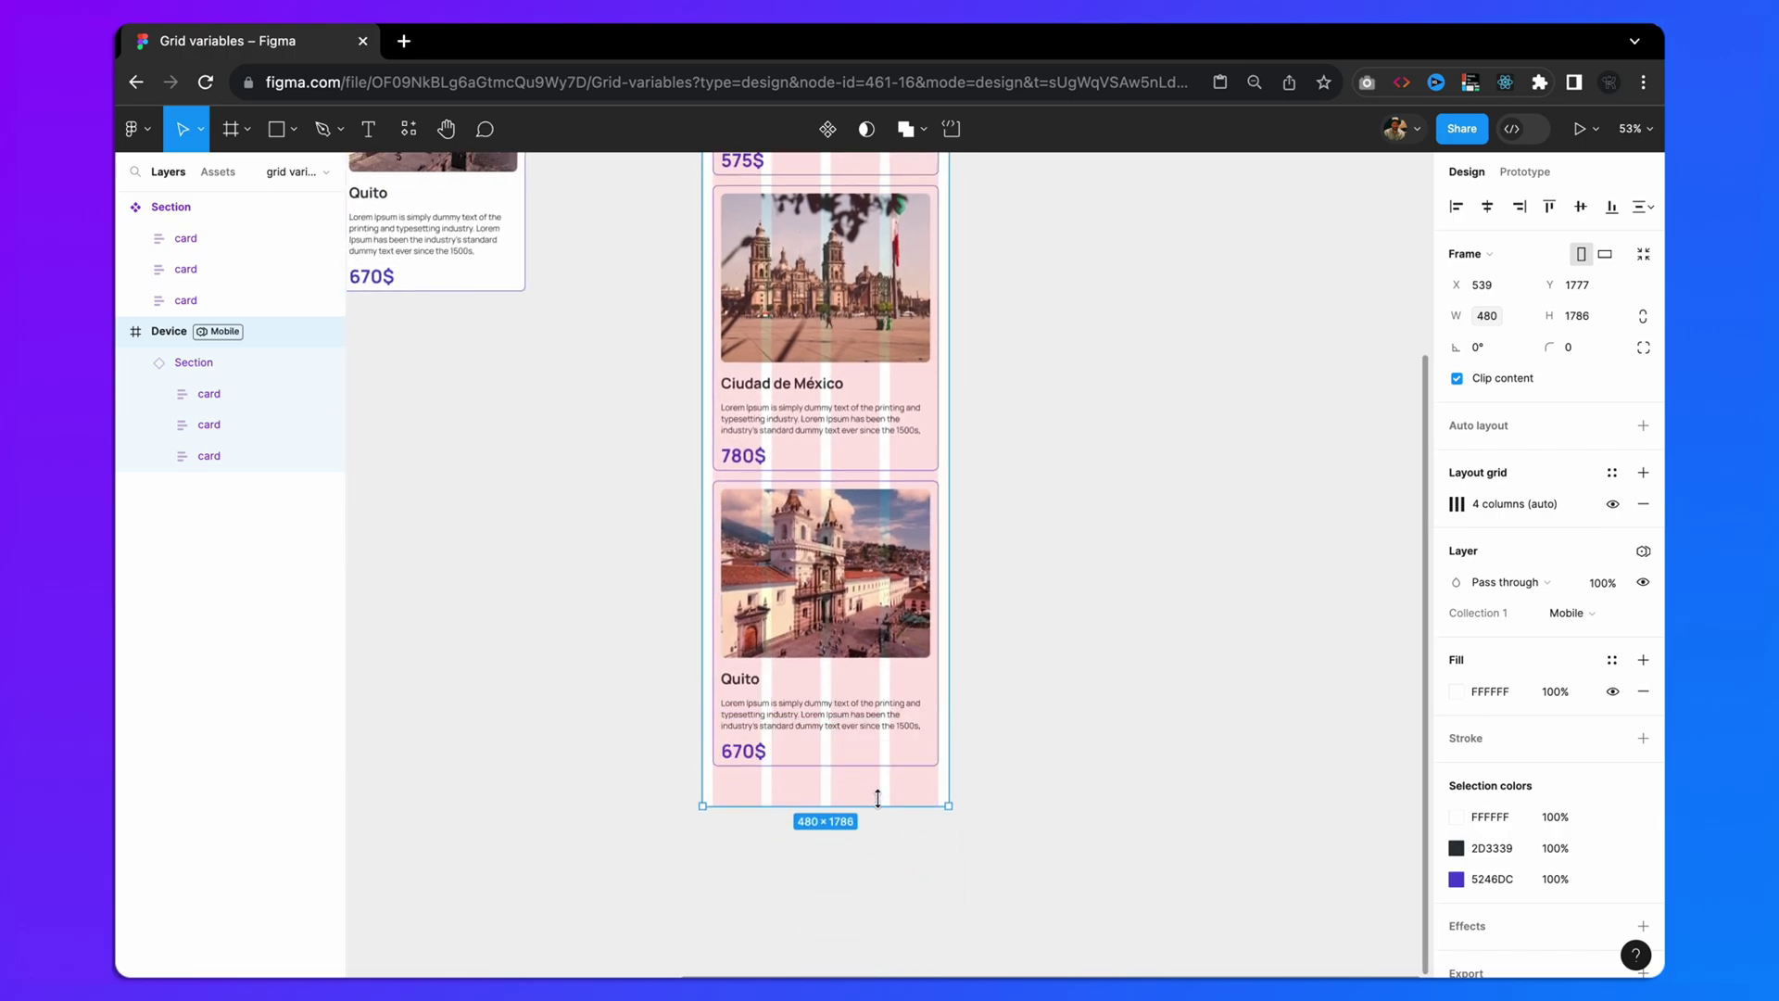
key(shift+1)
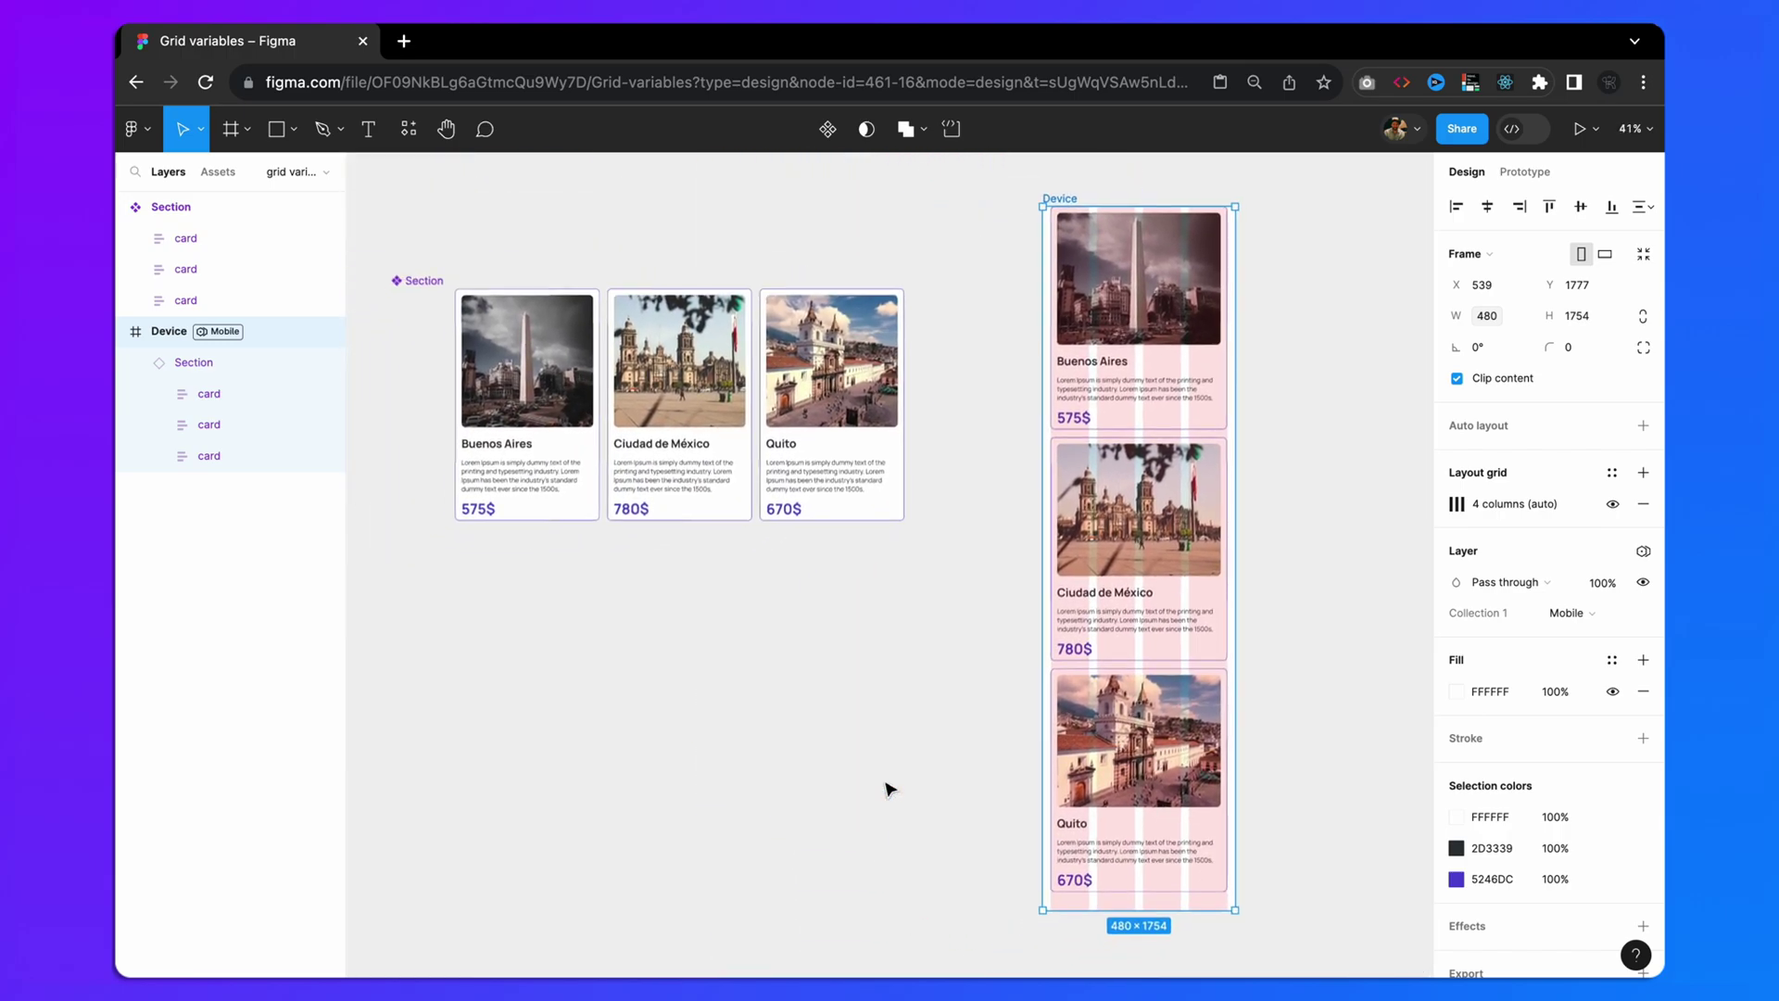
click(898, 729)
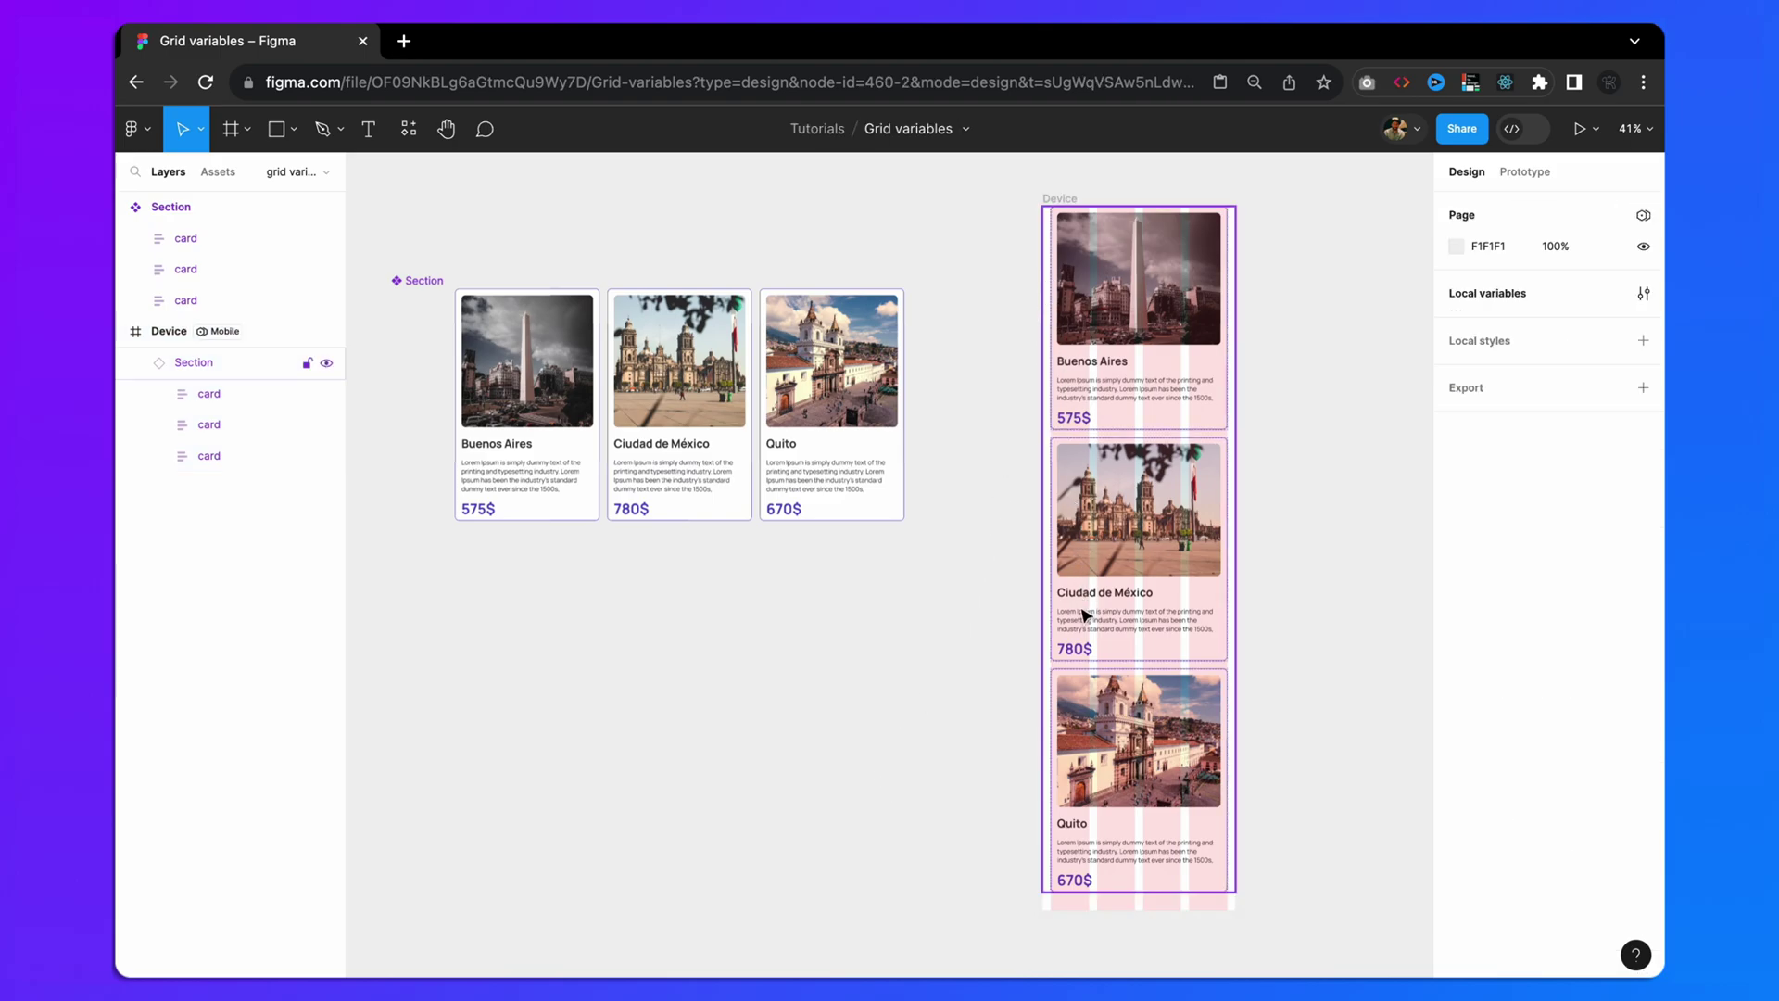